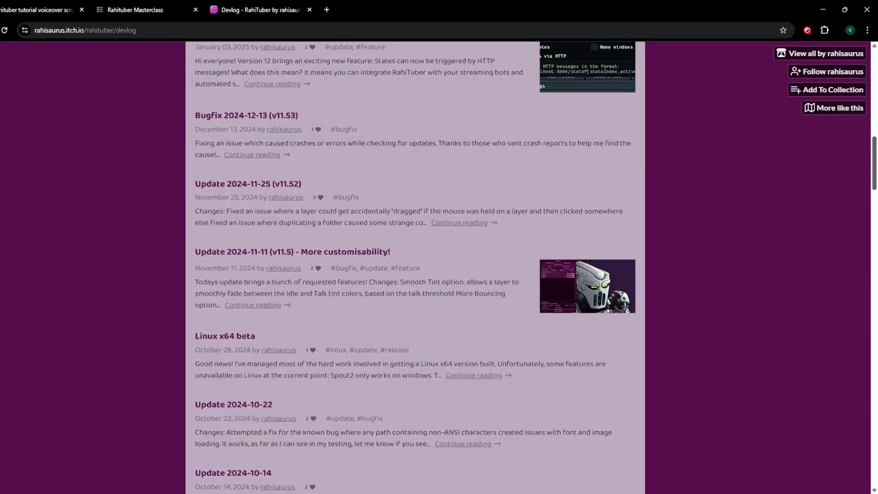
# Look through the RahiTuber devlog, open the Update 2025-02-08 (v13.0) post, read its change list, and return to the previous page
pyautogui.scroll(9, 415, 267)
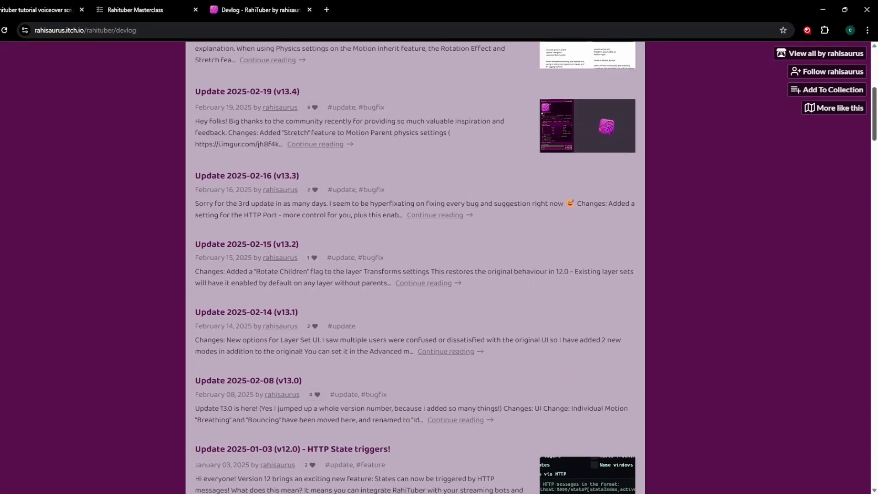
pyautogui.click(248, 382)
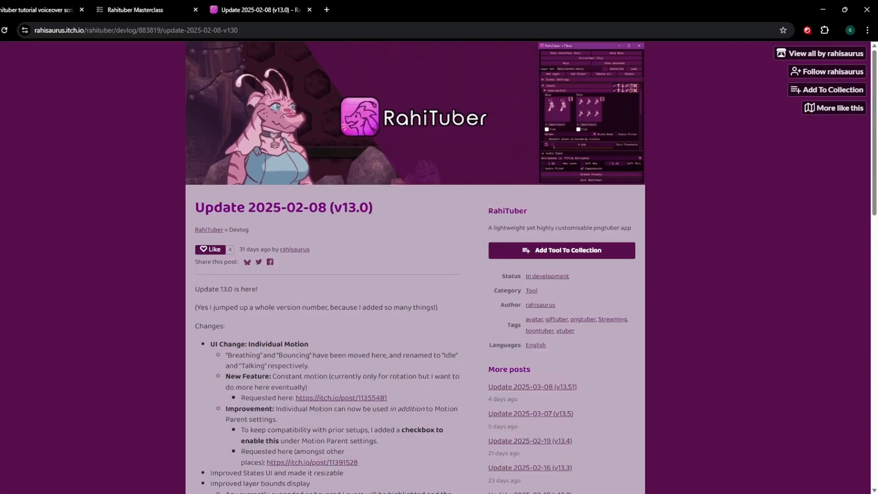
pyautogui.scroll(-16, 415, 268)
pyautogui.scroll(16, 415, 267)
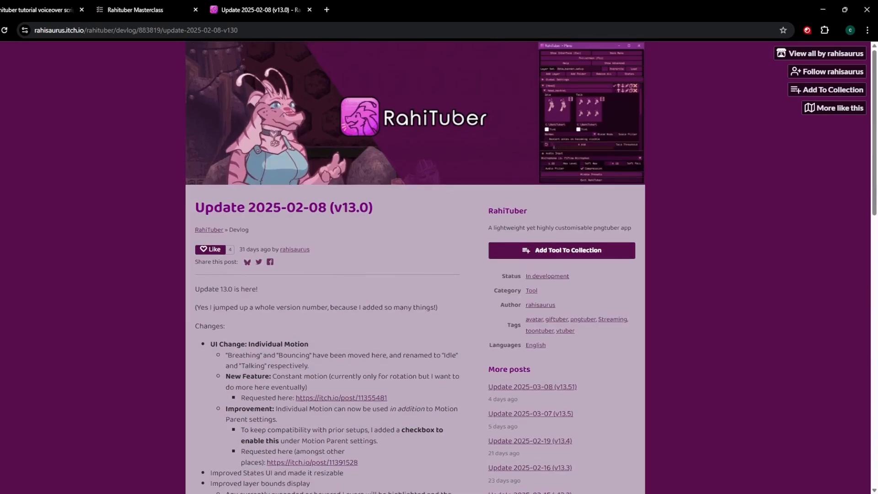
pyautogui.hotkey('alt', 'Left')
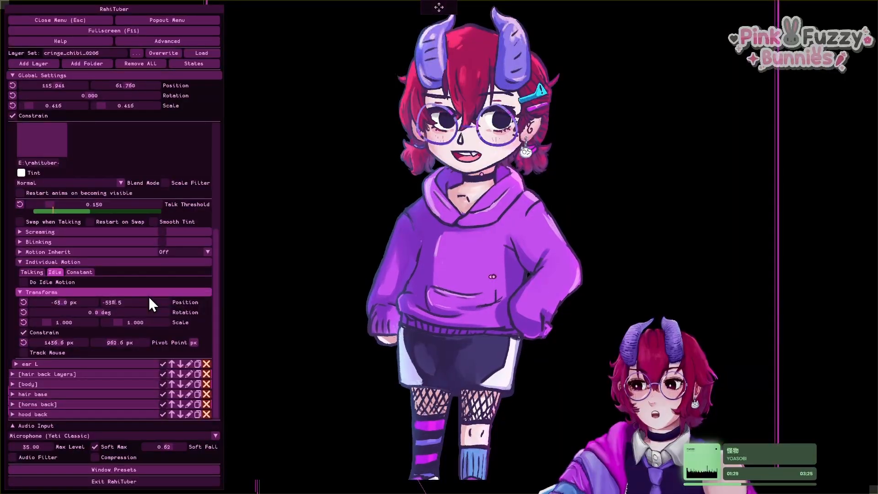
# In RahiTuber, set the face layer's vertical position to -537.5 px and try adjusting its rotation
pyautogui.scroll(2, 166, 161)
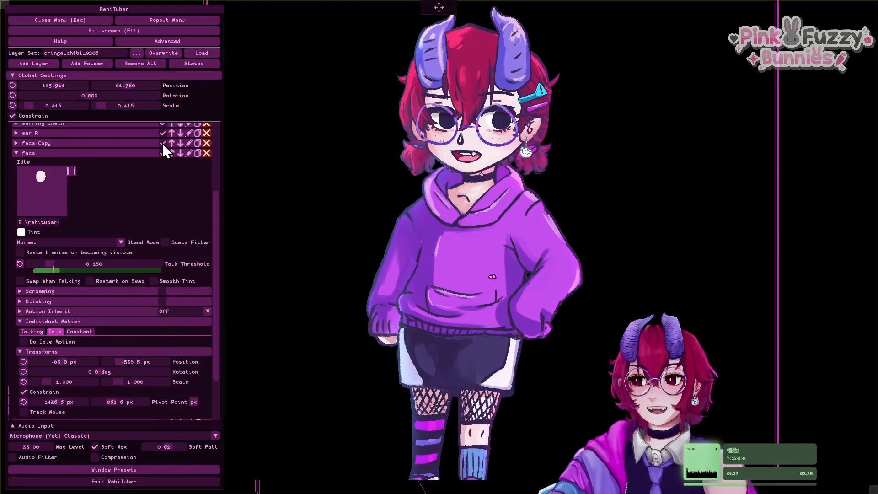
pyautogui.scroll(-1, 135, 332)
pyautogui.doubleClick(136, 333)
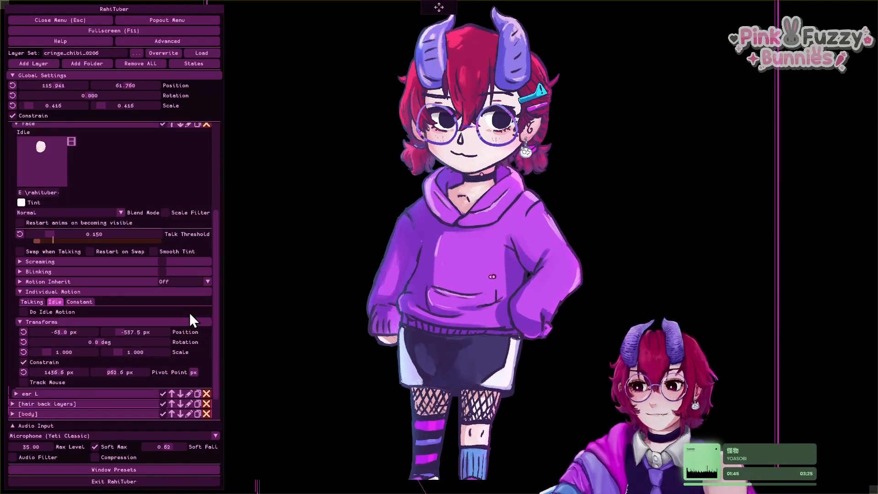
pyautogui.scroll(3, 161, 211)
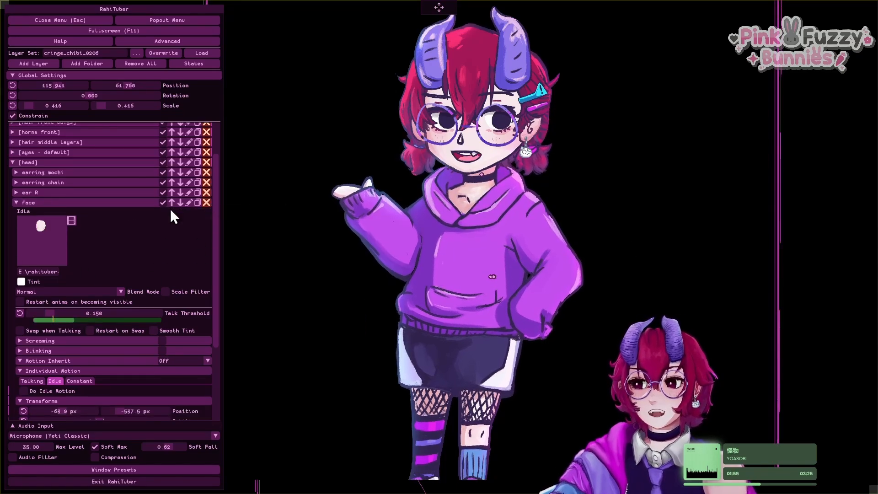
pyautogui.scroll(-2, 156, 229)
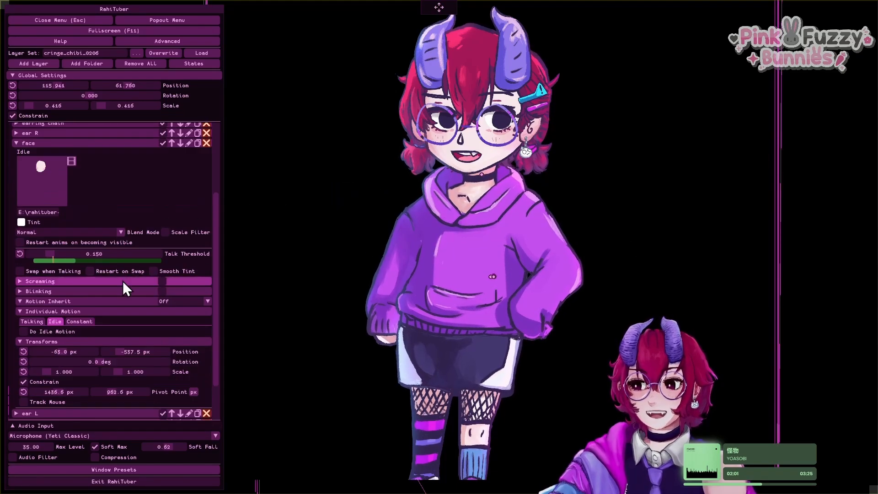
pyautogui.moveTo(100, 363)
pyautogui.mouseDown()
pyautogui.moveTo(87, 363)
pyautogui.moveTo(105, 362)
pyautogui.moveTo(101, 371)
pyautogui.mouseUp()
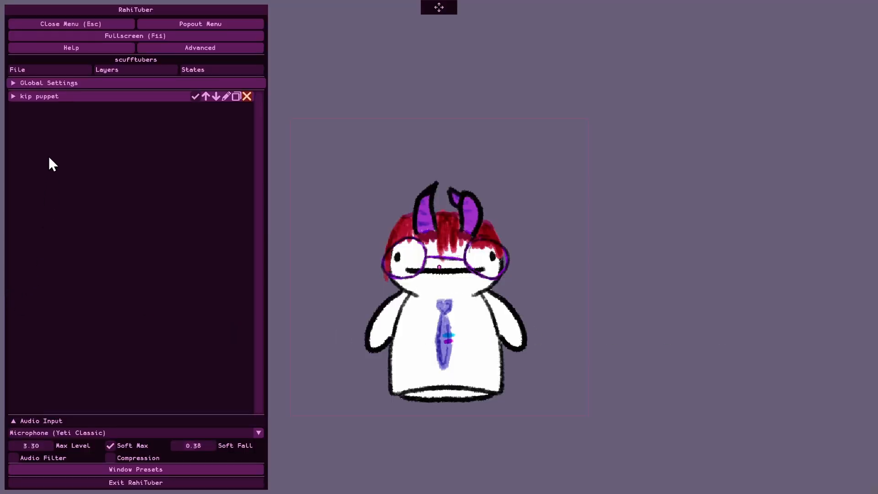
# Expand the kip puppet layer's settings, and hide the interface over the chibi avatar
pyautogui.click(77, 96)
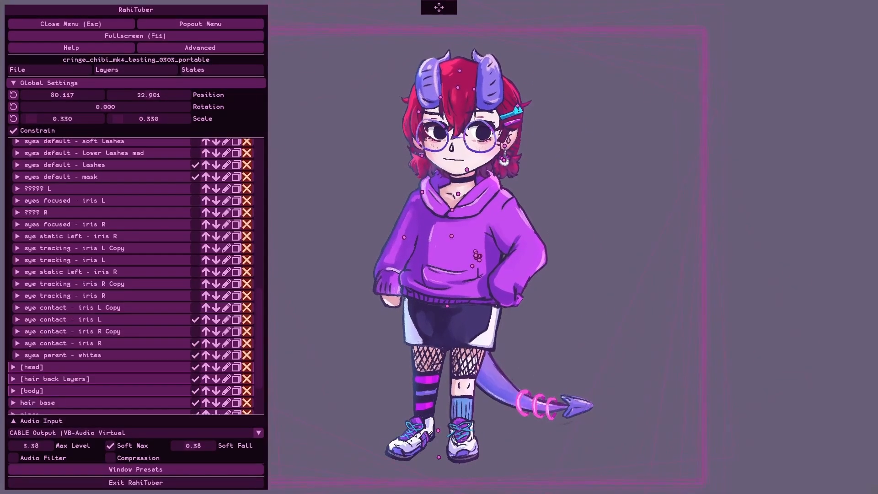
pyautogui.press('Escape')
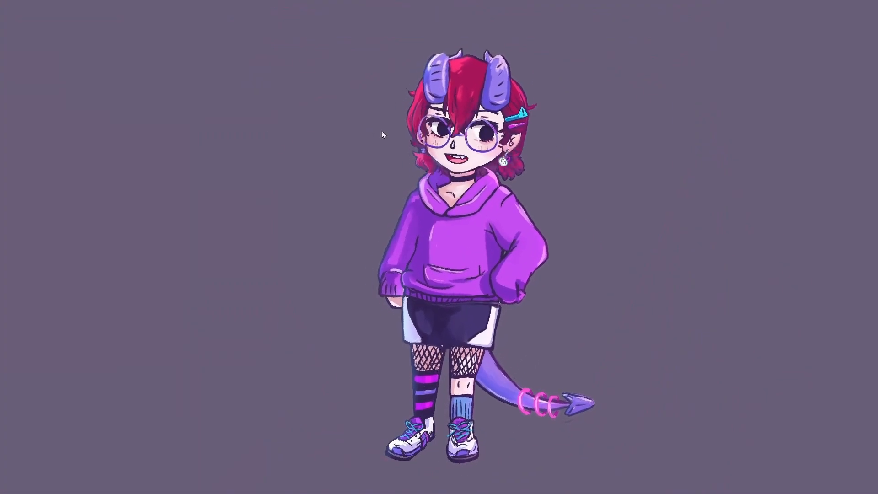
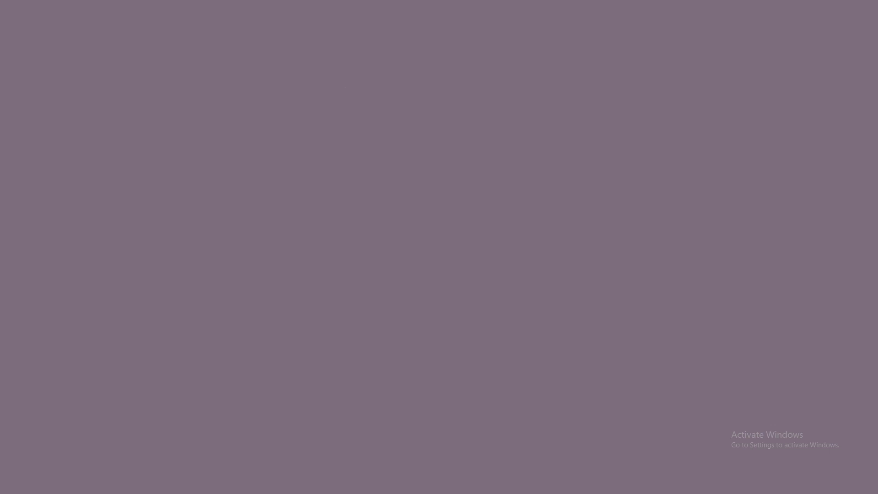
# Toggle the main menu open and closed over the empty stage, leaving it open
pyautogui.press('Escape')
pyautogui.press('Escape')
pyautogui.press('Escape')
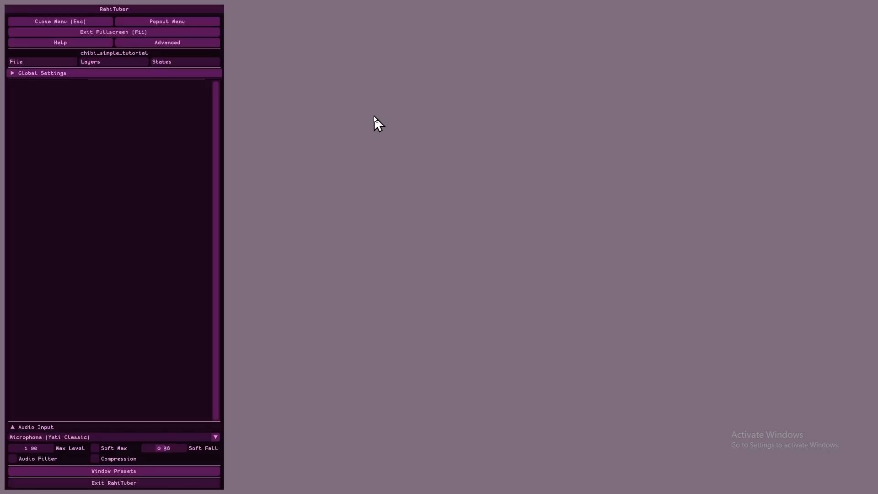
pyautogui.press('Escape')
pyautogui.press('Escape')
# Try popping the menu out into its own window, moving it, and switching between docked and popped-out modes
pyautogui.click(167, 23)
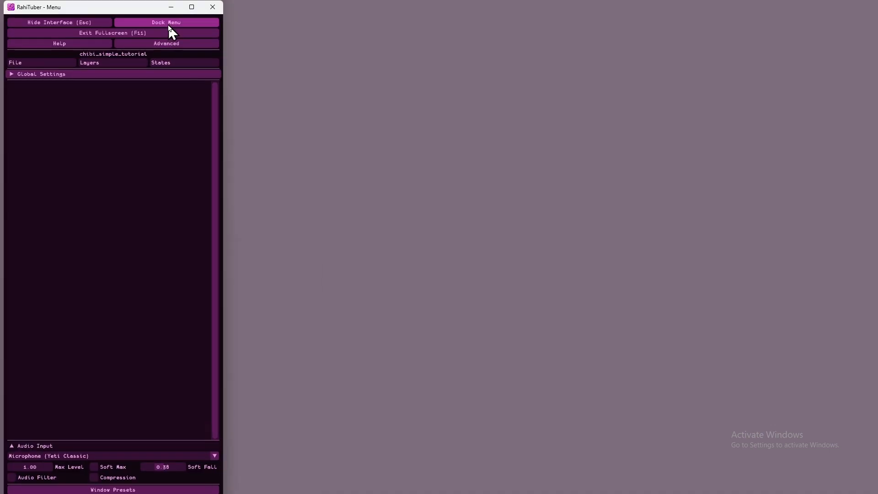
pyautogui.moveTo(146, 10)
pyautogui.mouseDown()
pyautogui.moveTo(273, 136)
pyautogui.moveTo(445, 84)
pyautogui.moveTo(98, 106)
pyautogui.moveTo(375, 208)
pyautogui.moveTo(158, 237)
pyautogui.moveTo(188, 24)
pyautogui.moveTo(147, 19)
pyautogui.mouseUp()
pyautogui.click(151, 24)
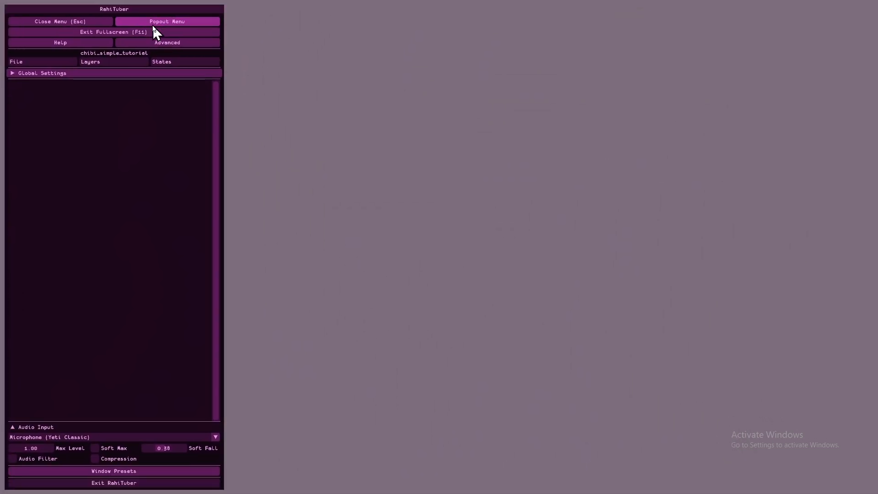
pyautogui.click(197, 23)
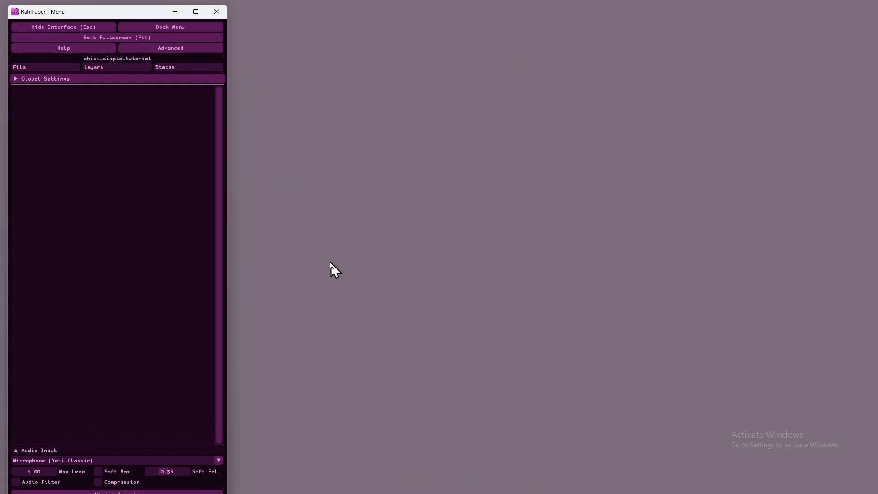
# View the Help information, then open the advanced settings and move their dialog aside
pyautogui.click(83, 45)
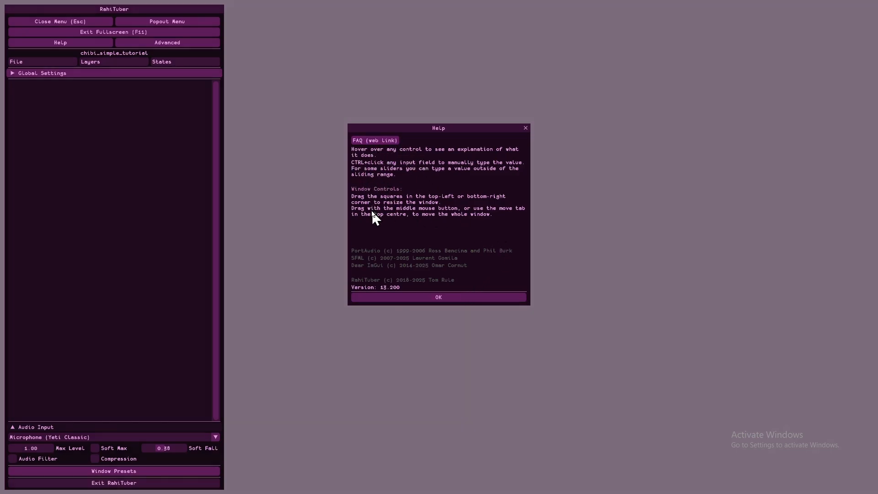
pyautogui.click(173, 44)
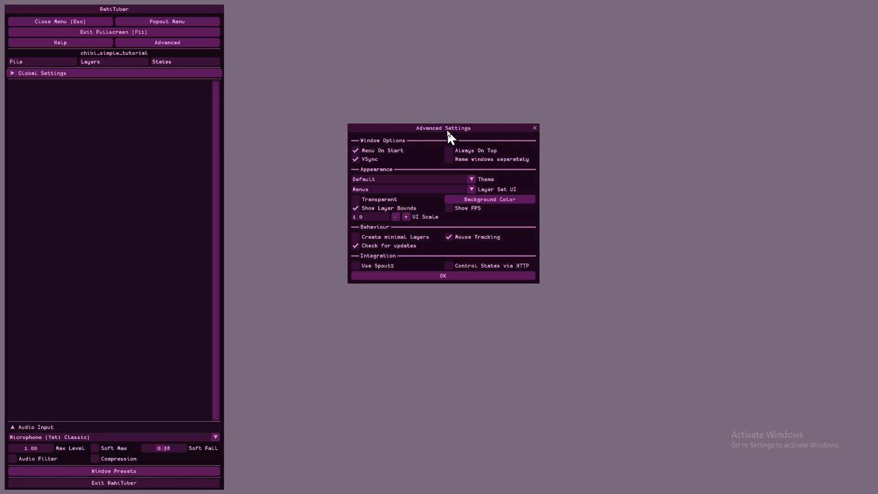
pyautogui.moveTo(447, 129); pyautogui.dragTo(391, 114)
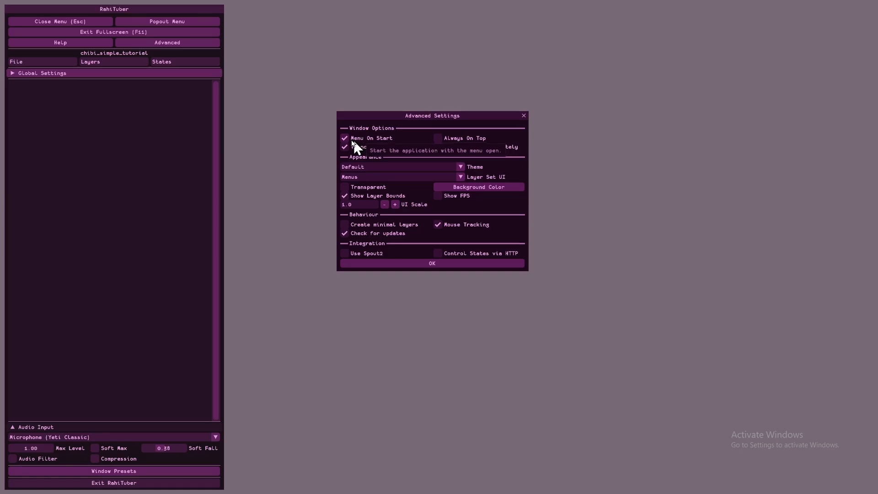
# Turn the Menu On Start option off and back on, and reposition the advanced settings dialog
pyautogui.click(374, 138)
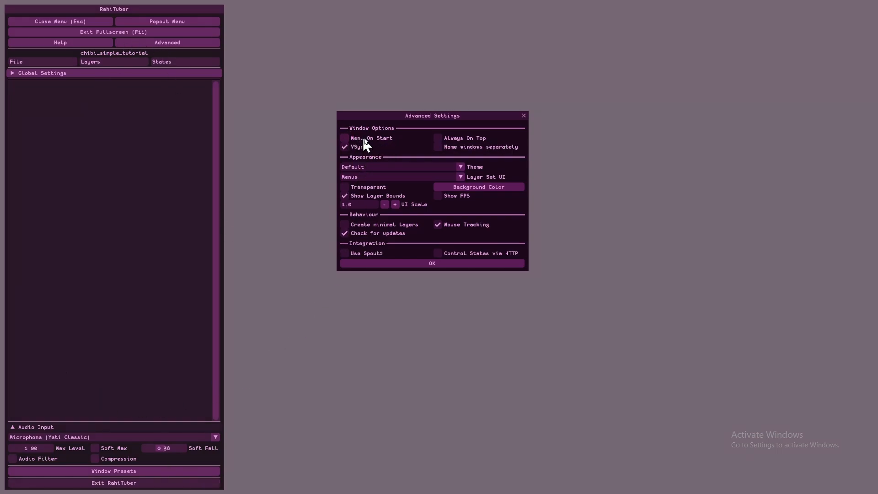
pyautogui.click(378, 138)
pyautogui.moveTo(384, 116); pyautogui.dragTo(397, 104)
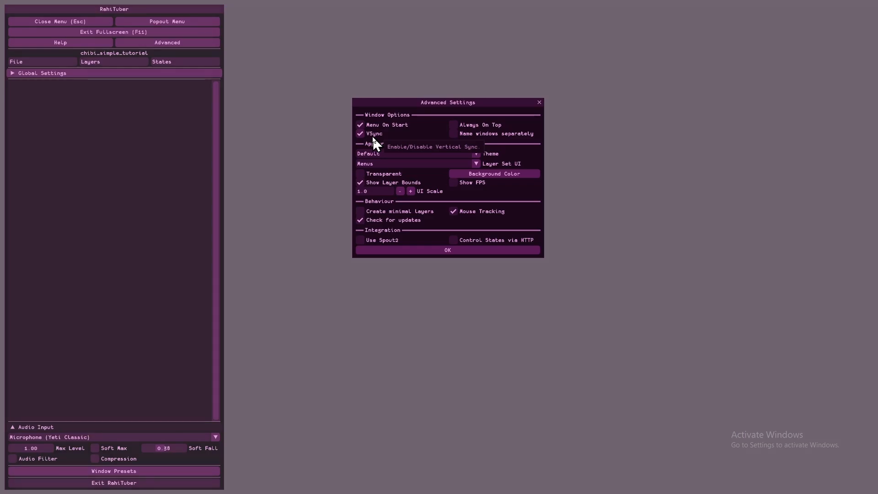
# Enable naming windows separately, leave Always On Top off, and confirm the advanced settings
pyautogui.click(462, 126)
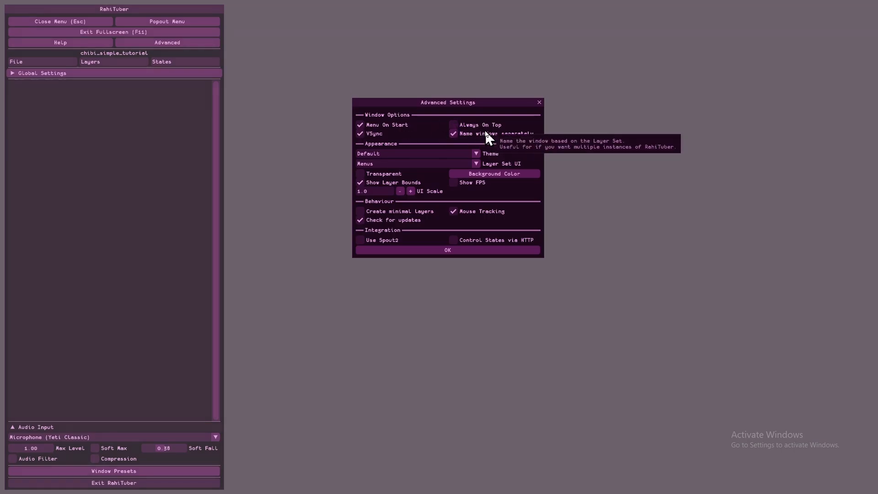
pyautogui.click(457, 133)
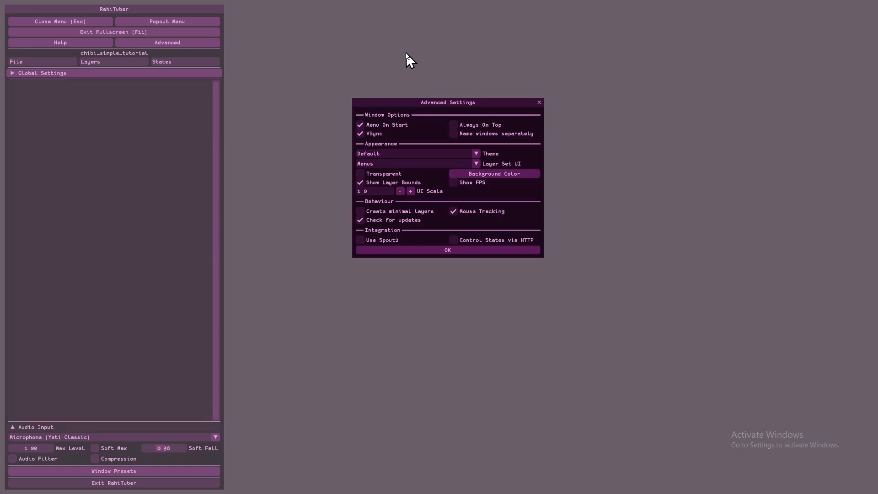
pyautogui.click(473, 133)
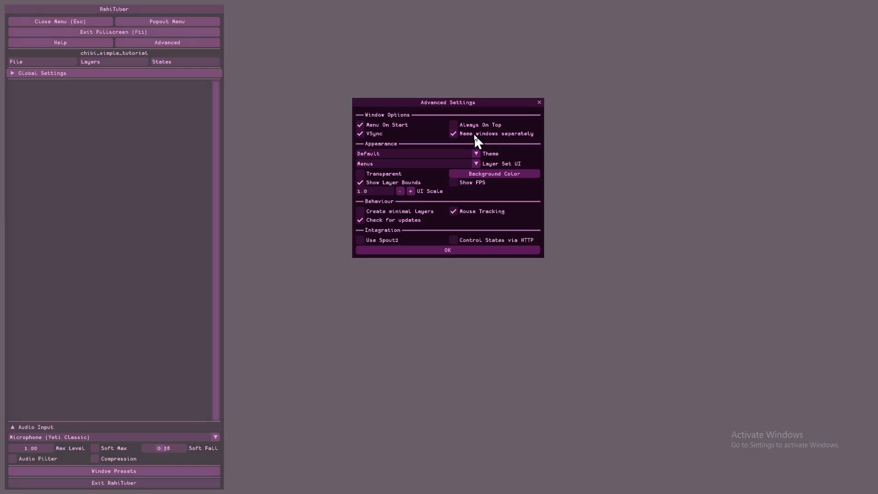
pyautogui.moveTo(474, 136)
pyautogui.click(413, 250)
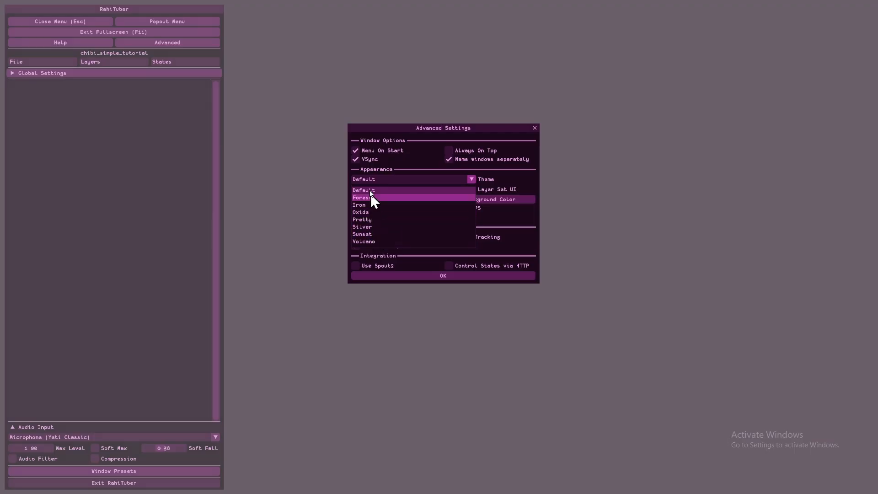
# Try the Forest, Iron and Oxide themes, return to the Default theme, and keep Menus as the layer set UI
pyautogui.click(370, 198)
pyautogui.click(370, 178)
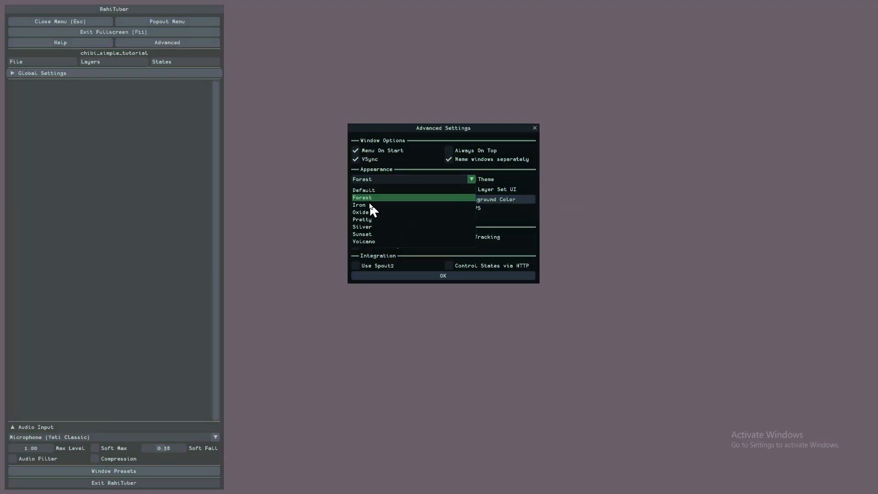
pyautogui.click(369, 205)
pyautogui.click(370, 179)
pyautogui.click(372, 212)
pyautogui.click(376, 179)
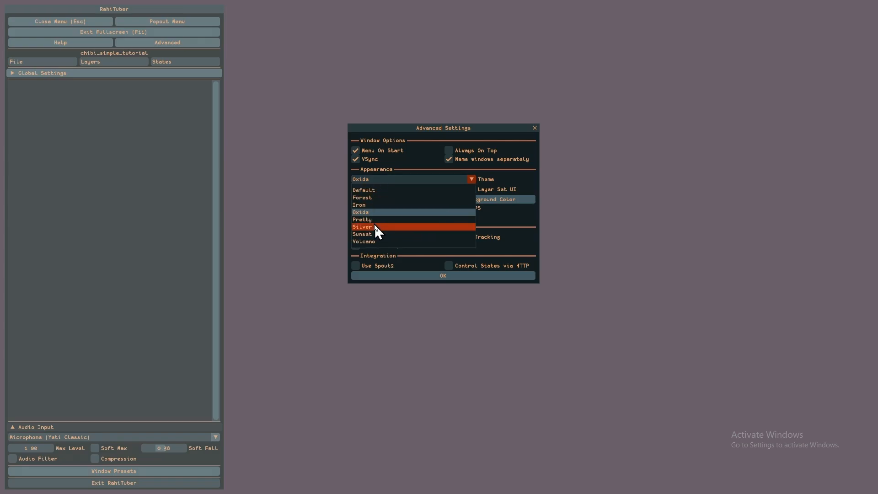
pyautogui.click(380, 190)
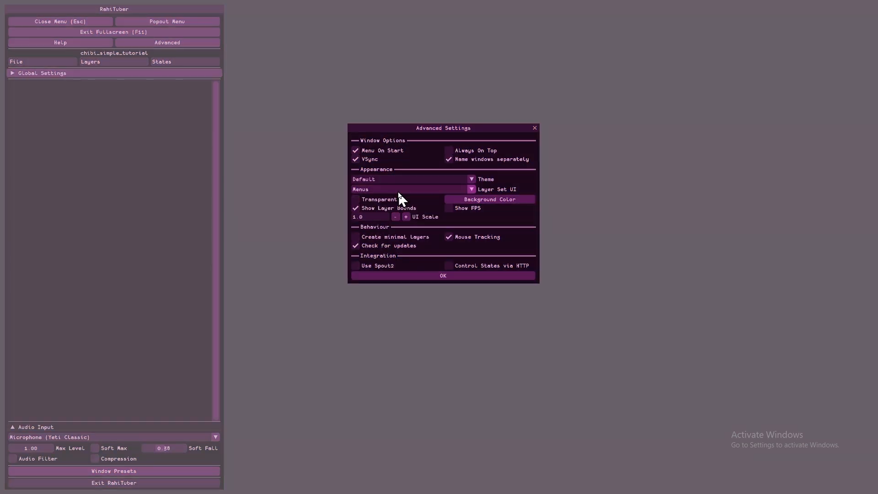
pyautogui.click(373, 189)
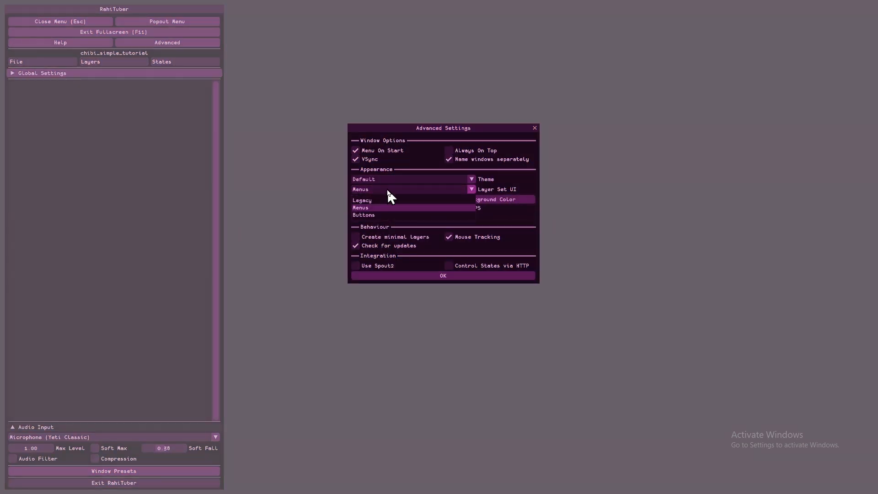
pyautogui.click(383, 206)
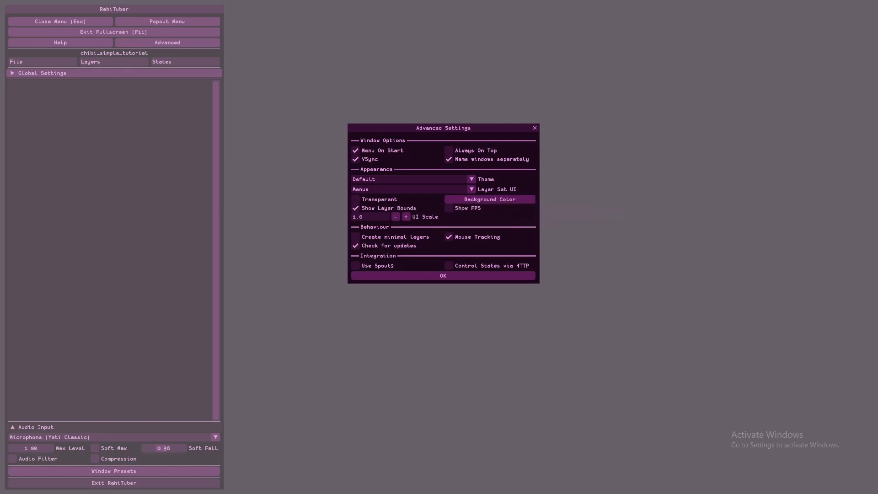
# Change the stage's background color to a muted blue-violet grey and close the color picker
pyautogui.click(469, 199)
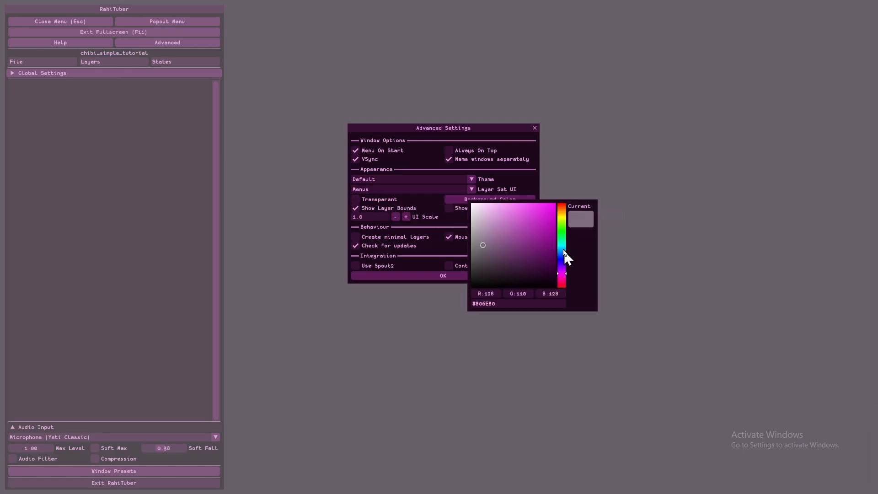
pyautogui.moveTo(563, 231); pyautogui.dragTo(488, 241)
pyautogui.click(563, 264)
pyautogui.click(491, 231)
pyautogui.click(374, 207)
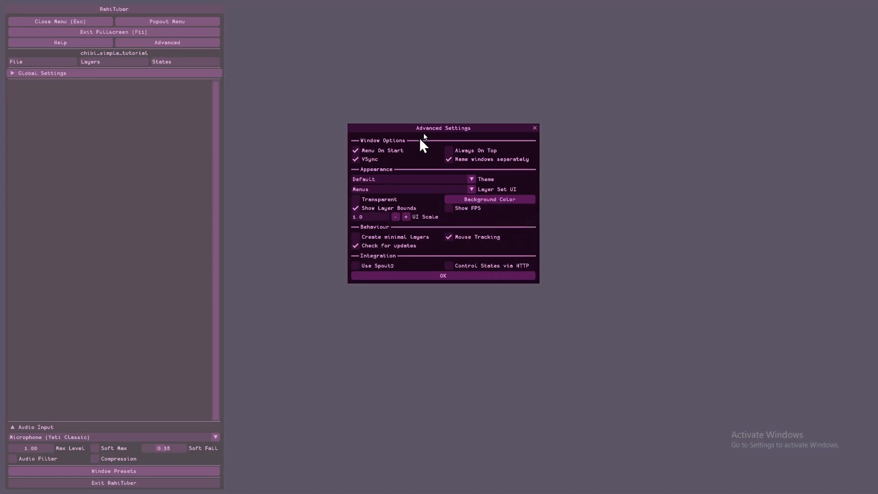
# Move the advanced settings dialog, turn Show FPS on and off again, and confirm the settings
pyautogui.moveTo(424, 129); pyautogui.dragTo(293, 117)
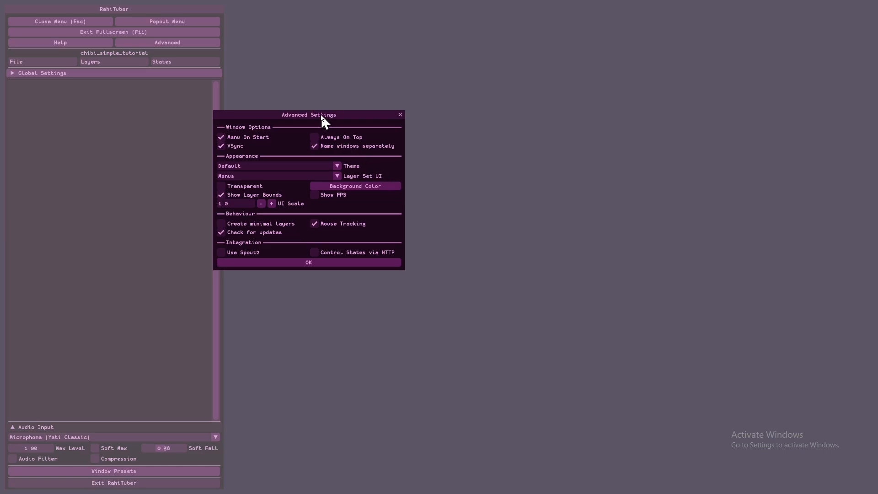
pyautogui.moveTo(320, 113); pyautogui.dragTo(407, 129)
pyautogui.click(416, 212)
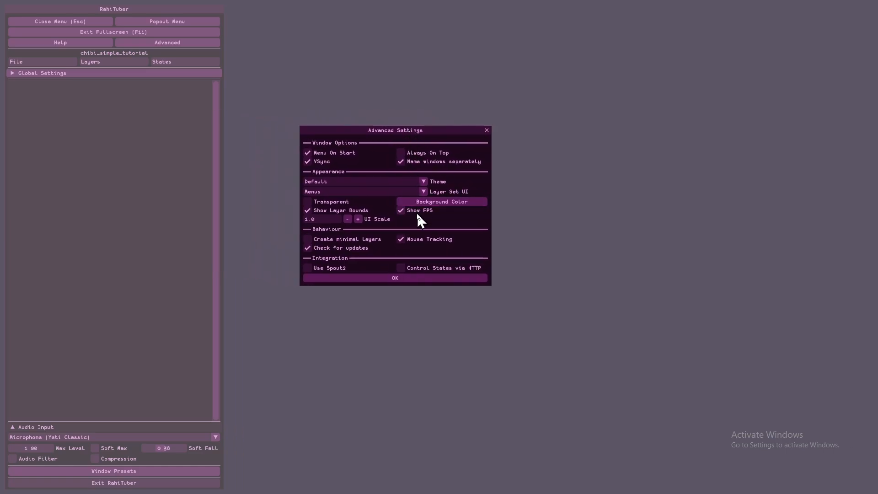
pyautogui.click(416, 212)
pyautogui.click(396, 276)
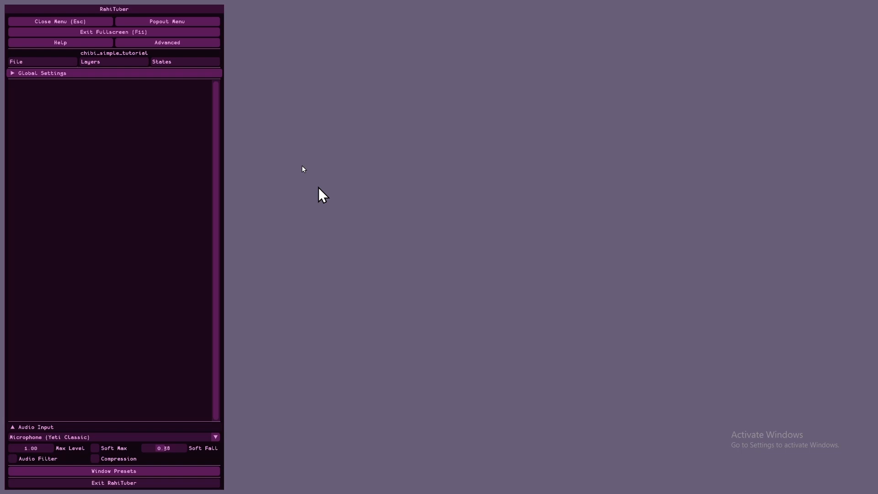
# Pop the menu out into its own window, move that window, and dock the menu again
pyautogui.click(172, 21)
pyautogui.moveTo(161, 18); pyautogui.dragTo(122, 31)
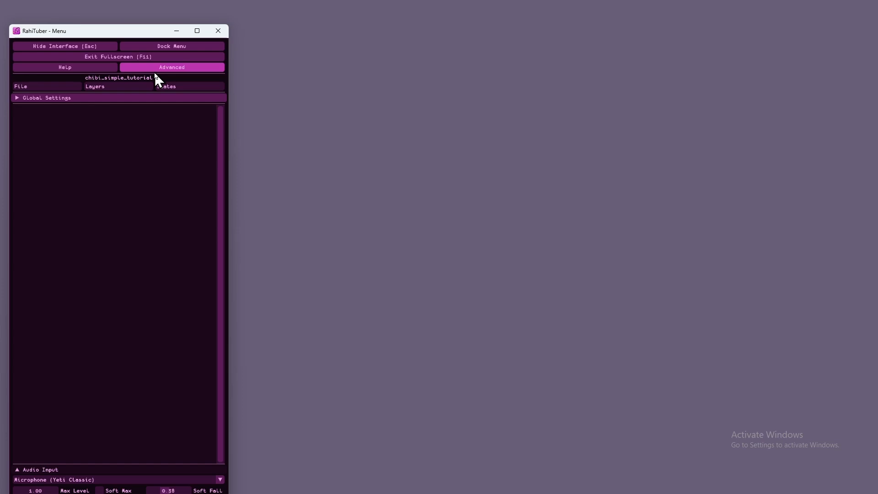
pyautogui.click(150, 46)
# In the advanced settings, turn off Show FPS and raise the UI scale to 1.4
pyautogui.click(167, 46)
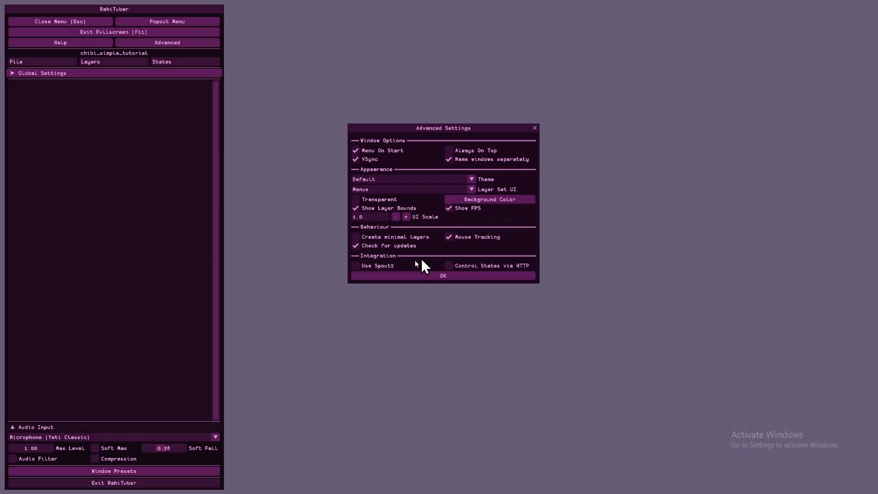
pyautogui.click(457, 210)
pyautogui.click(406, 216)
pyautogui.click(411, 226)
pyautogui.click(417, 235)
pyautogui.click(424, 244)
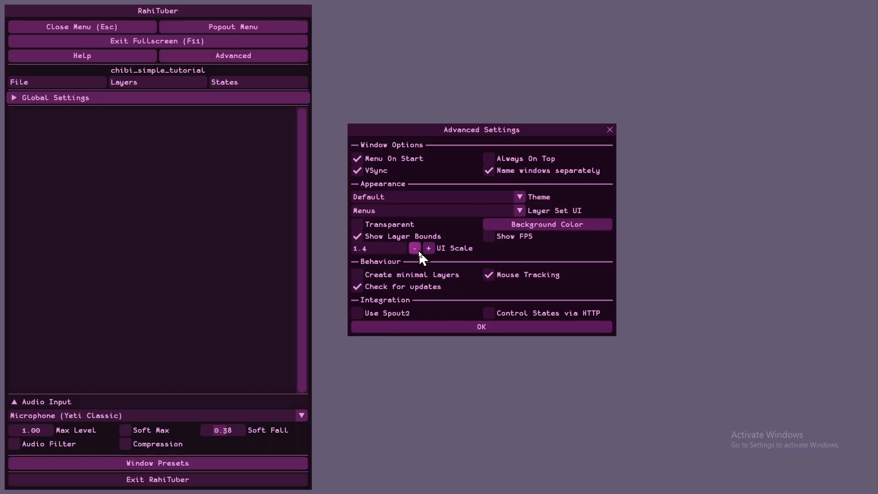
# Lower the UI scale step by step to 0.7
pyautogui.click(415, 248)
pyautogui.click(410, 240)
pyautogui.click(405, 233)
pyautogui.click(401, 225)
pyautogui.click(395, 218)
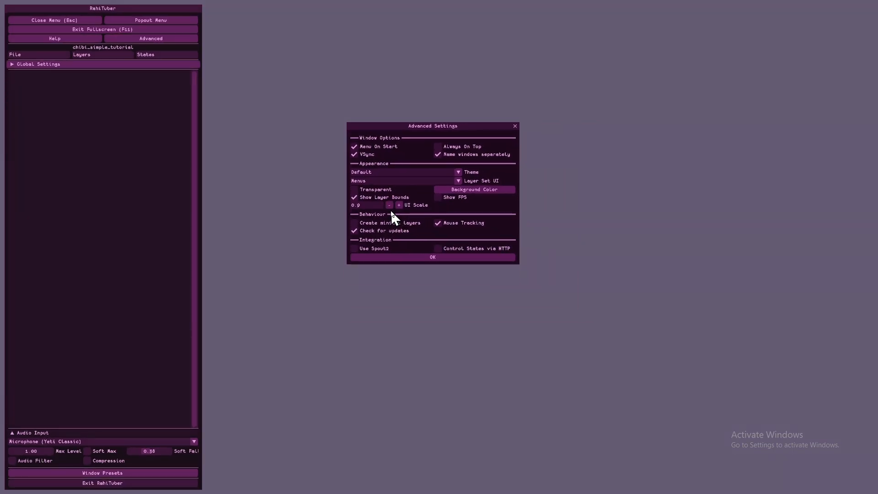
pyautogui.click(389, 208)
pyautogui.click(384, 197)
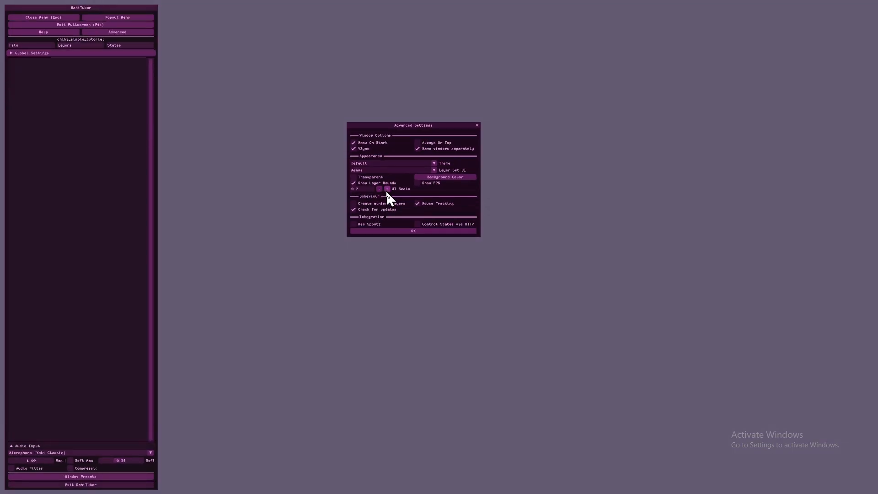
# Return the UI scale to 1.0, enable Use Spout2, and confirm the advanced settings
pyautogui.click(387, 189)
pyautogui.click(393, 197)
pyautogui.click(399, 206)
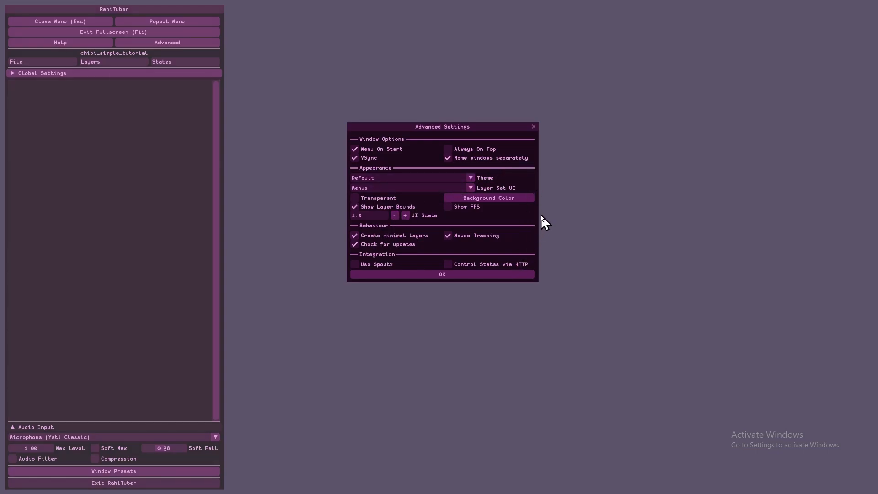
pyautogui.click(355, 264)
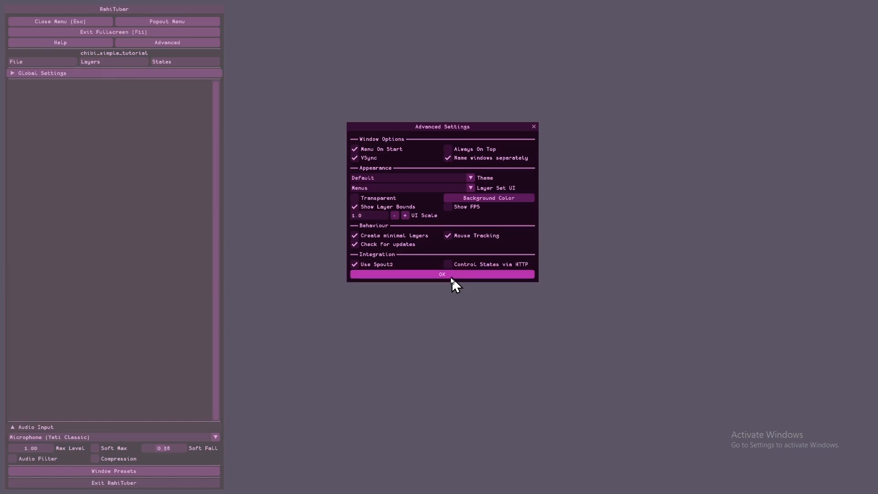
pyautogui.click(427, 274)
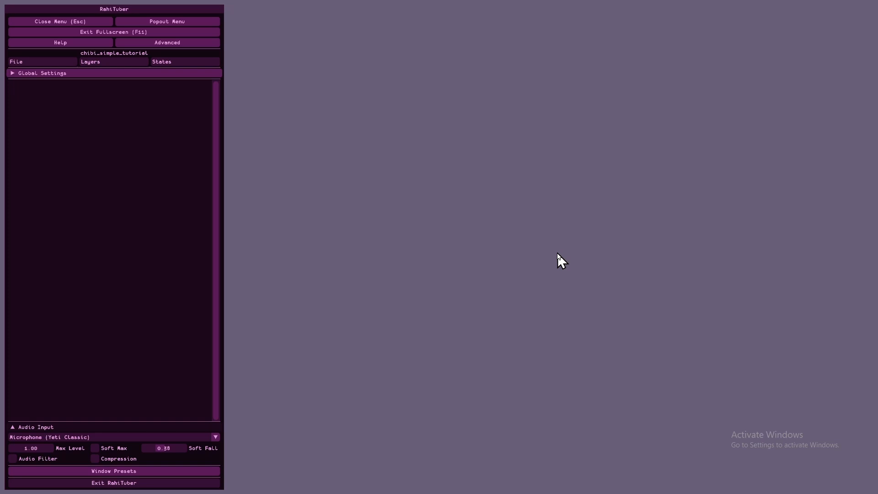
# Add a new layer to the layer set, collapse its settings, and expand them again
pyautogui.click(90, 62)
pyautogui.click(101, 75)
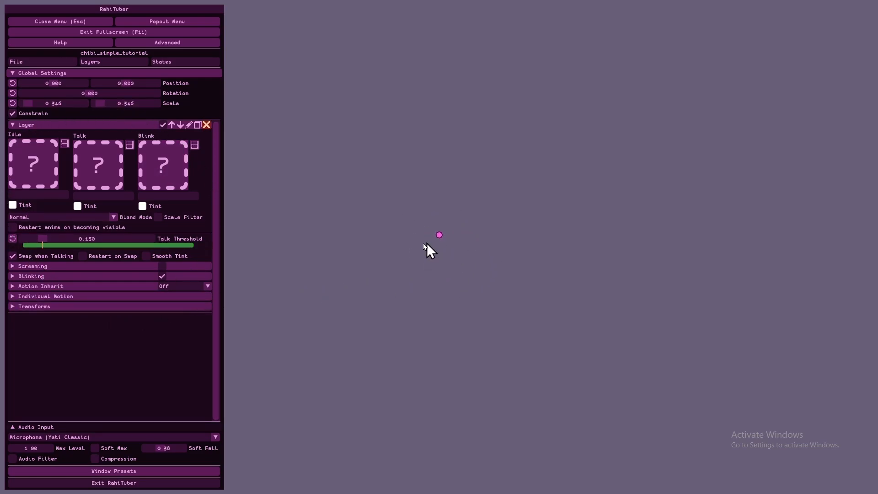
pyautogui.click(89, 126)
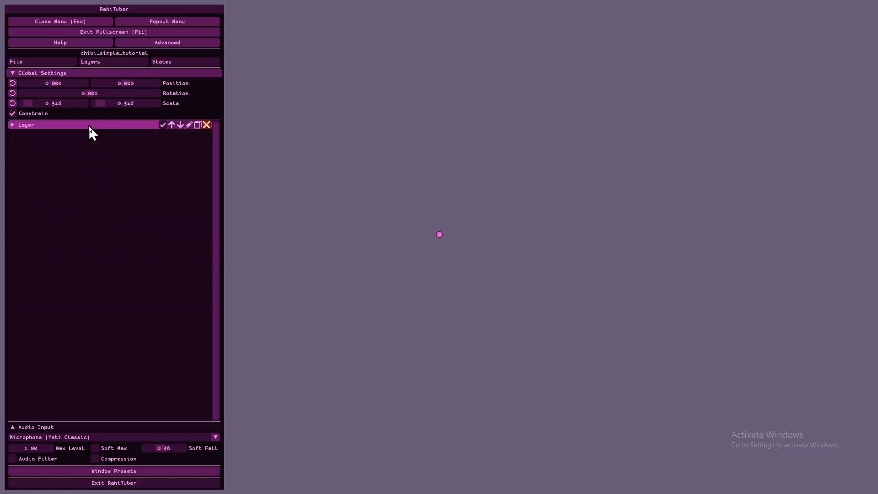
pyautogui.click(89, 127)
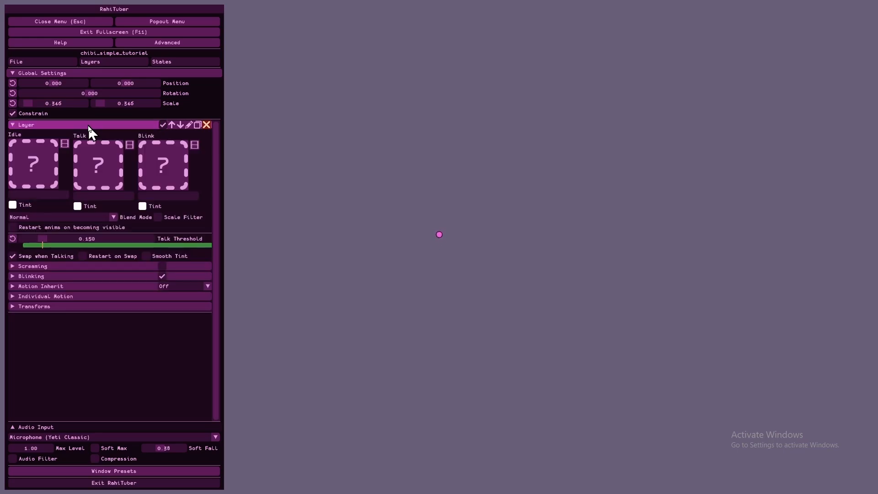
pyautogui.click(130, 125)
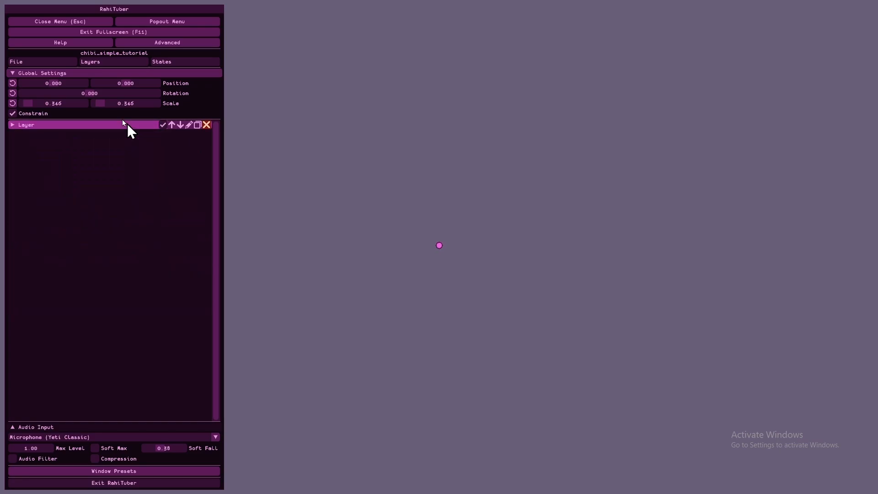
pyautogui.click(114, 124)
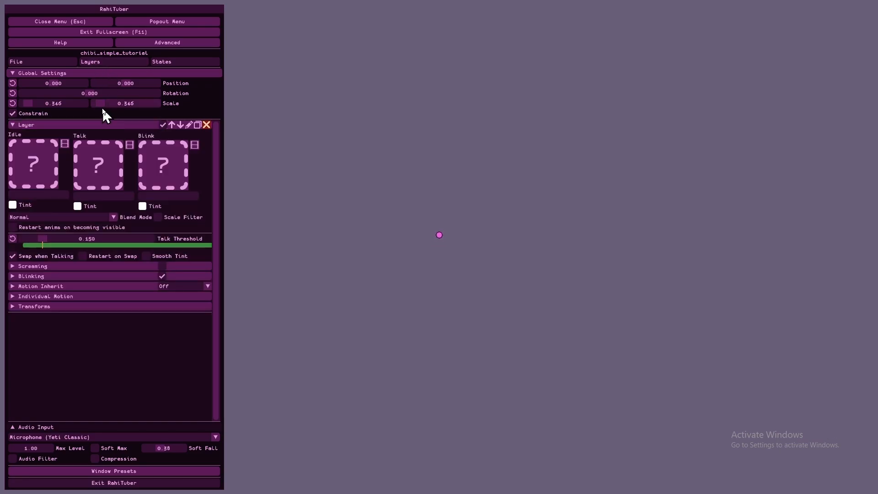
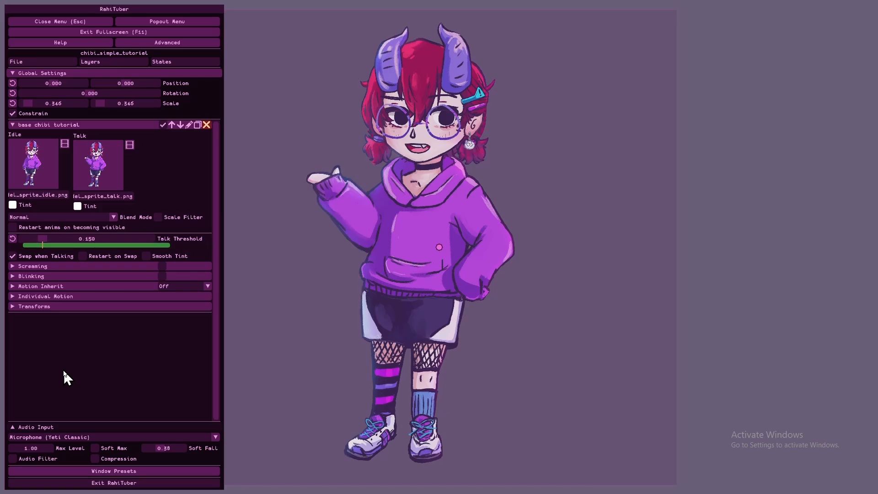
# Keep Microphone (Yeti Classic) as the audio input and raise its Max Level to 5.00
pyautogui.click(70, 436)
pyautogui.click(68, 457)
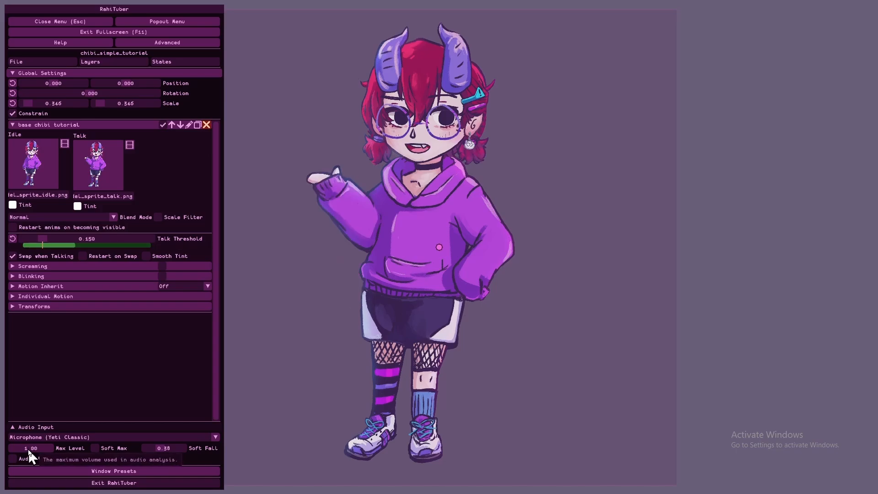
pyautogui.moveTo(27, 449); pyautogui.dragTo(327, 455)
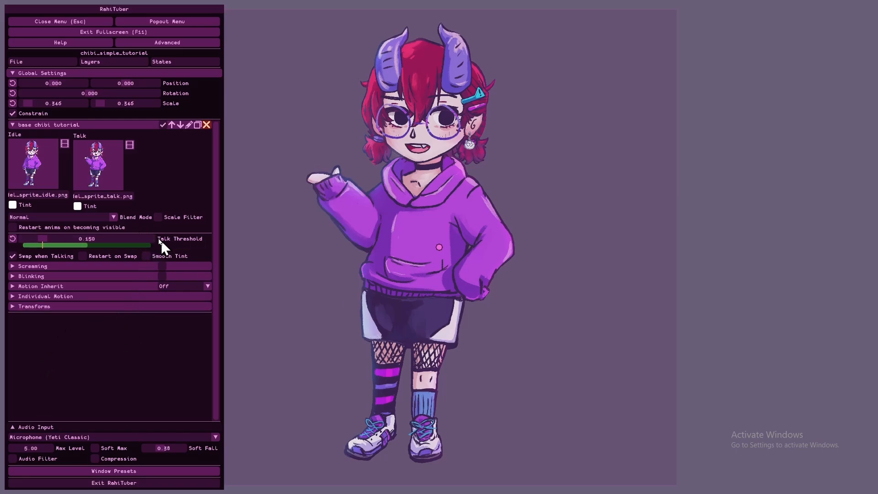
# Set the audio Max Level to 30 and expand the layer's Individual Motion settings
pyautogui.click(37, 448)
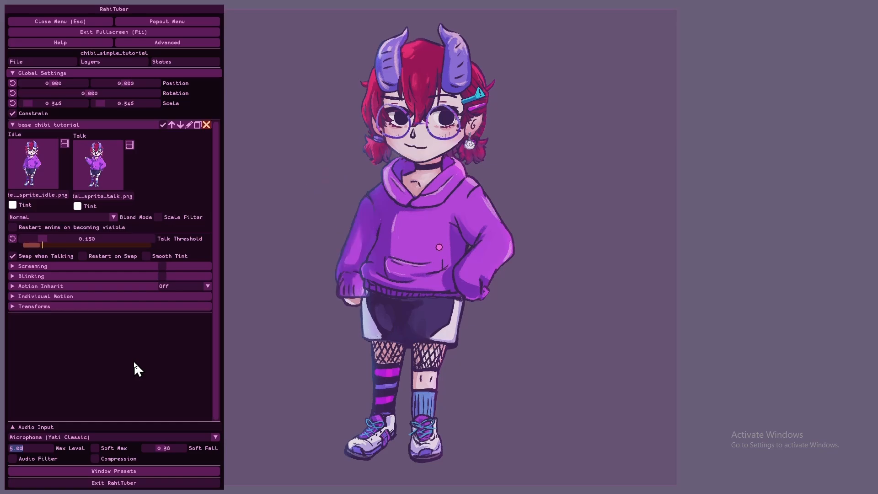
pyautogui.write('30')
pyautogui.press('Return')
pyautogui.click(151, 296)
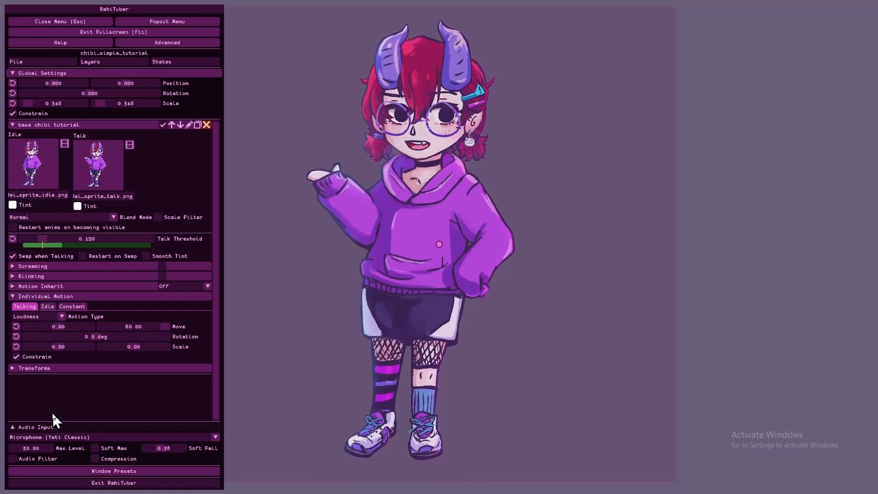
# Set the audio Max Level to 40 and collapse the Individual Motion settings
pyautogui.doubleClick(39, 450)
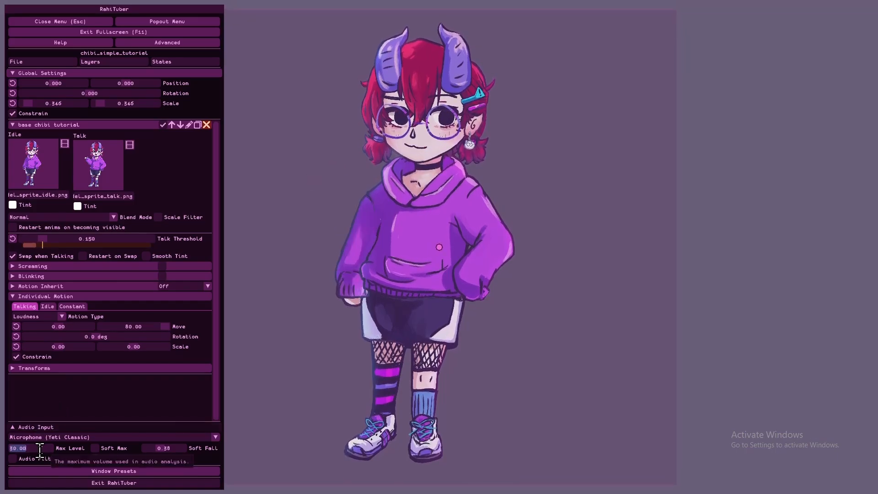
pyautogui.write('40')
pyautogui.press('Return')
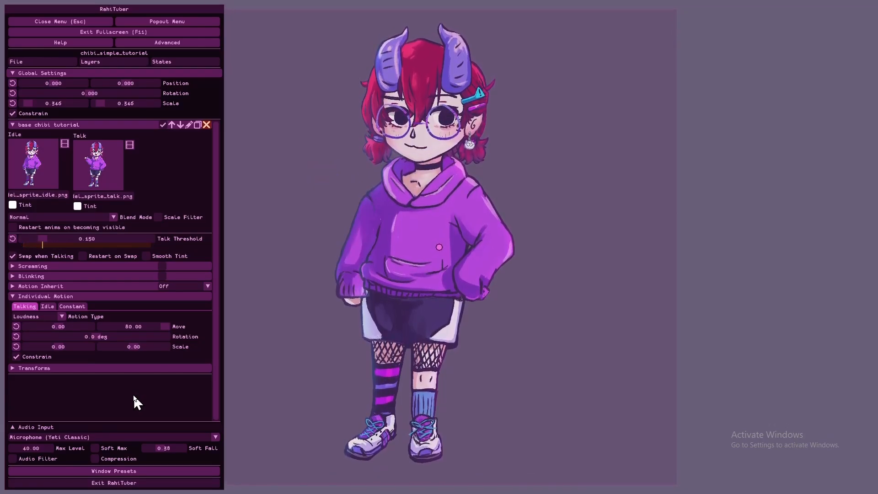
pyautogui.click(55, 296)
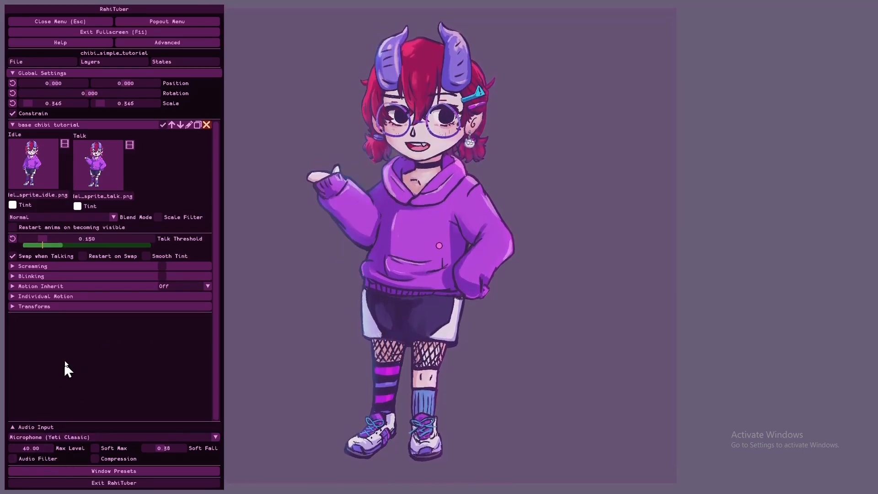
# Turn on Soft Max, try Max Level values of 1 and 5, and turn Soft Max off
pyautogui.click(111, 446)
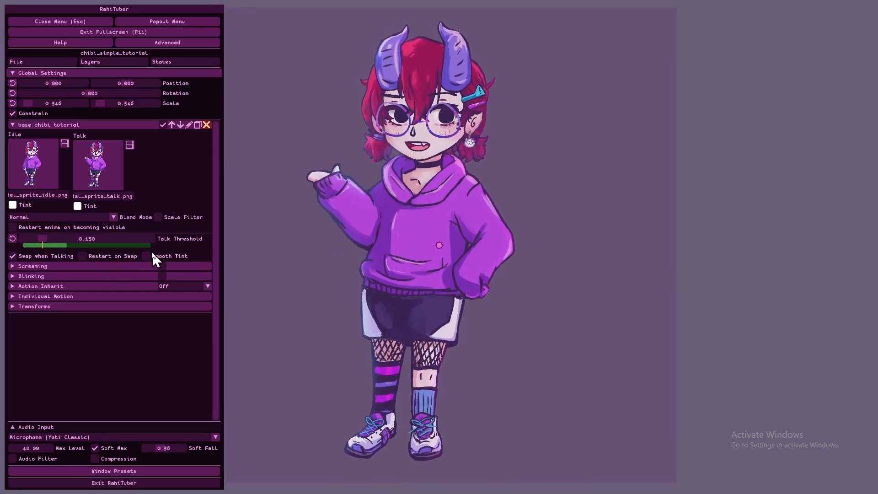
pyautogui.doubleClick(35, 449)
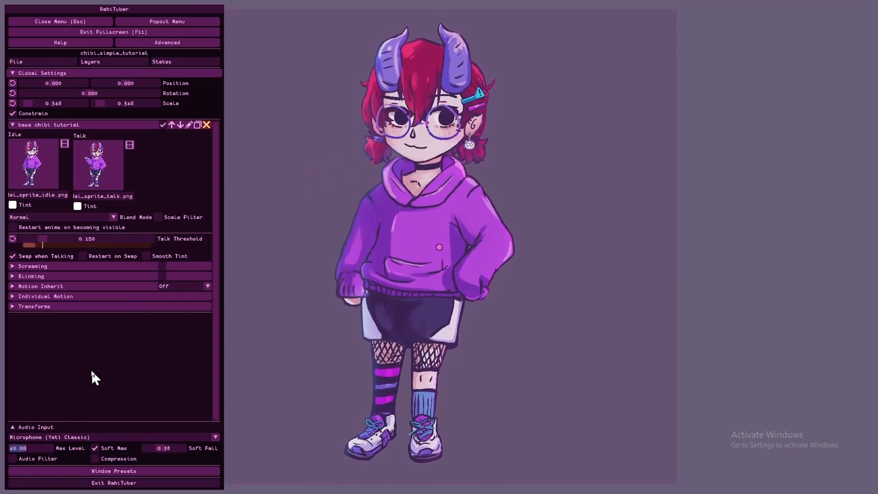
pyautogui.write('1')
pyautogui.press('Return')
pyautogui.doubleClick(36, 445)
pyautogui.write('5')
pyautogui.press('Return')
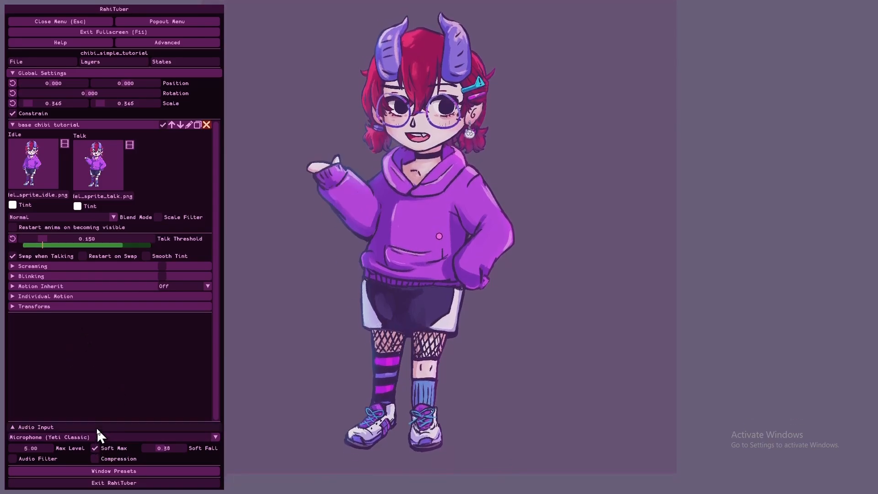
pyautogui.click(102, 450)
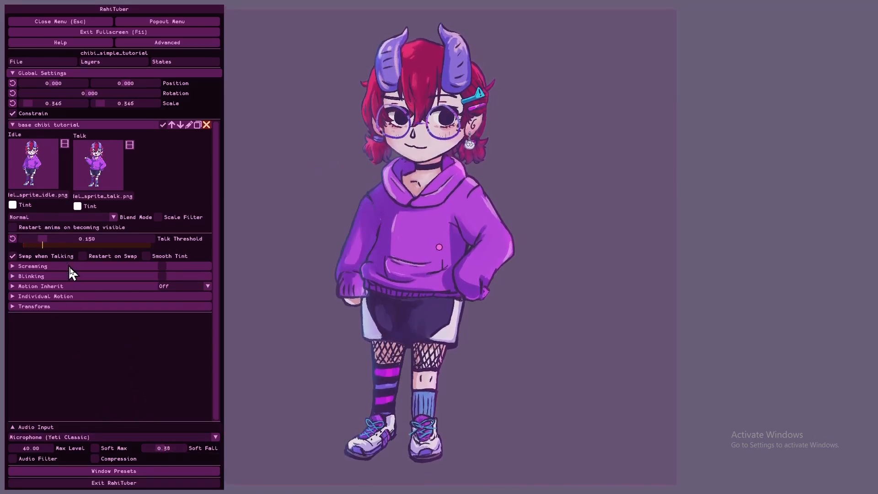
# Try the Soft Fall extremes by raising it to 1.00 and lowering it to 0.00
pyautogui.moveTo(170, 449); pyautogui.dragTo(173, 450)
pyautogui.moveTo(173, 449); pyautogui.dragTo(176, 448)
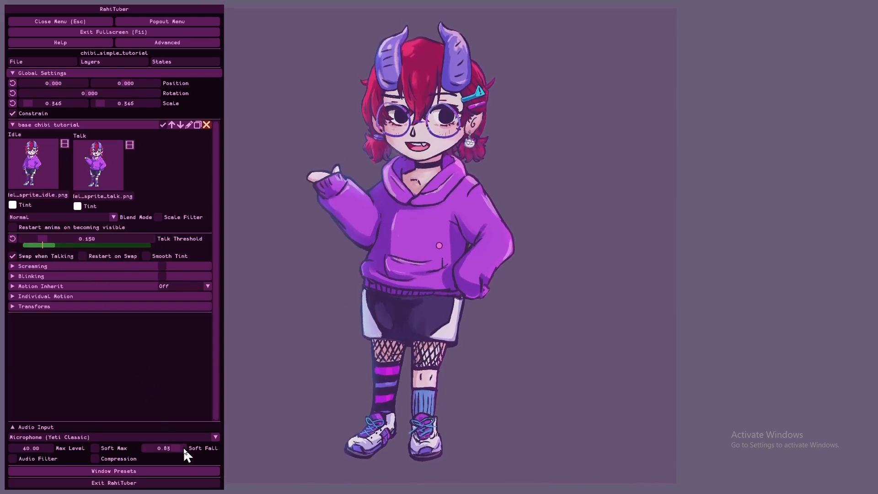
pyautogui.moveTo(181, 449); pyautogui.dragTo(184, 450)
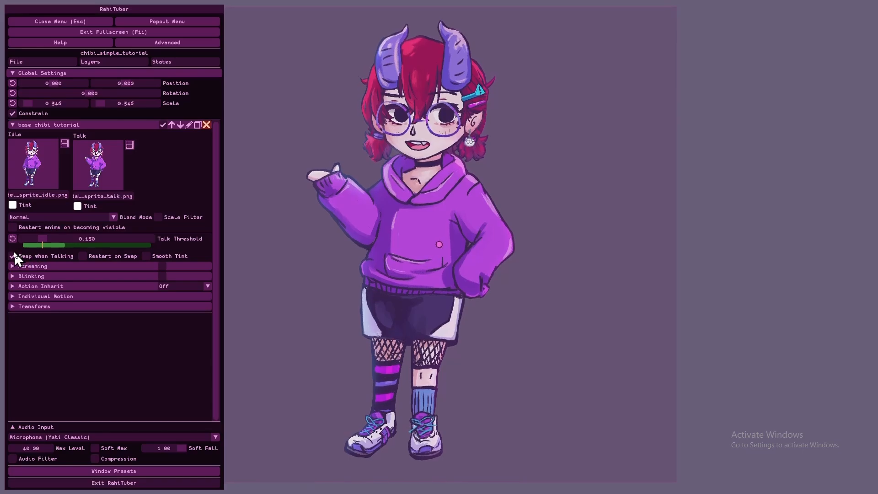
pyautogui.moveTo(185, 448); pyautogui.dragTo(145, 449)
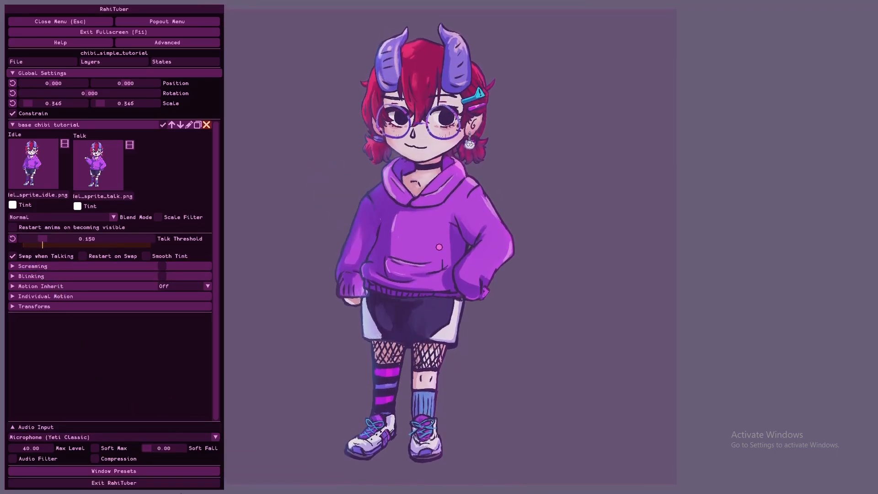
# Try Soft Fall at 0.22 and 0.69, and set it to 0.74
pyautogui.moveTo(152, 448); pyautogui.dragTo(155, 448)
pyautogui.moveTo(163, 450); pyautogui.dragTo(155, 451)
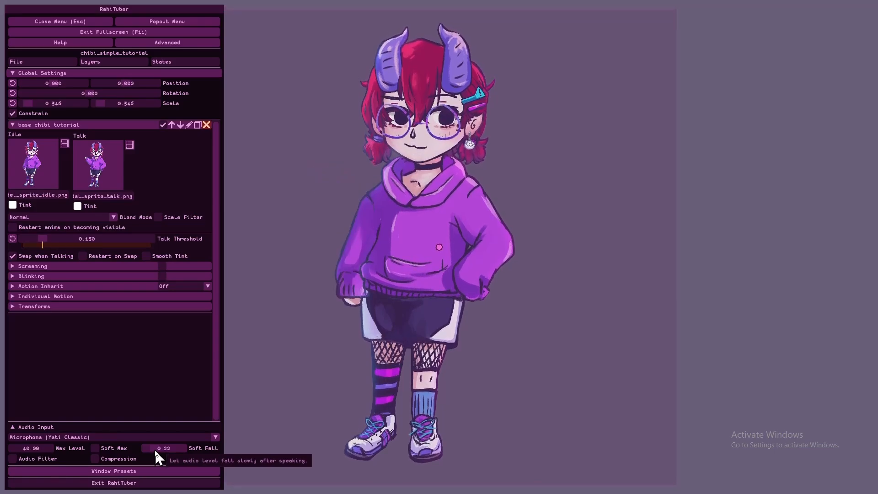
pyautogui.moveTo(155, 449); pyautogui.dragTo(176, 449)
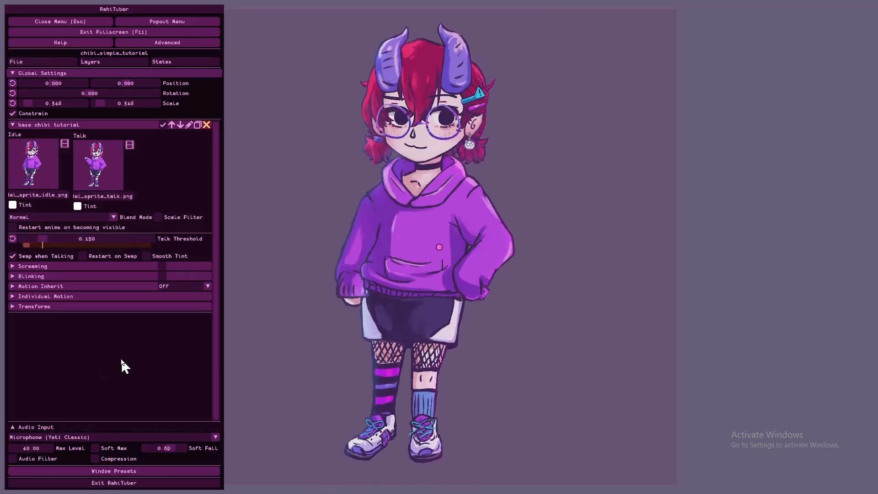
pyautogui.moveTo(172, 449); pyautogui.dragTo(178, 449)
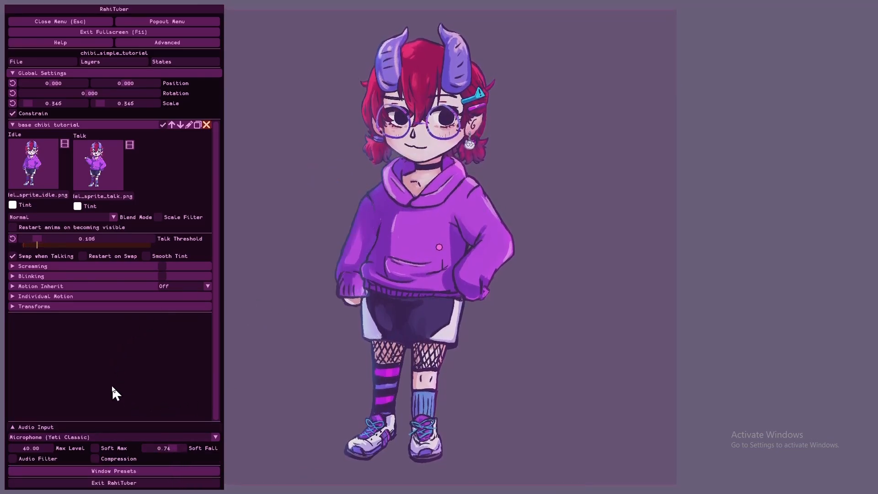
# Turn the Audio Filter on and off again
pyautogui.click(32, 457)
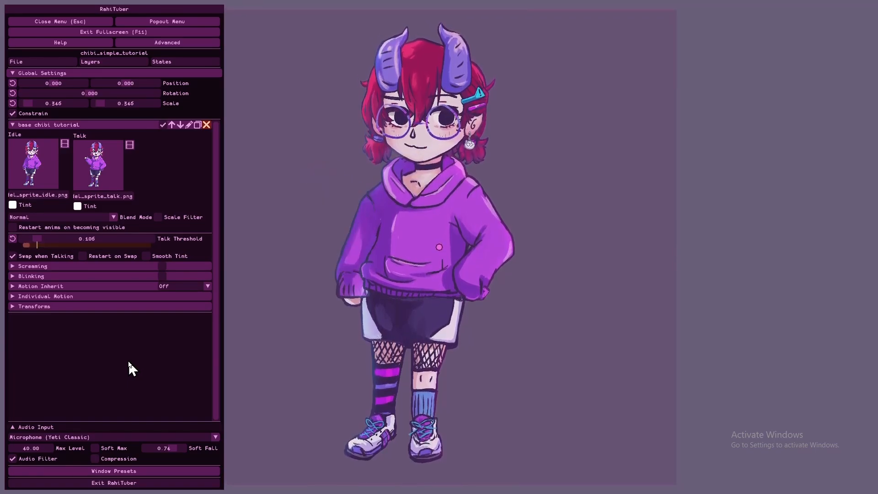
pyautogui.click(37, 459)
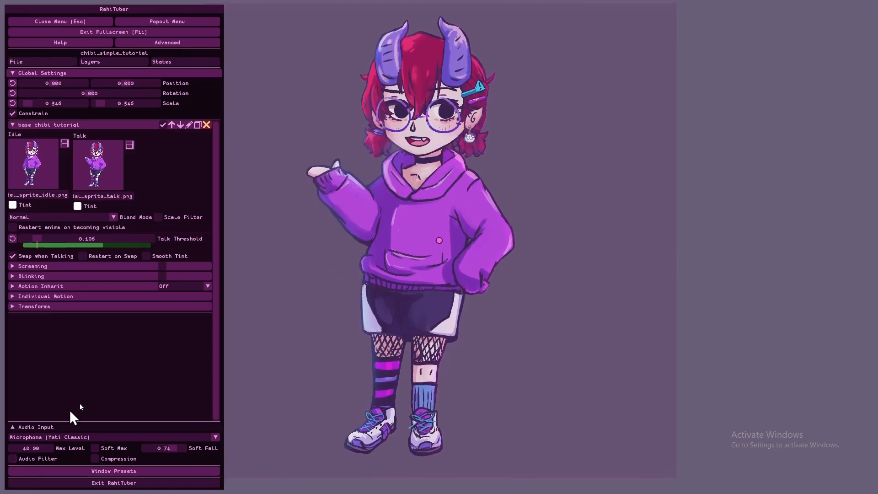
# Enable Compression for the audio input and set the Max Level to 5.00
pyautogui.click(102, 458)
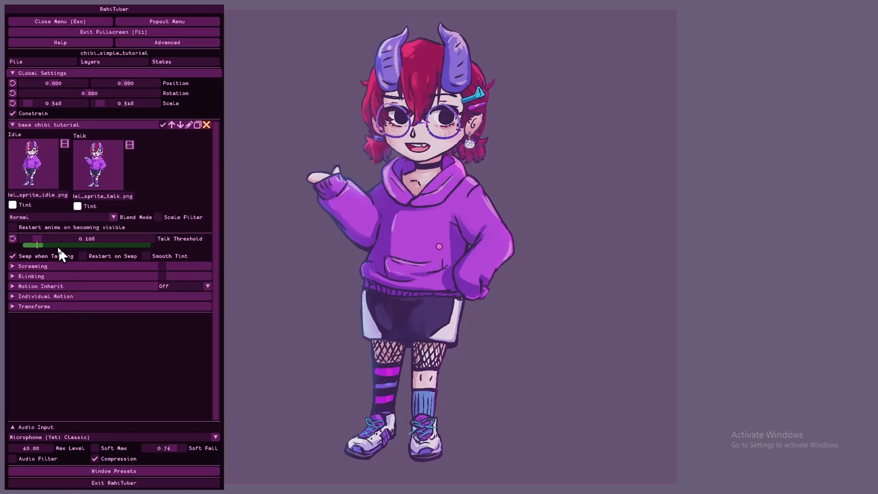
pyautogui.click(126, 461)
pyautogui.moveTo(41, 448); pyautogui.dragTo(63, 456)
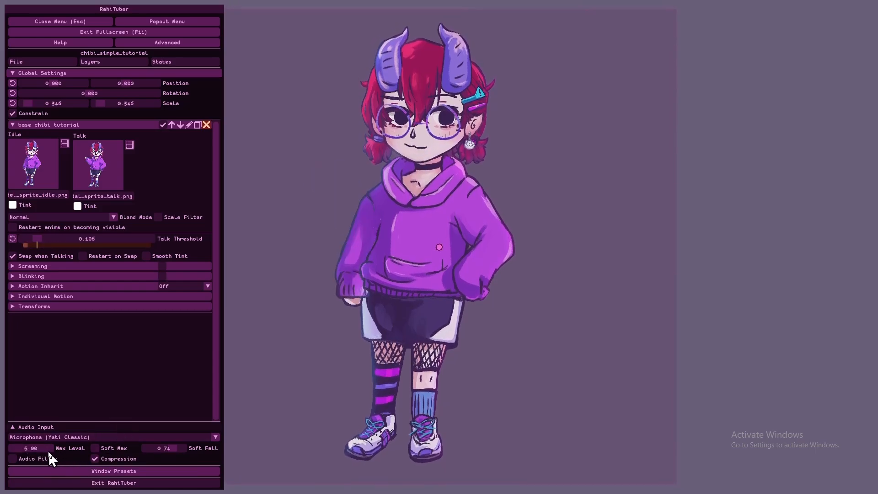
# Set the audio input's Max Level to 40 and turn Compression off
pyautogui.doubleClick(48, 451)
pyautogui.write('4')
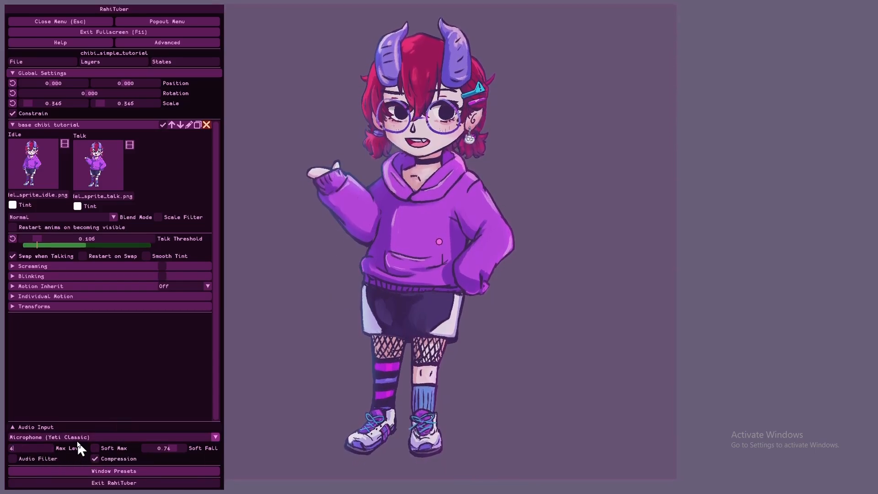
pyautogui.write('0')
pyautogui.press('Return')
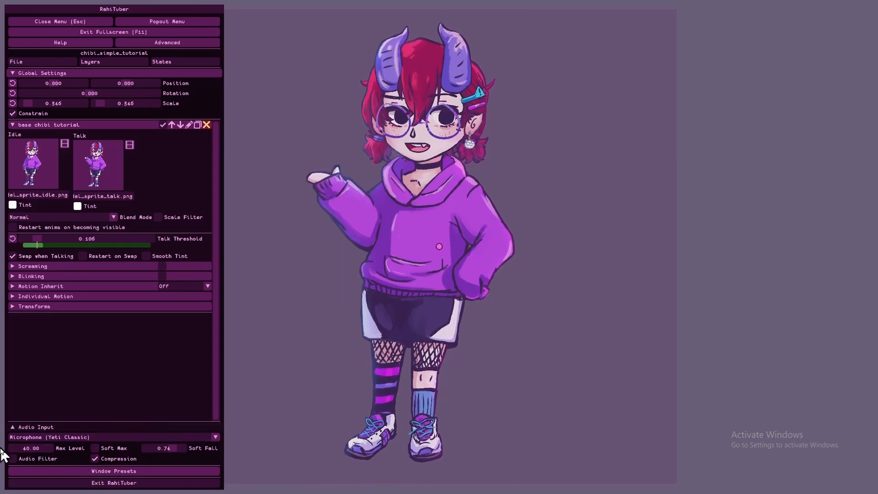
pyautogui.click(100, 461)
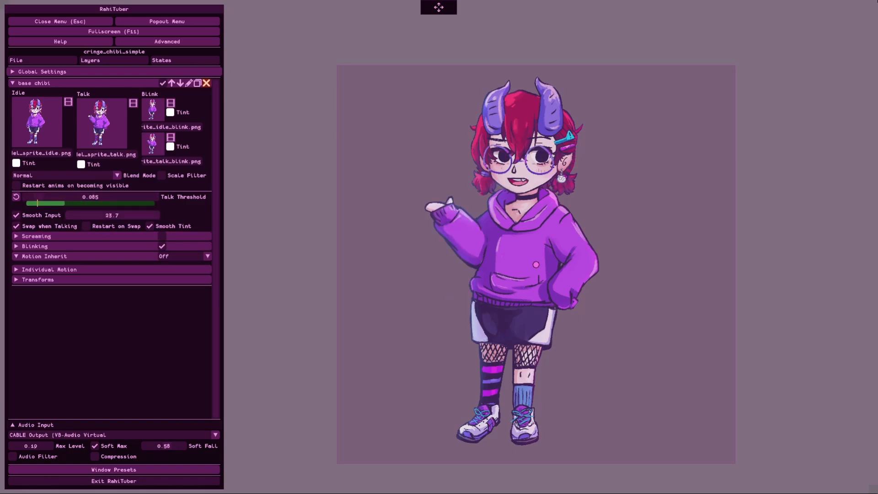
# Try the base chibi layer's Smooth Input at 4.8, 7.8 and 22.6, expanding the Screaming settings to compare their response
pyautogui.click(79, 215)
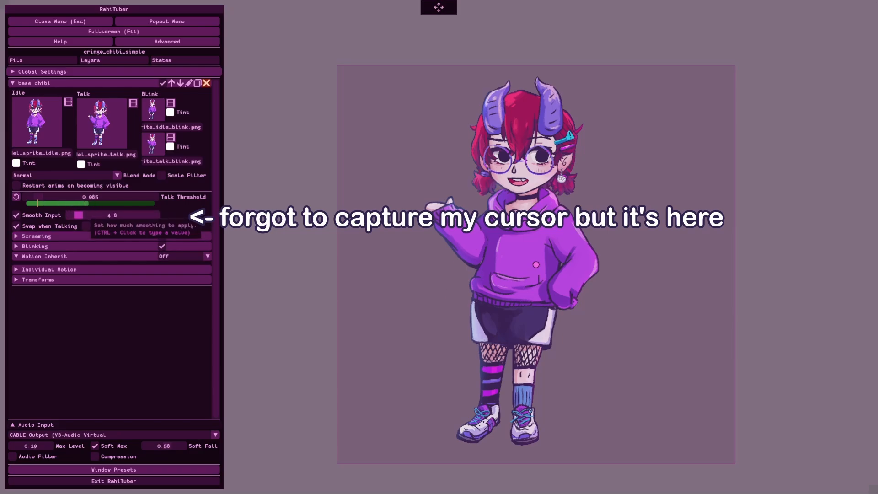
pyautogui.moveTo(80, 216)
pyautogui.mouseDown()
pyautogui.moveTo(72, 216)
pyautogui.moveTo(117, 215)
pyautogui.moveTo(82, 215)
pyautogui.mouseUp()
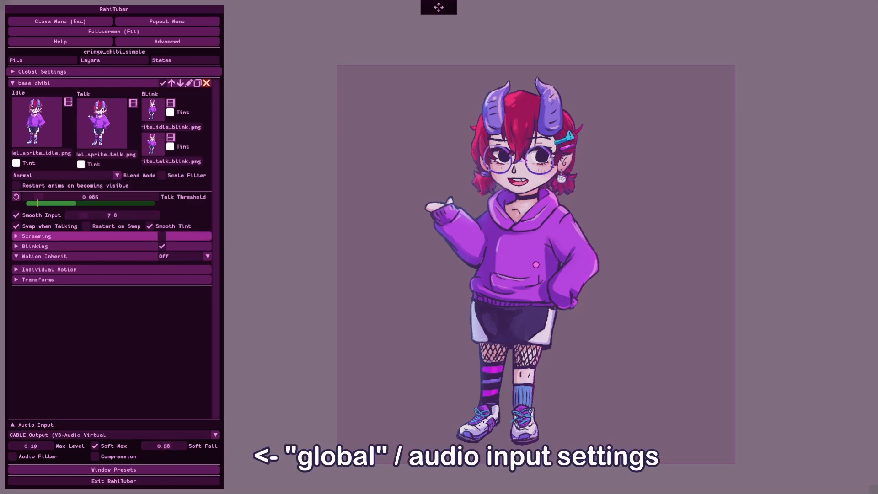
pyautogui.click(82, 237)
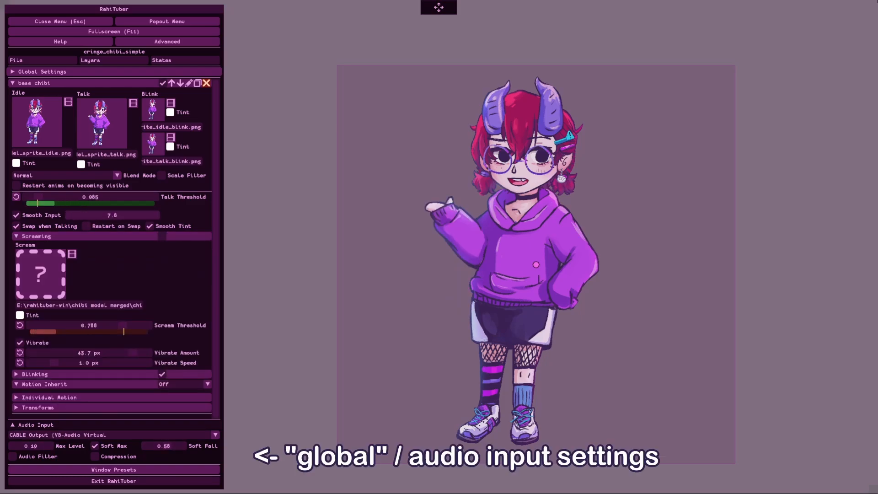
pyautogui.moveTo(84, 215); pyautogui.dragTo(109, 216)
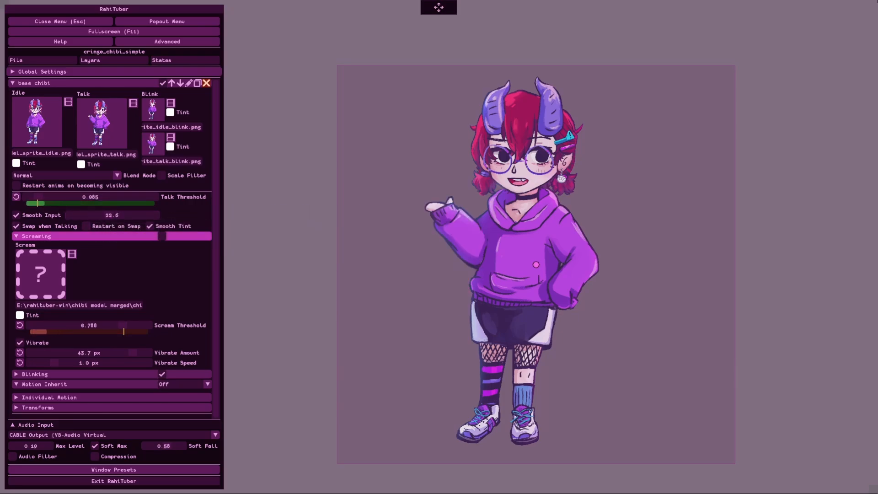
# Collapse the Screaming settings, expand Individual Motion, and try Smooth Input at 2.8 and at a higher value
pyautogui.click(36, 236)
pyautogui.click(49, 269)
pyautogui.click(44, 215)
pyautogui.click(44, 215)
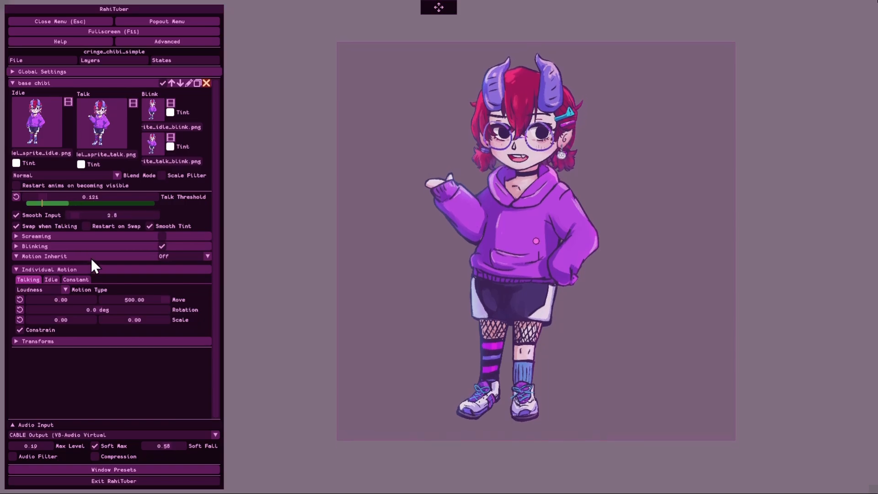
pyautogui.moveTo(76, 218); pyautogui.dragTo(98, 217)
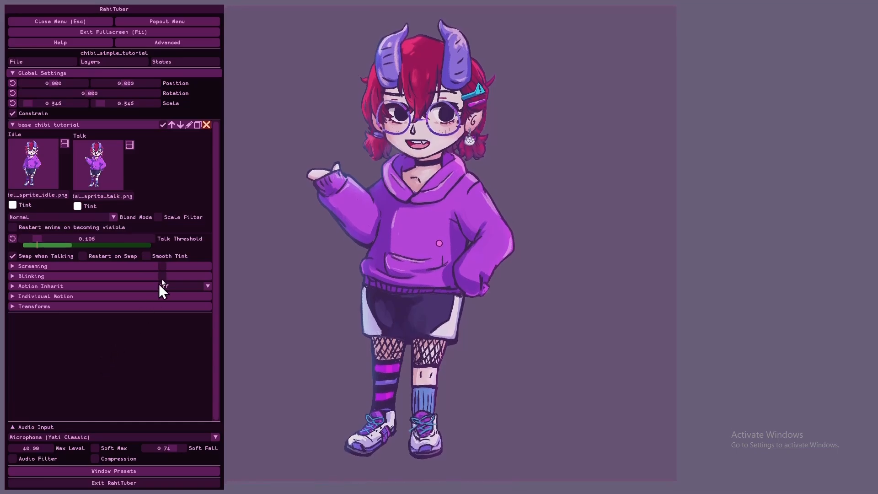
# Enable Screaming for the base chibi tutorial layer and set its Scream Threshold to 0.412
pyautogui.click(129, 266)
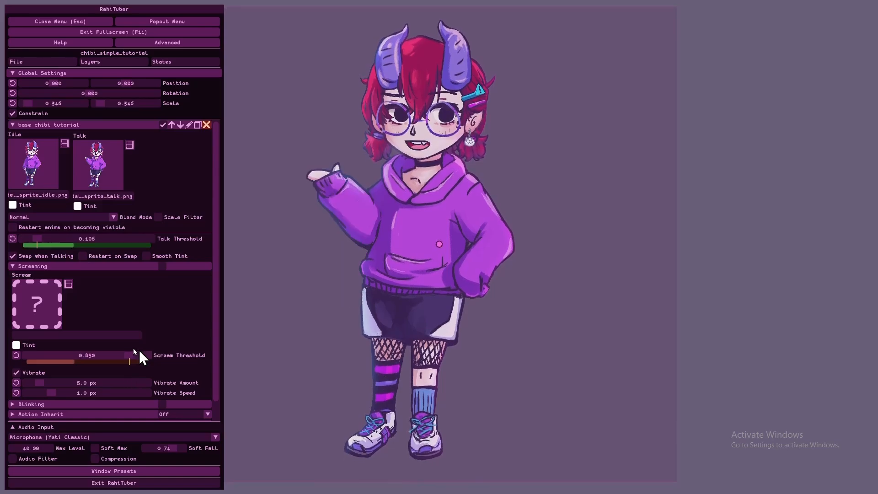
pyautogui.click(115, 266)
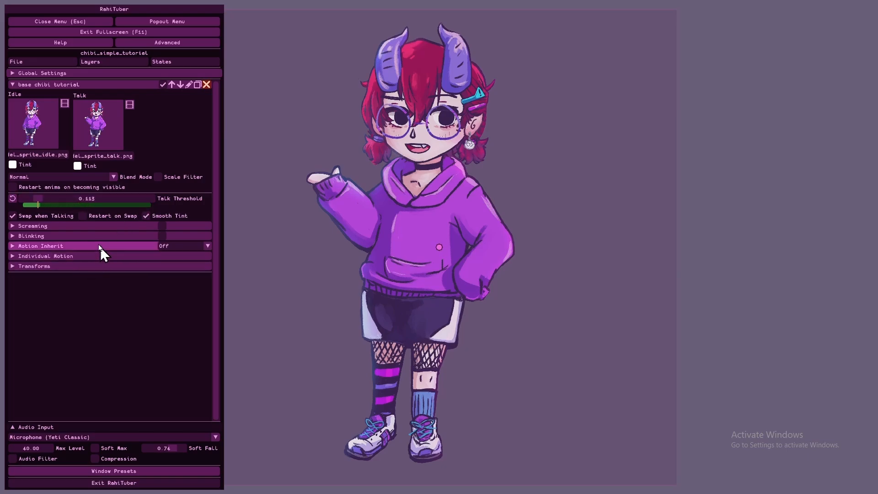
pyautogui.click(98, 227)
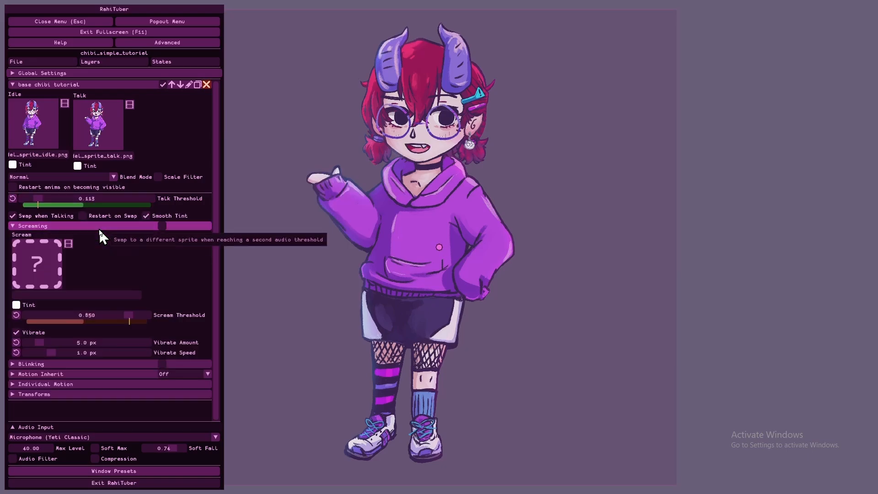
pyautogui.click(162, 226)
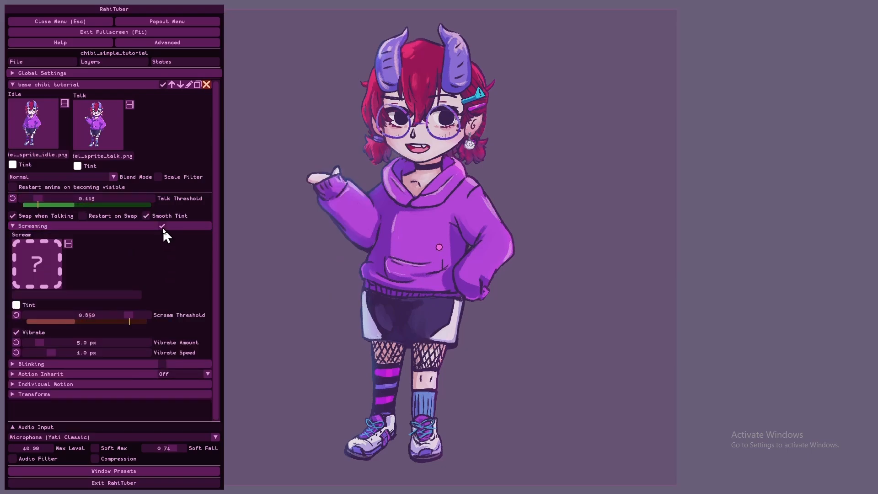
pyautogui.click(161, 227)
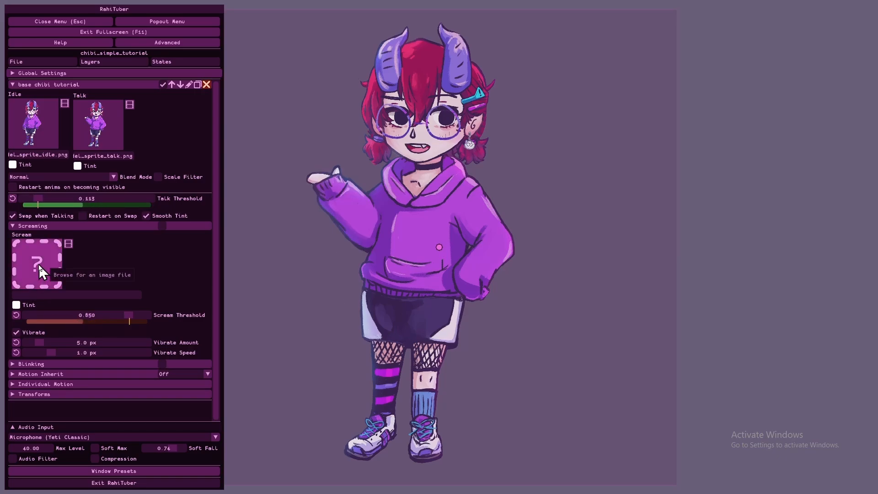
pyautogui.scroll(-1, 161, 293)
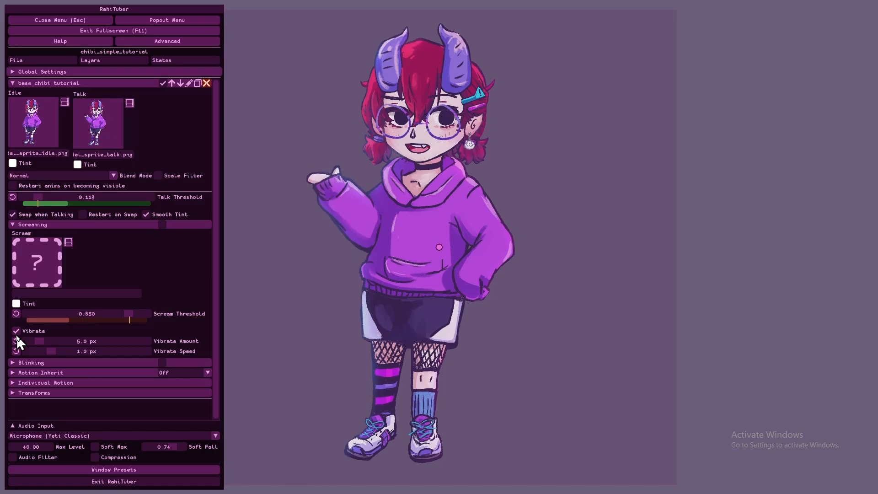
pyautogui.click(161, 224)
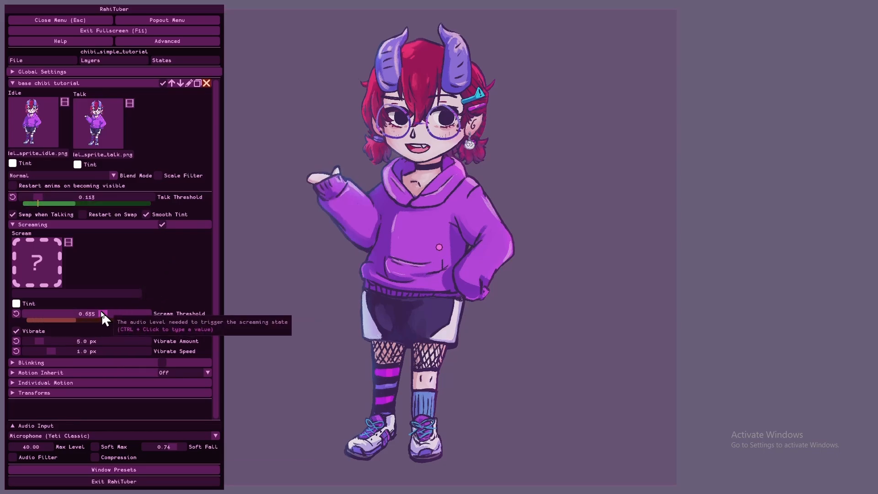
pyautogui.moveTo(100, 314); pyautogui.dragTo(78, 314)
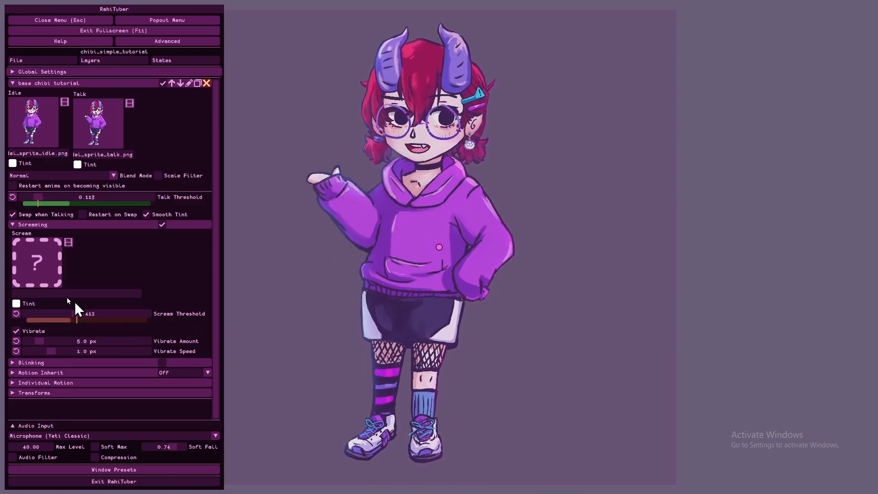
# Import chibi_model_sprite_talk.png as the layer's Scream sprite
pyautogui.click(47, 264)
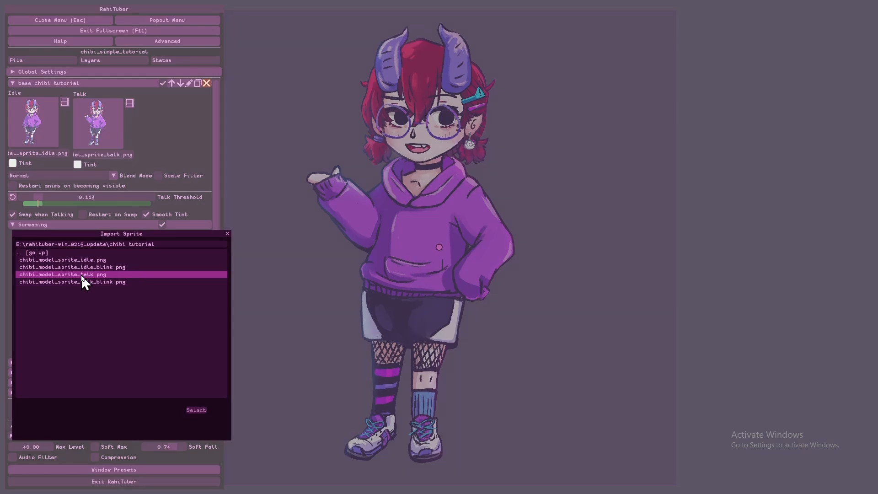
pyautogui.click(81, 274)
pyautogui.click(193, 411)
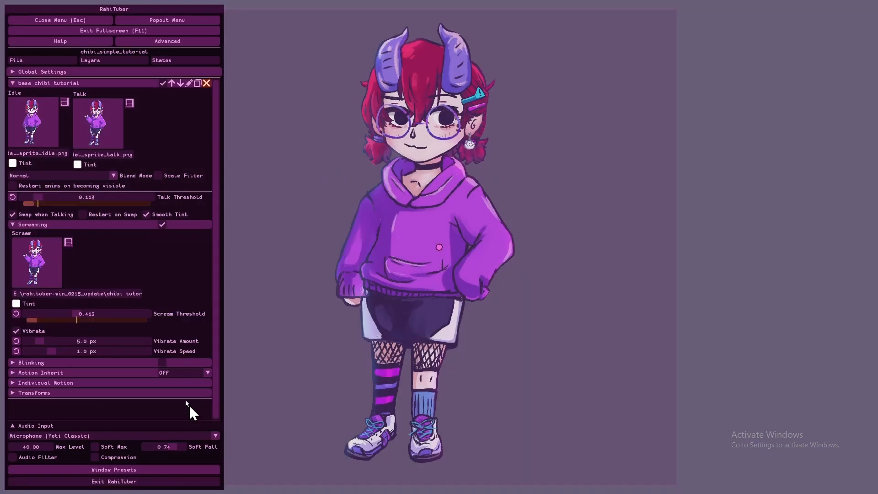
pyautogui.click(77, 312)
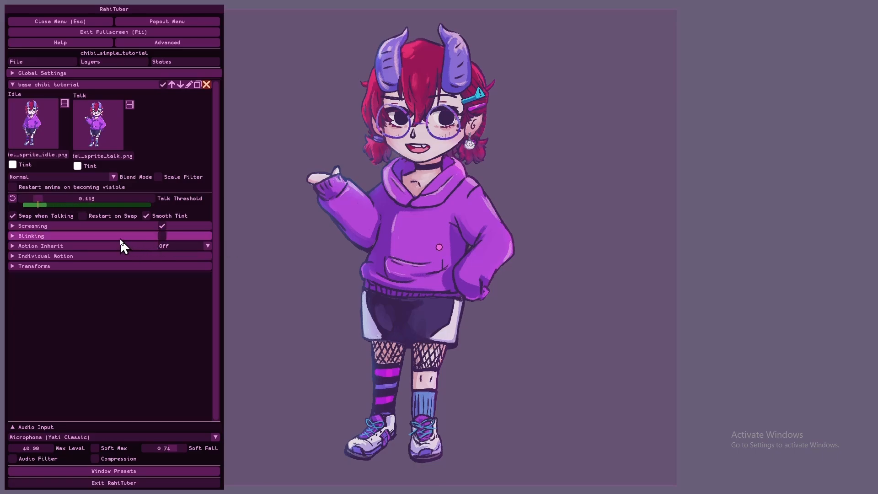
# Enable Blinking for the base chibi tutorial layer and import chibi_model_sprite_idle_blink.png as its Blink sprite
pyautogui.click(161, 237)
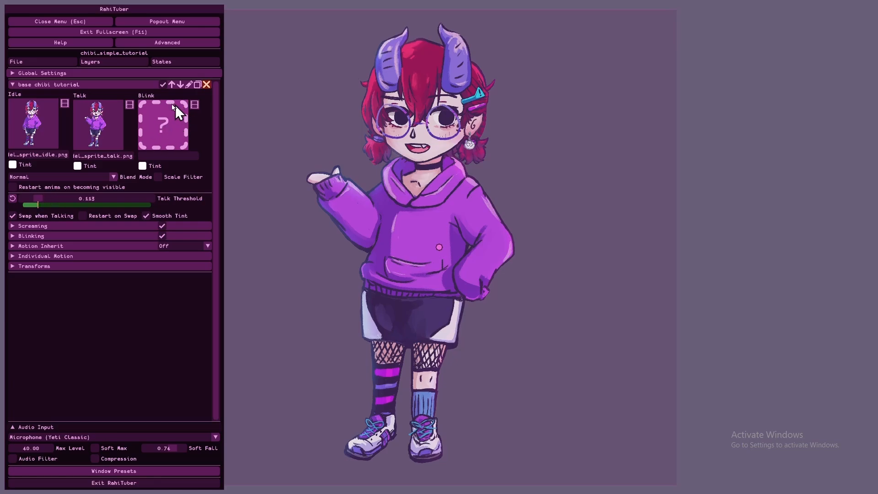
pyautogui.click(166, 127)
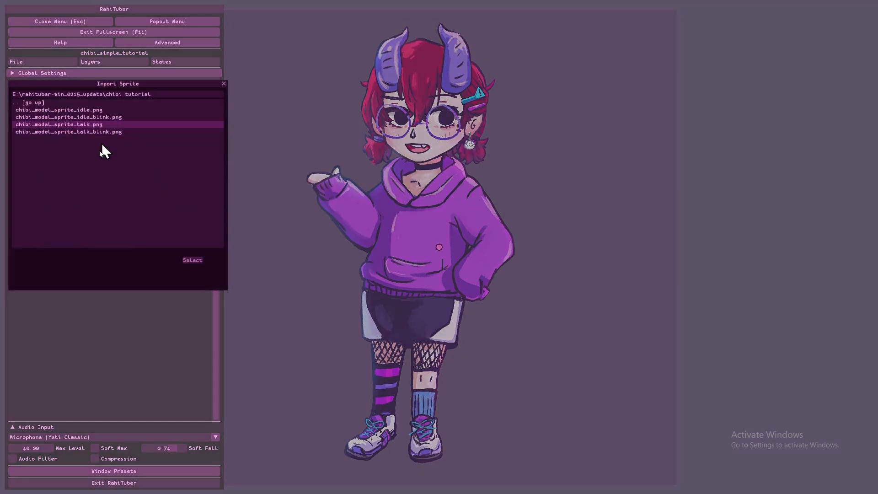
pyautogui.click(86, 118)
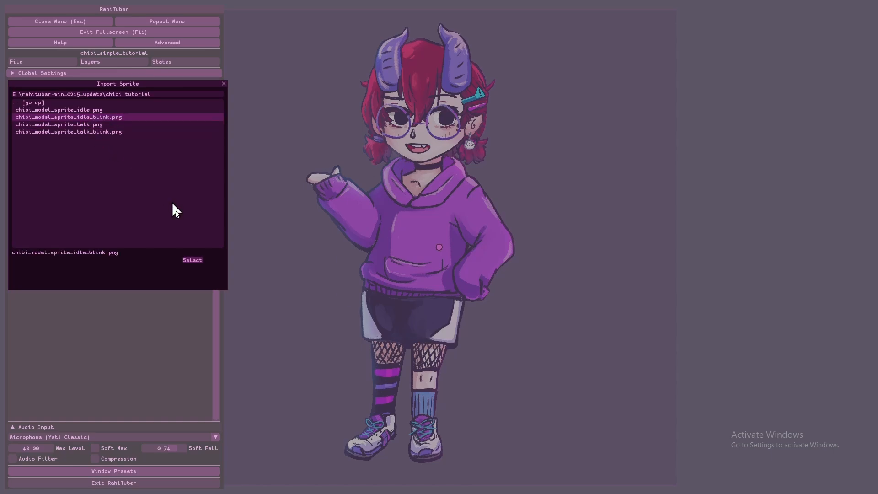
pyautogui.click(192, 261)
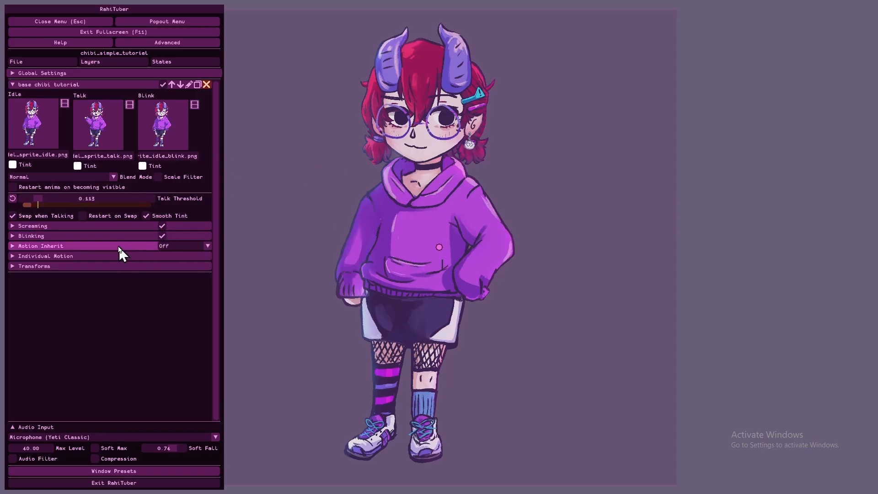
# Enable Blink While Talking and import chibi_model_sprite_talk_blink.png as the talking blink sprite
pyautogui.click(64, 237)
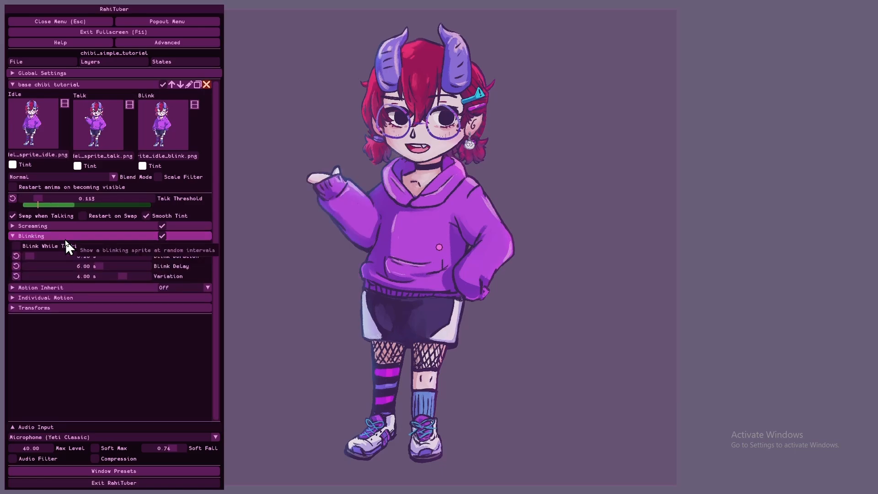
pyautogui.click(28, 246)
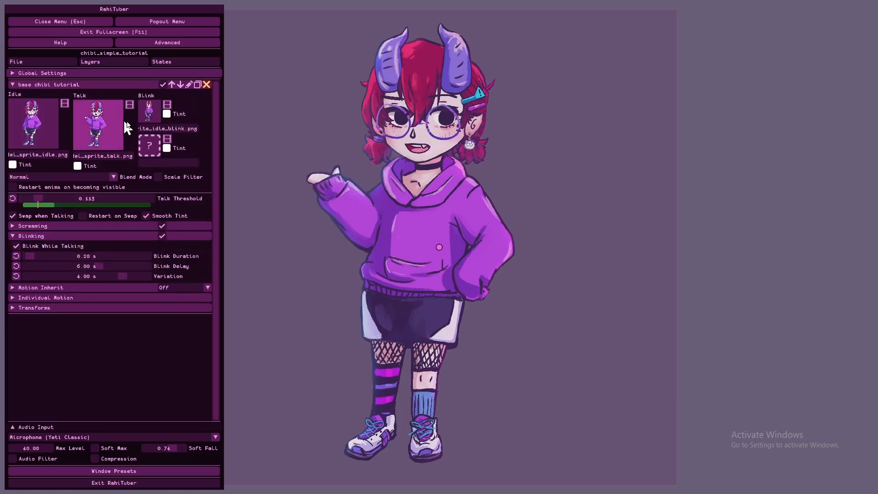
pyautogui.click(147, 148)
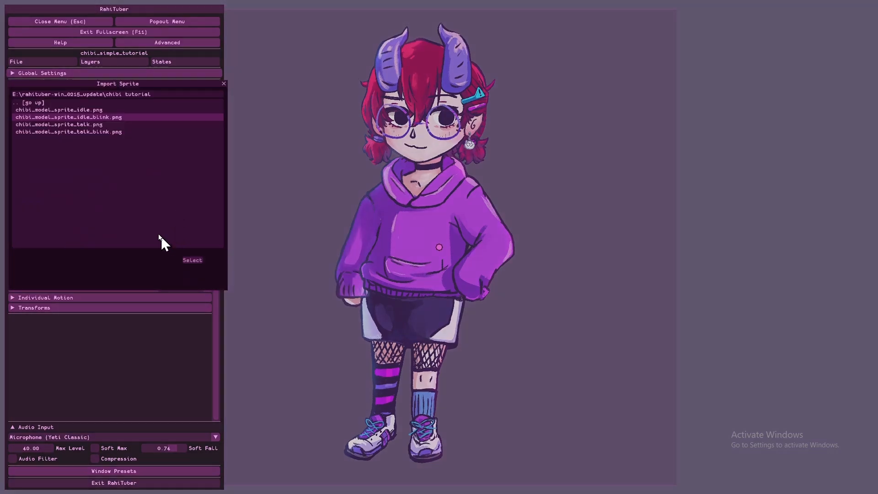
pyautogui.click(98, 133)
pyautogui.click(191, 261)
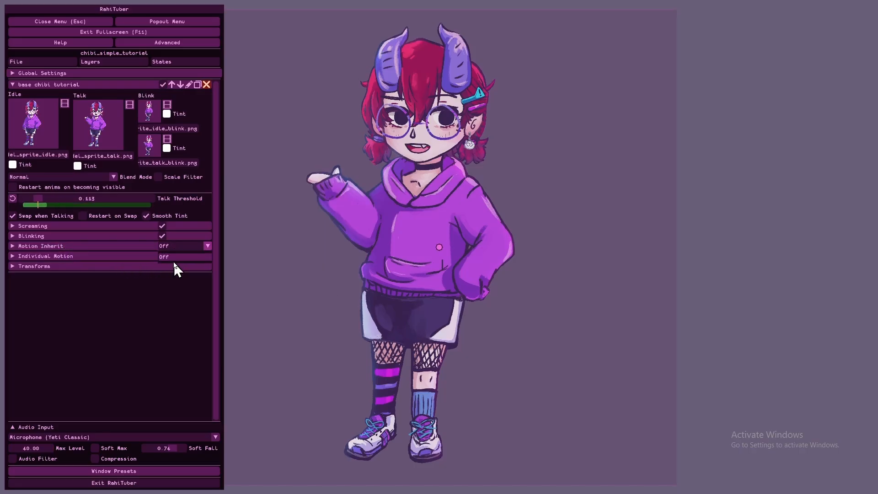
# Look through the layer's Motion Inherit and Individual Motion settings, leaving Motion Inherit off
pyautogui.click(117, 245)
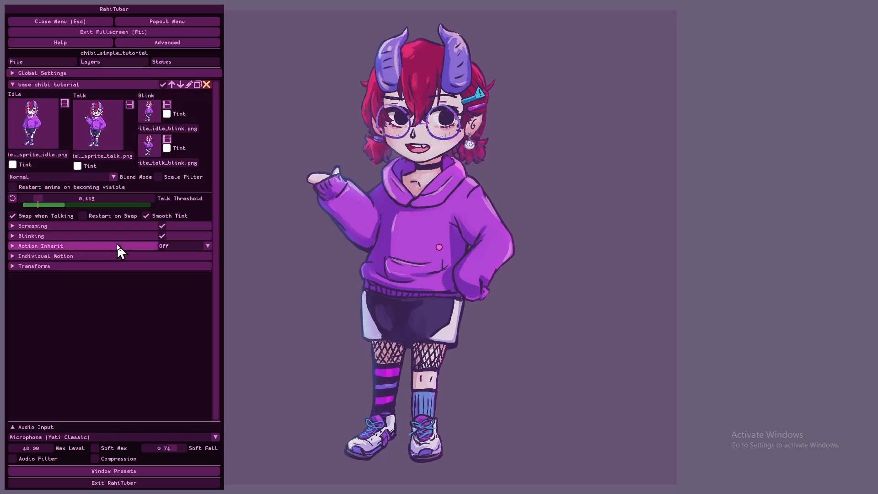
pyautogui.click(86, 246)
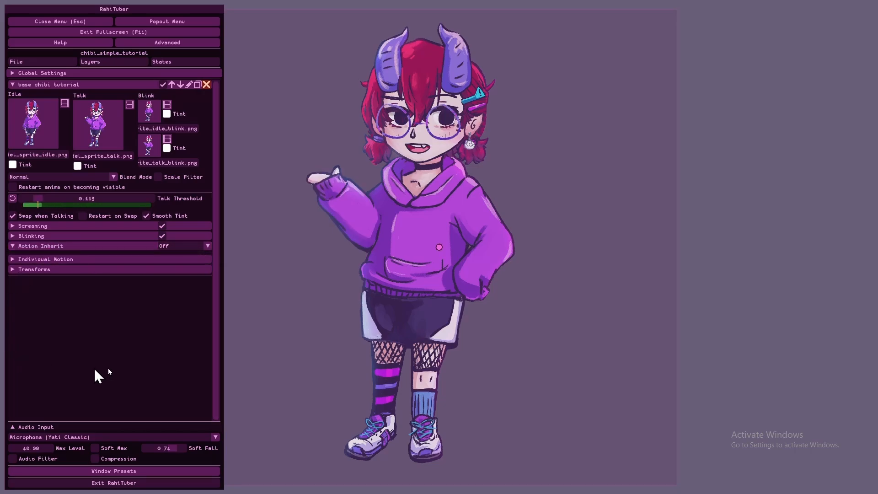
pyautogui.click(103, 247)
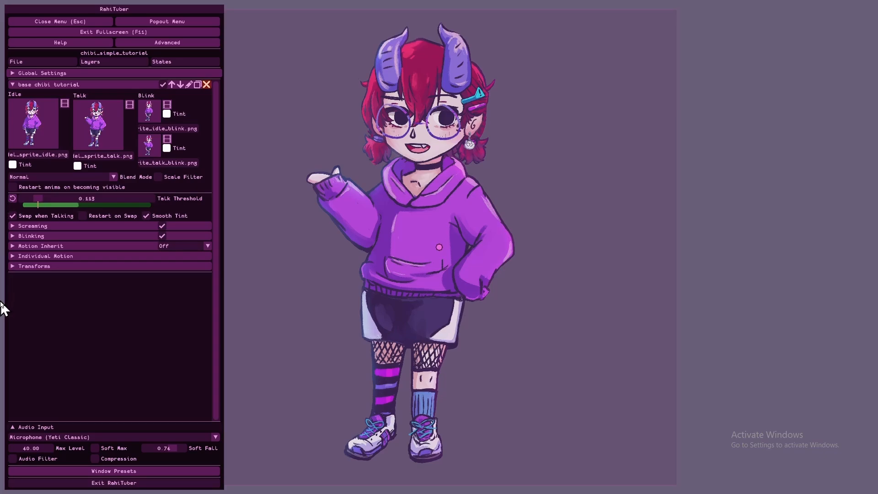
pyautogui.click(60, 257)
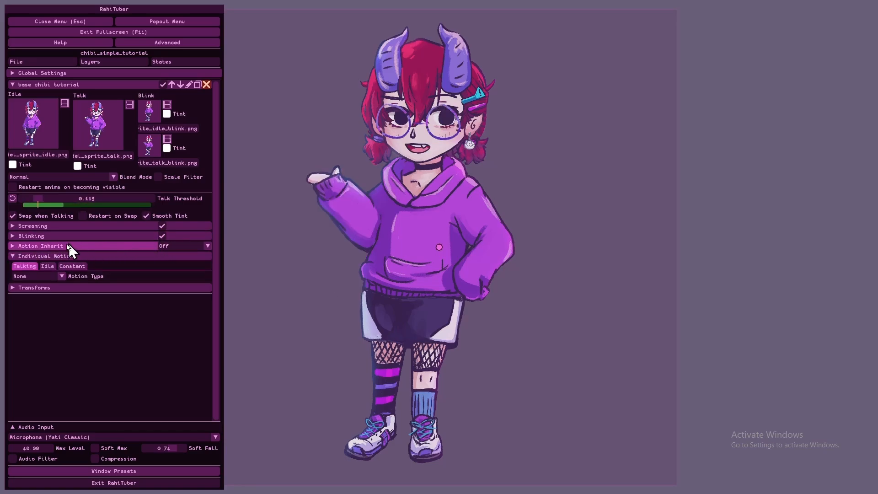
pyautogui.click(61, 256)
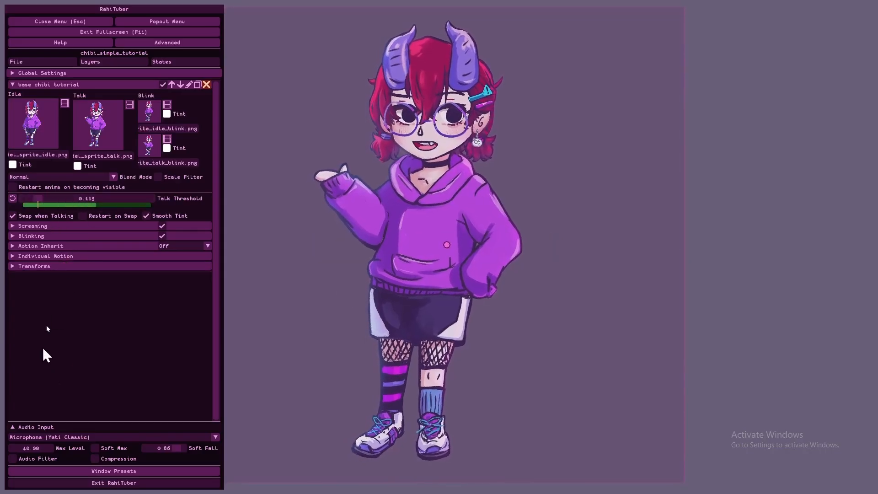
# Expand the layer's Transforms settings, try rotating it about 12 degrees, and reset the rotation
pyautogui.click(79, 265)
pyautogui.moveTo(94, 285); pyautogui.dragTo(105, 313)
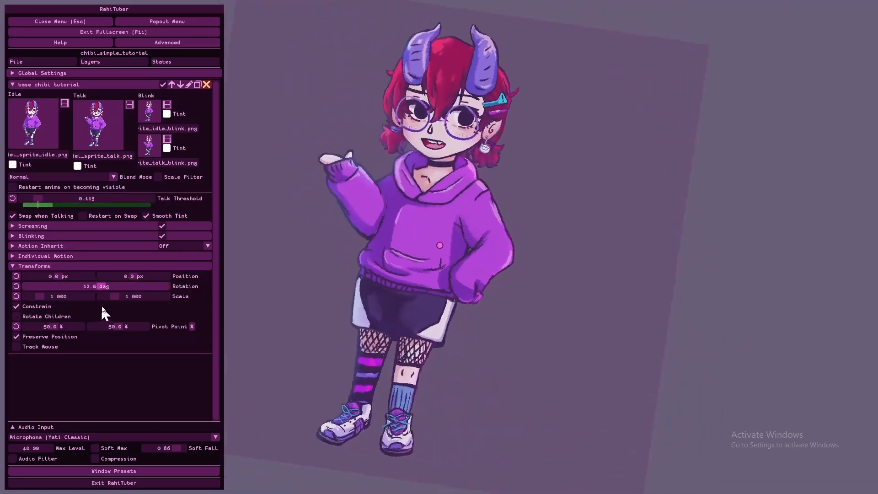
pyautogui.click(16, 285)
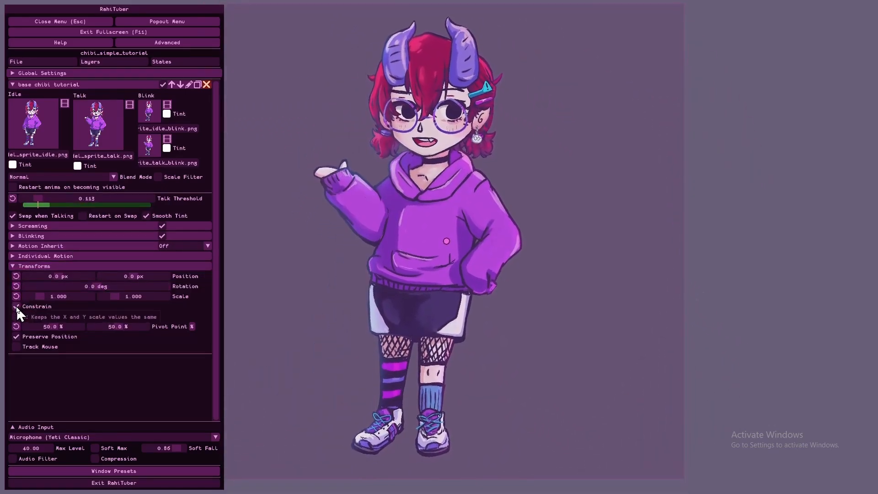
# Try stretching the layer's width with Constrain off, try a uniform scale of about 0.93 with it back on, and reset both scale changes
pyautogui.click(15, 306)
pyautogui.moveTo(43, 294); pyautogui.dragTo(62, 296)
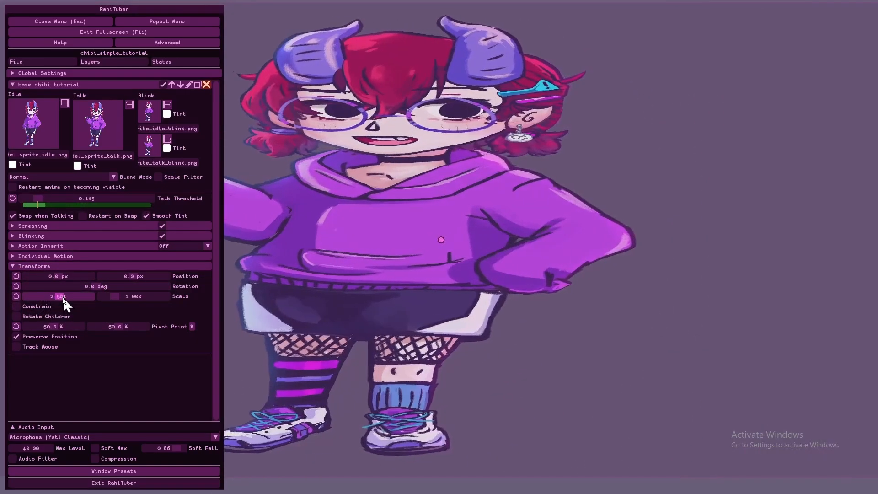
pyautogui.click(16, 296)
pyautogui.click(28, 306)
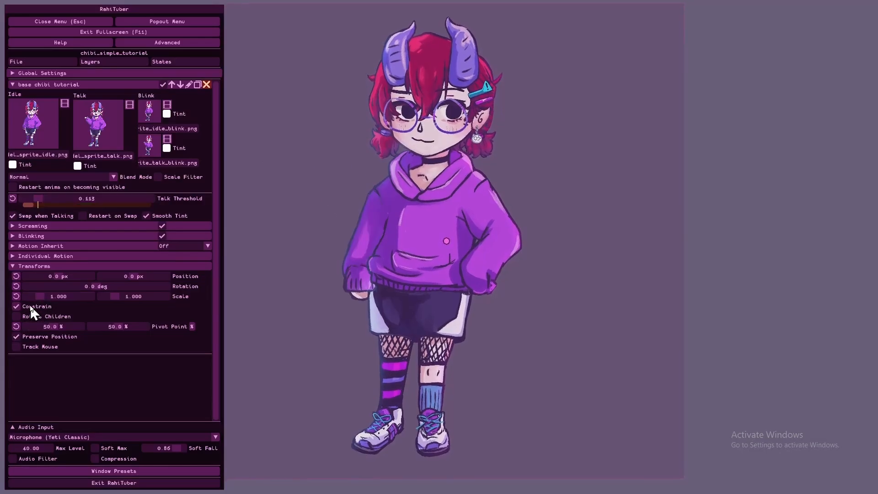
pyautogui.moveTo(40, 297)
pyautogui.mouseDown()
pyautogui.moveTo(51, 298)
pyautogui.moveTo(39, 300)
pyautogui.mouseUp()
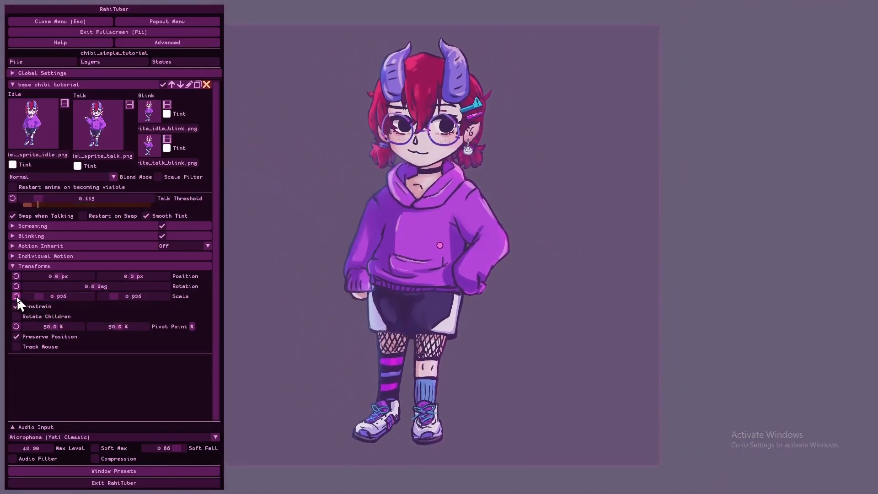
pyautogui.click(16, 296)
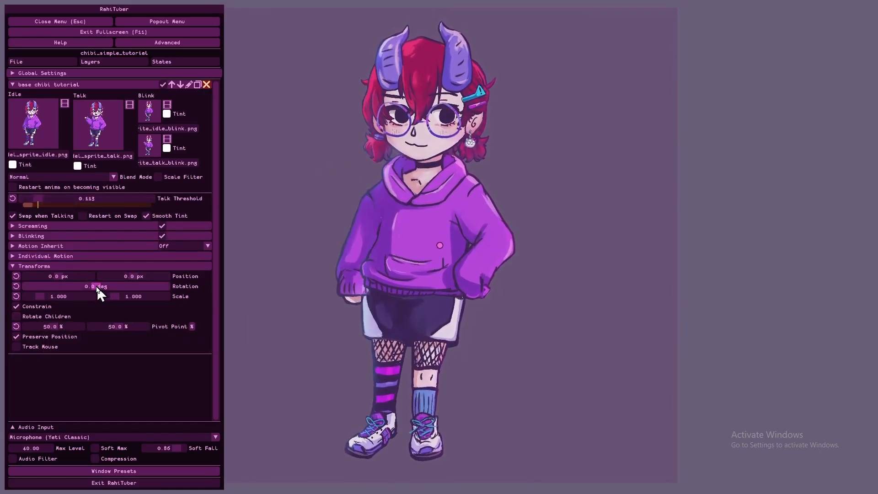
# Try rotating the layer to about -25 degrees around its centre pivot point and reset the rotation
pyautogui.moveTo(96, 288); pyautogui.dragTo(90, 297)
pyautogui.moveTo(110, 290); pyautogui.dragTo(98, 297)
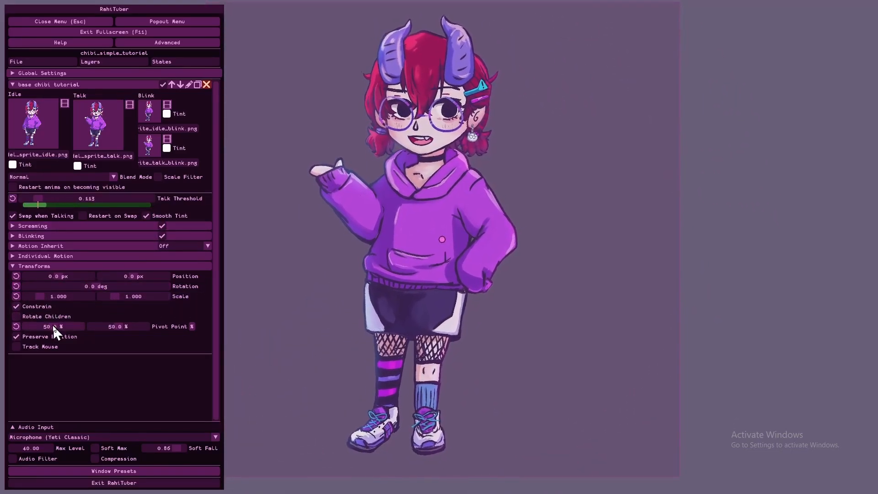
pyautogui.moveTo(48, 324)
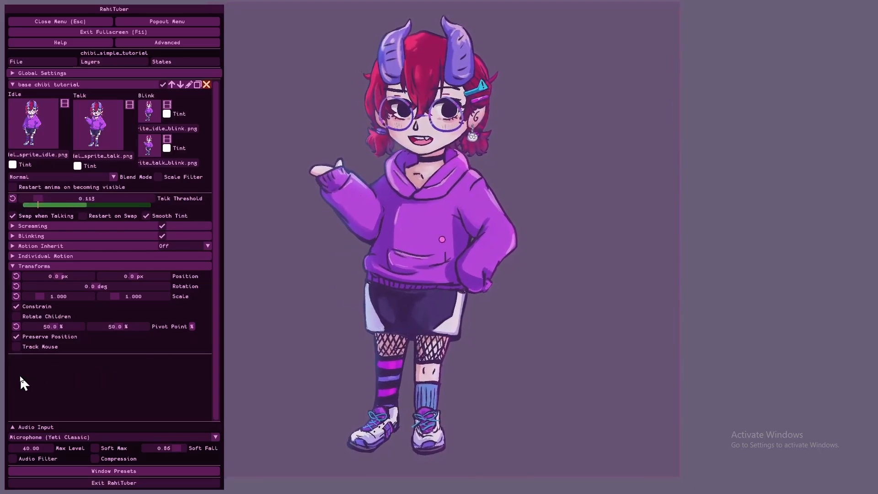
pyautogui.moveTo(93, 286)
pyautogui.mouseDown()
pyautogui.moveTo(69, 292)
pyautogui.moveTo(110, 292)
pyautogui.moveTo(85, 301)
pyautogui.mouseUp()
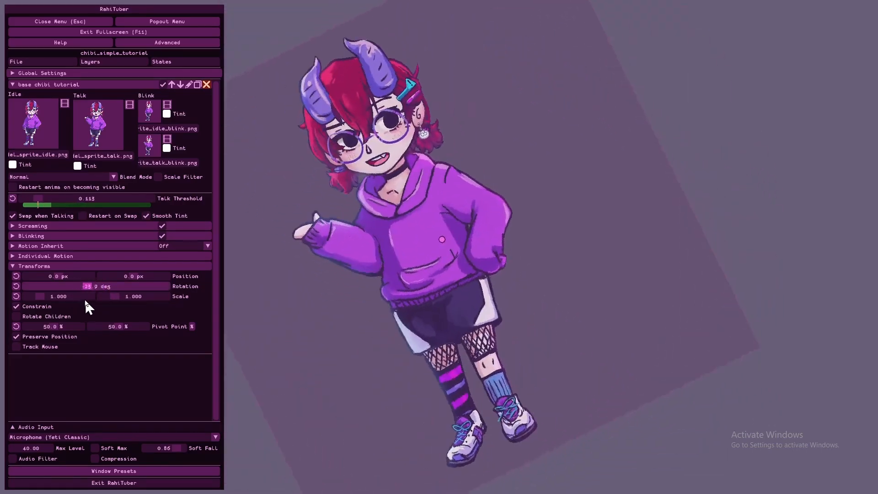
pyautogui.click(17, 286)
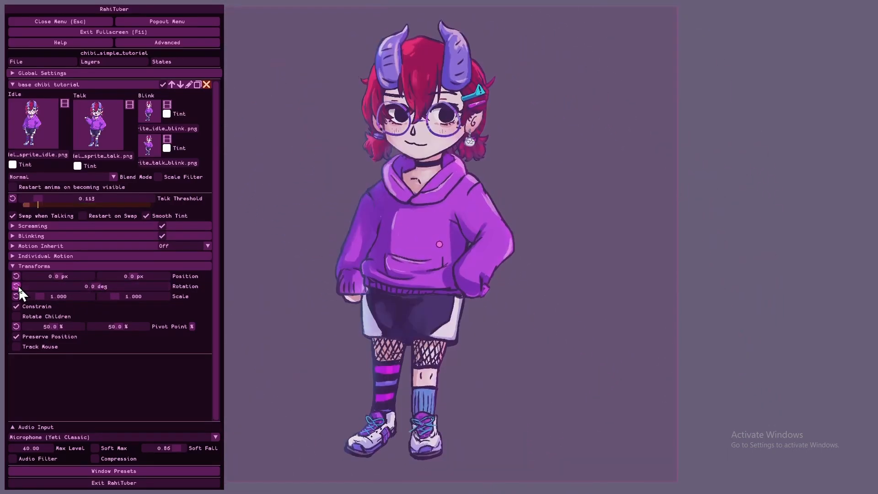
# Set the pivot point in pixels to about 1368, 26 px above the head, and try rotating the layer about -13 degrees, resetting the rotation
pyautogui.click(191, 327)
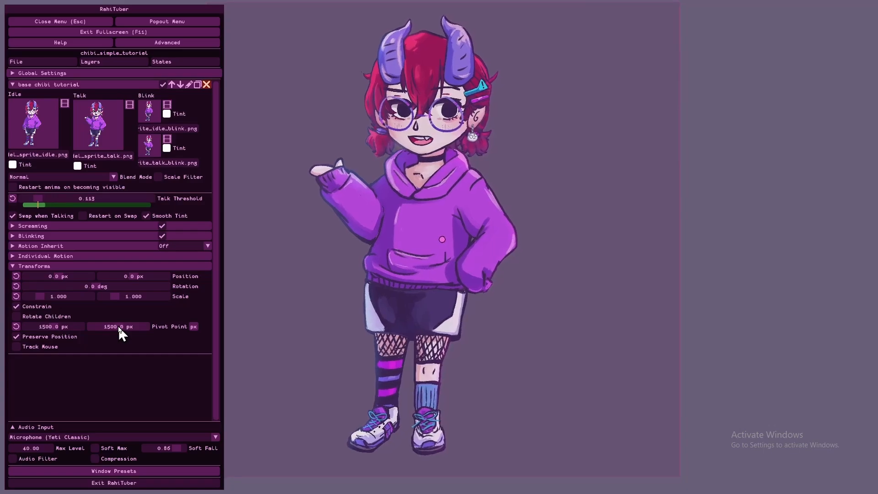
pyautogui.moveTo(119, 327); pyautogui.dragTo(95, 330)
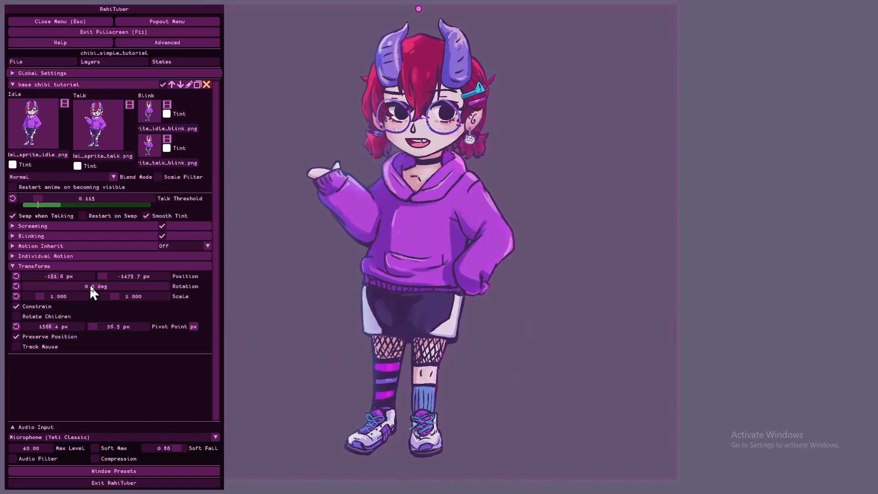
pyautogui.moveTo(91, 285); pyautogui.dragTo(86, 328)
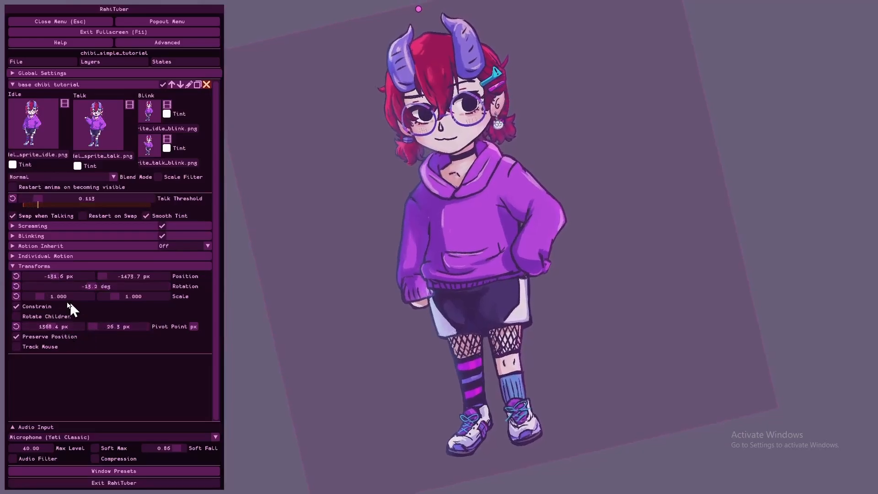
pyautogui.click(16, 287)
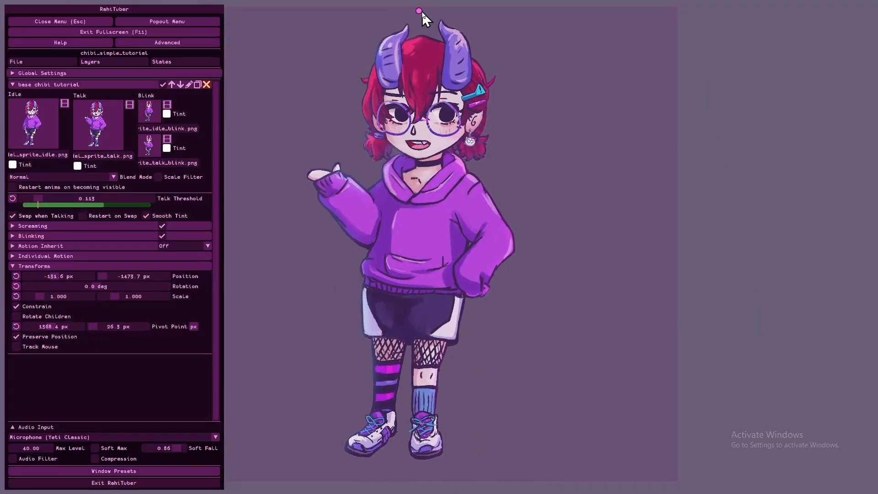
# Lower the pivot point to about 395 px vertically on the head, try rotating the layer about 25 degrees, and reset the rotation
pyautogui.click(99, 327)
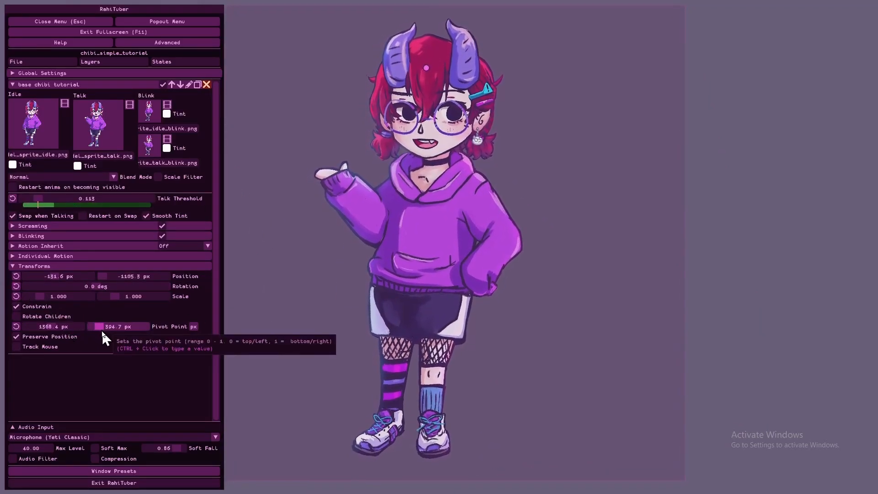
pyautogui.moveTo(95, 287); pyautogui.dragTo(105, 302)
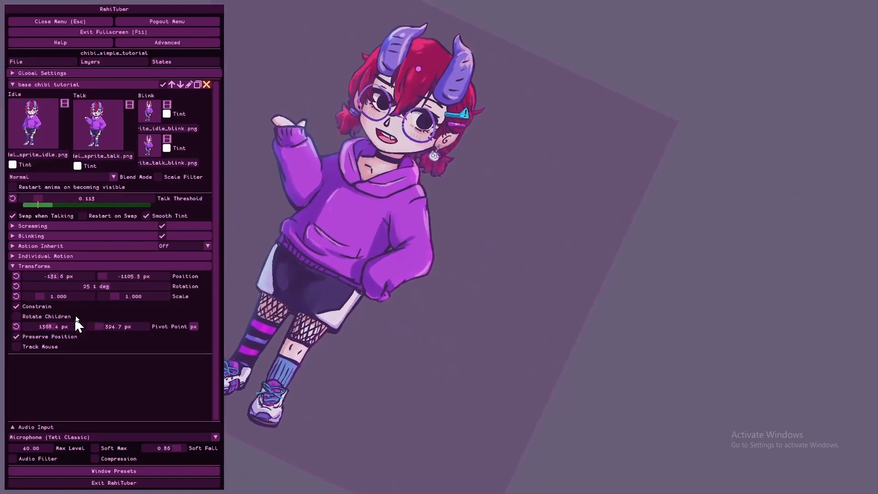
pyautogui.press('Escape')
pyautogui.press('Escape')
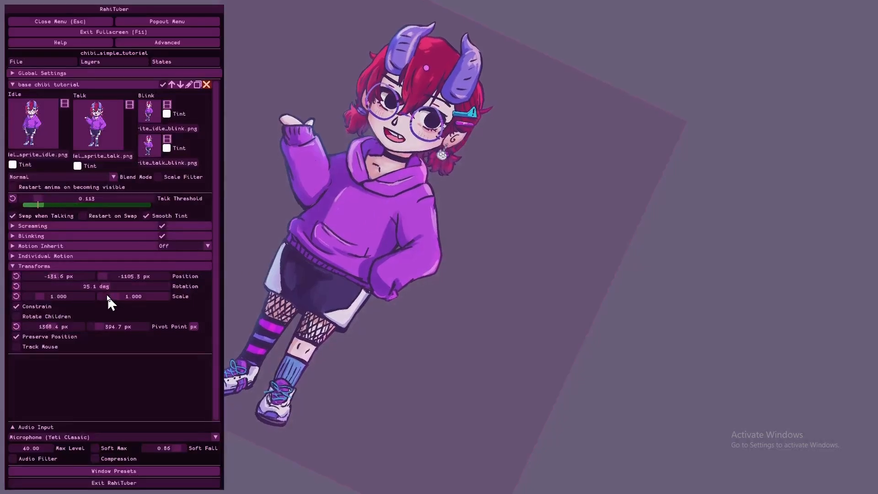
pyautogui.click(16, 286)
# Move the pivot point down to the feet at about 2710 px vertically, try rotating the layer, and reset the rotation
pyautogui.moveTo(103, 327); pyautogui.dragTo(141, 326)
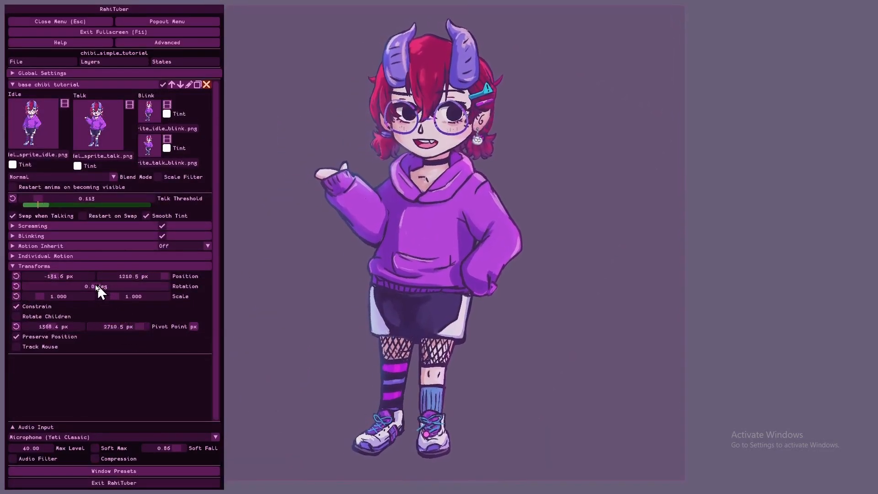
pyautogui.moveTo(97, 285)
pyautogui.mouseDown()
pyautogui.moveTo(110, 288)
pyautogui.moveTo(79, 295)
pyautogui.moveTo(106, 297)
pyautogui.moveTo(92, 298)
pyautogui.mouseUp()
pyautogui.click(16, 287)
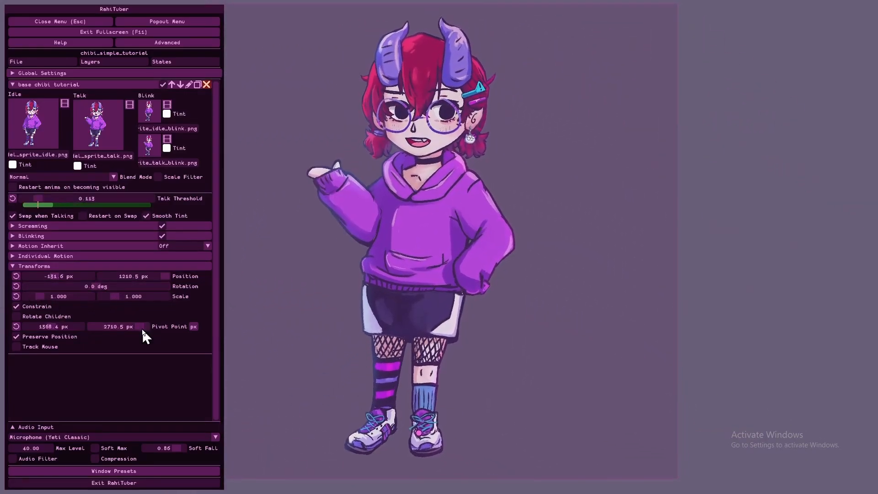
# Try the pivot point on the head, and move it to the lower hoodie at about 1342, 1737 px
pyautogui.moveTo(141, 328); pyautogui.dragTo(100, 329)
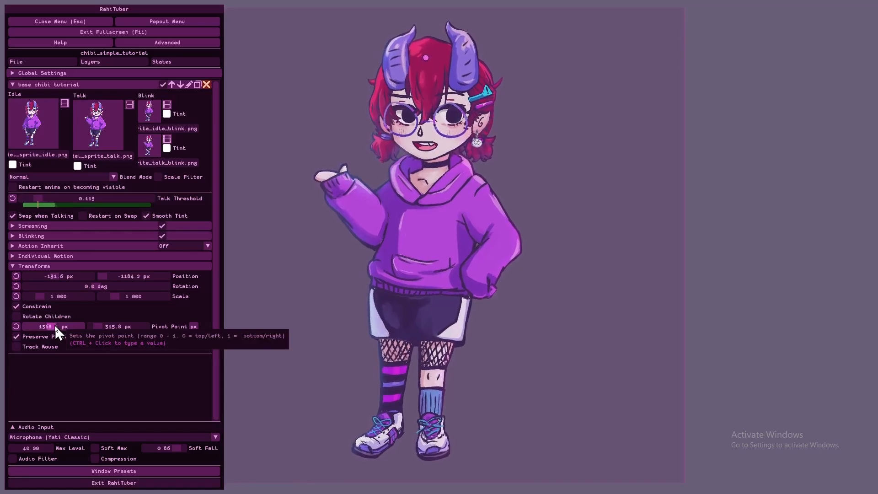
pyautogui.click(98, 327)
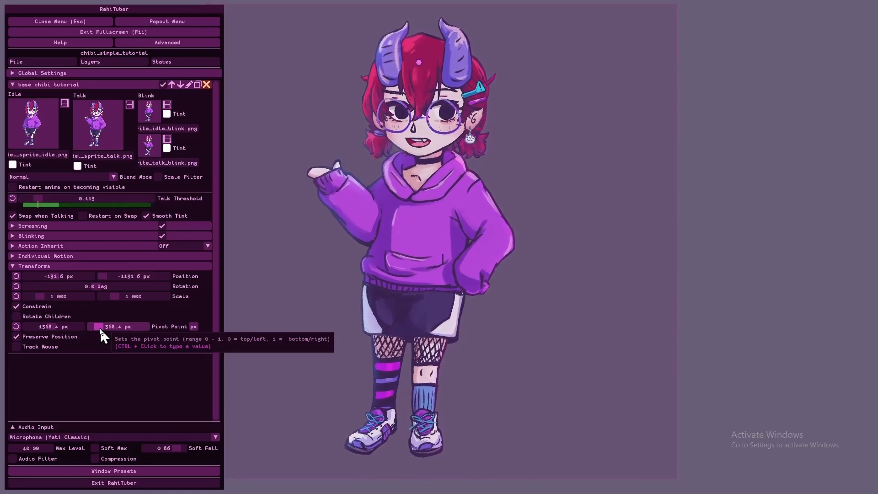
pyautogui.moveTo(99, 328); pyautogui.dragTo(125, 333)
pyautogui.moveTo(52, 327); pyautogui.dragTo(51, 327)
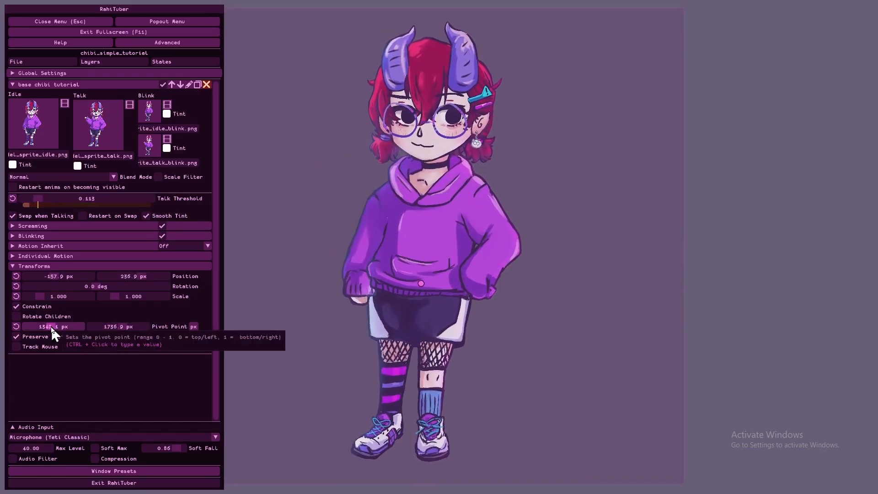
# Toggle the pivot units to percent and back to pixels, and set the vertical pivot to about 1368.5 px
pyautogui.click(194, 327)
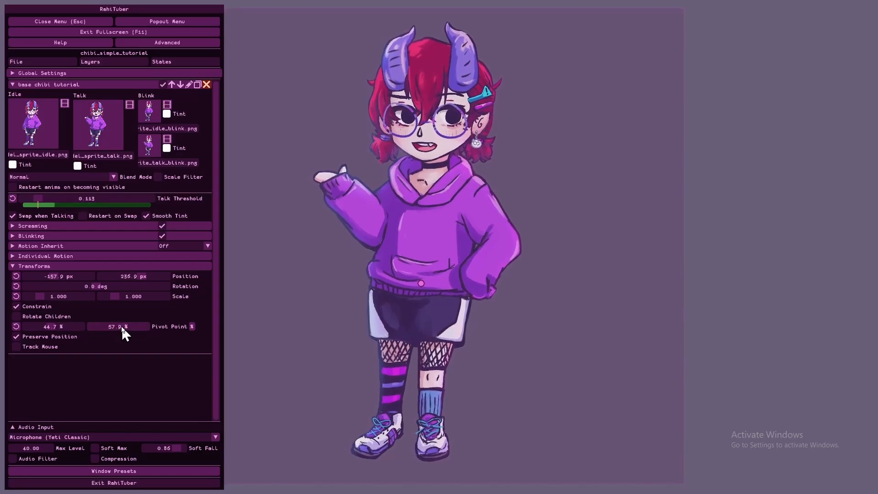
pyautogui.click(192, 327)
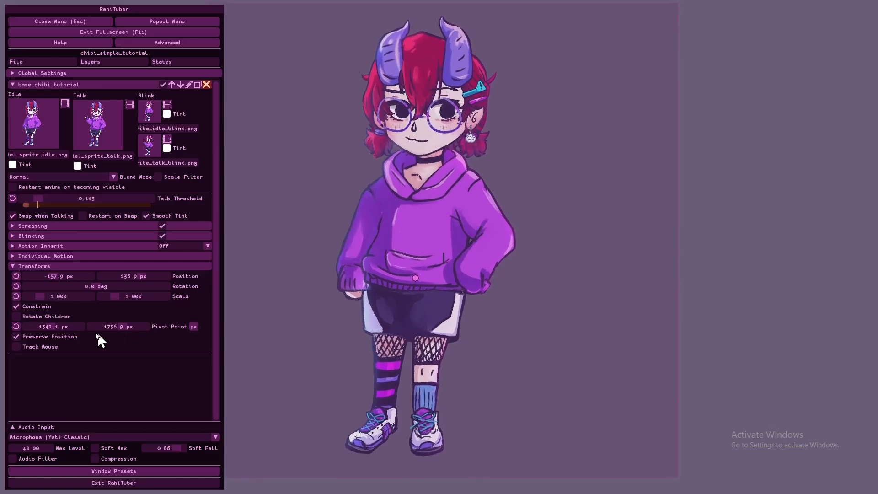
pyautogui.moveTo(124, 327); pyautogui.dragTo(118, 328)
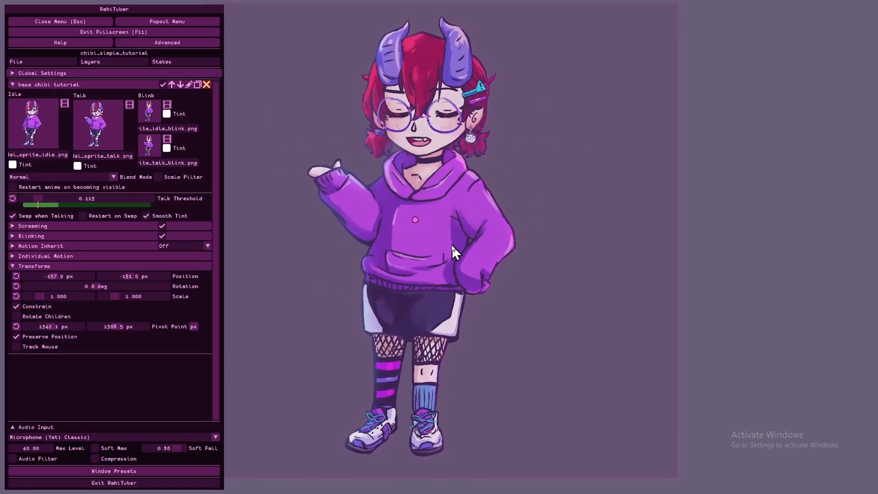
pyautogui.click(125, 327)
pyautogui.hotkey('ctrl', 'a')
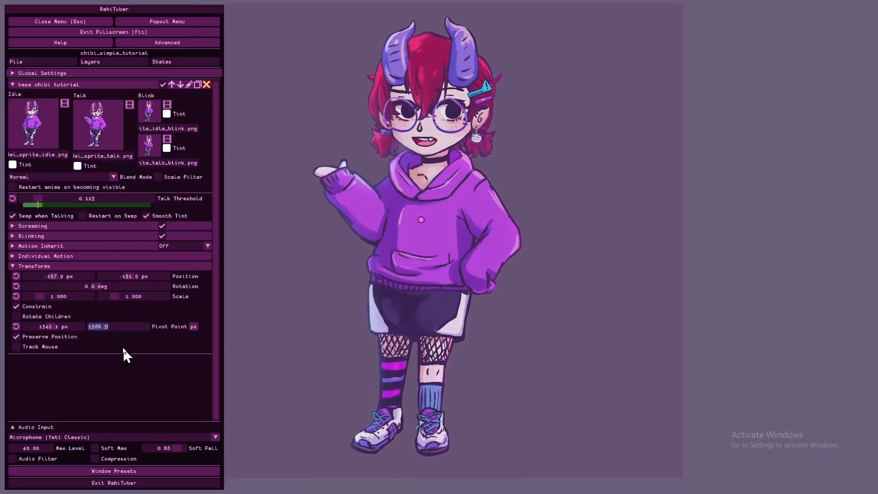
pyautogui.click(122, 341)
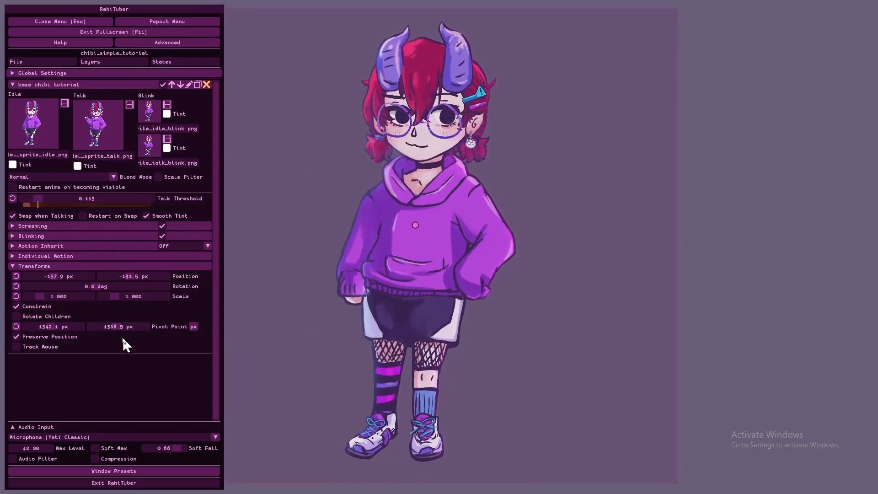
# Enable Track Mouse, try a horizontal Neutral position of 1400 px, reset the position, and turn Track Mouse off
pyautogui.click(40, 348)
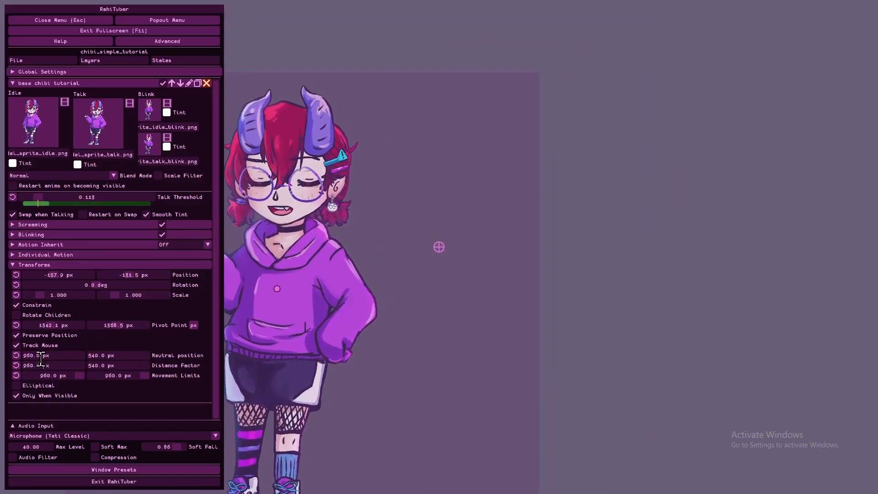
pyautogui.moveTo(33, 357); pyautogui.dragTo(20, 364)
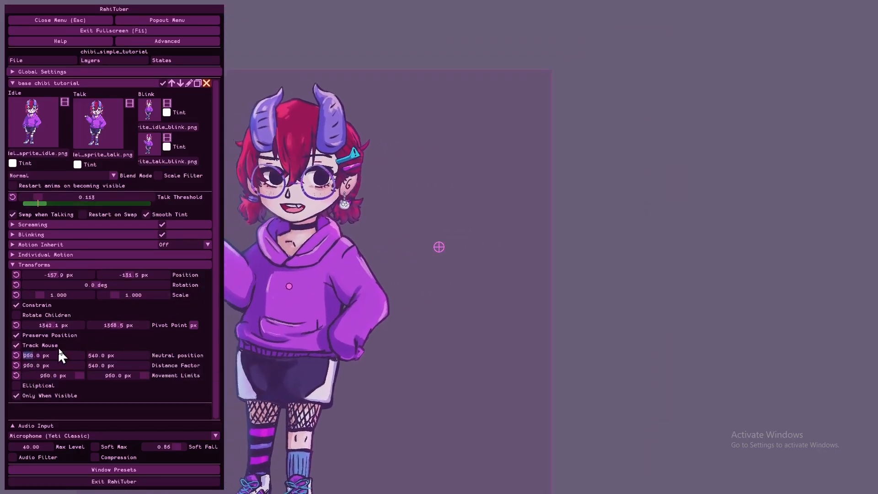
pyautogui.write('1400')
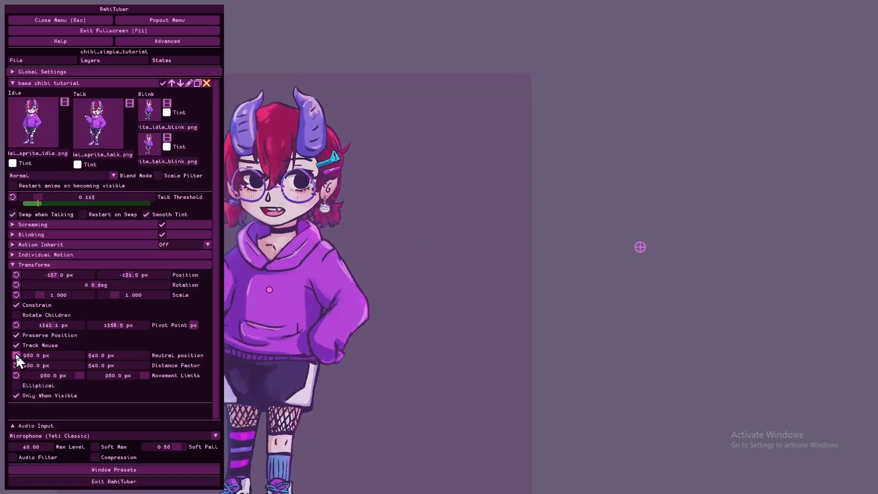
pyautogui.click(16, 346)
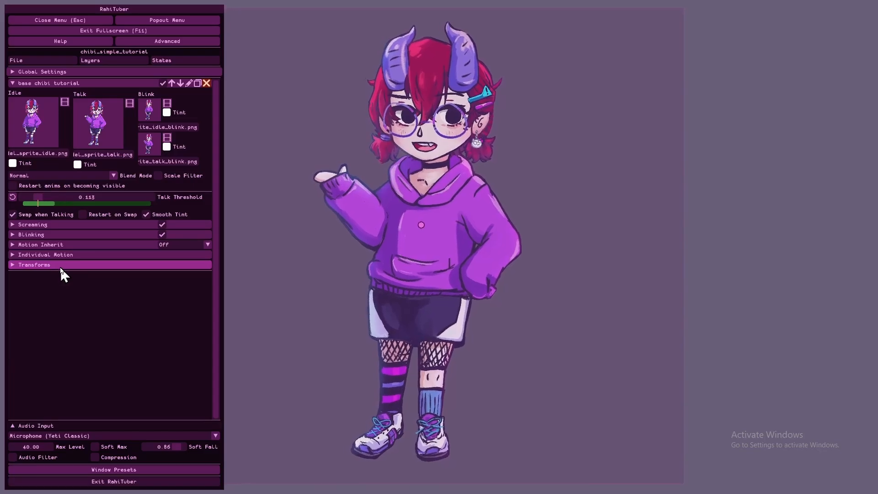
# Turn on Track Mouse for the layer, reset its Movement Limits to 50 px, and try adjusting the horizontal limit
pyautogui.click(32, 345)
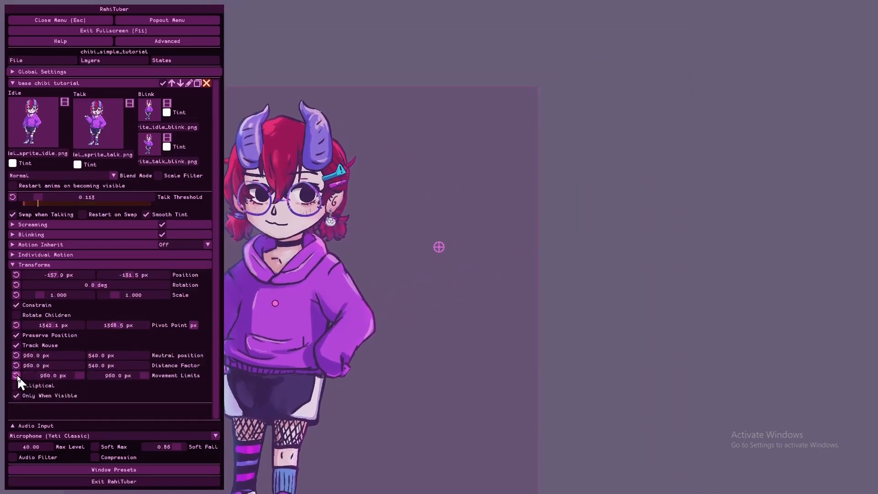
pyautogui.click(17, 376)
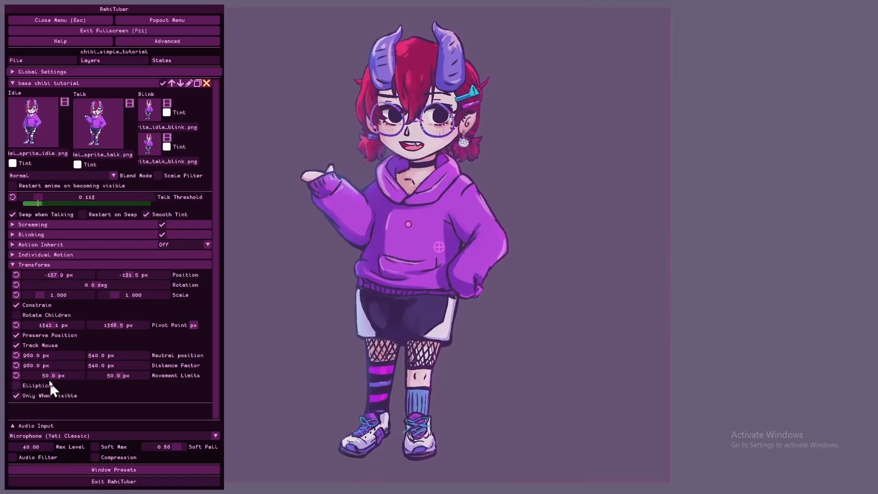
pyautogui.moveTo(63, 374); pyautogui.dragTo(201, 384)
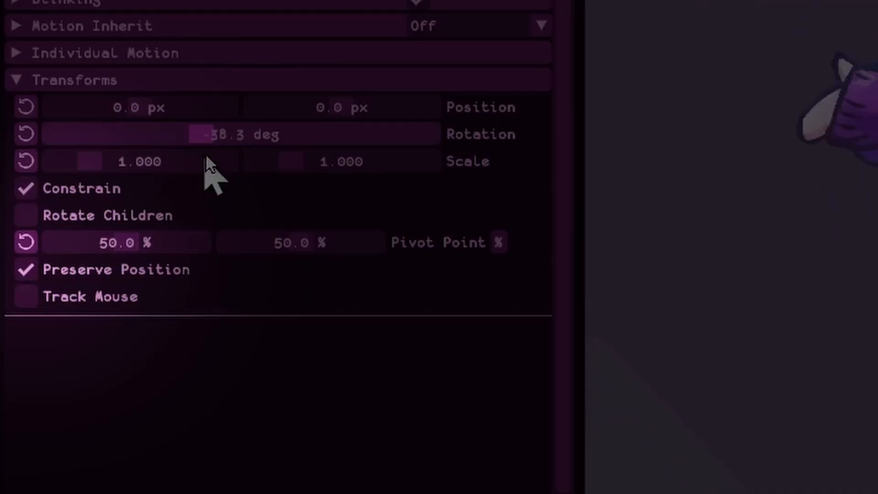
# Try rotating the layer about -38 degrees, and place the pivot point in pixels above the head at about 1368, 26 px
pyautogui.moveTo(83, 301); pyautogui.dragTo(118, 301)
pyautogui.moveTo(291, 157); pyautogui.dragTo(211, 173)
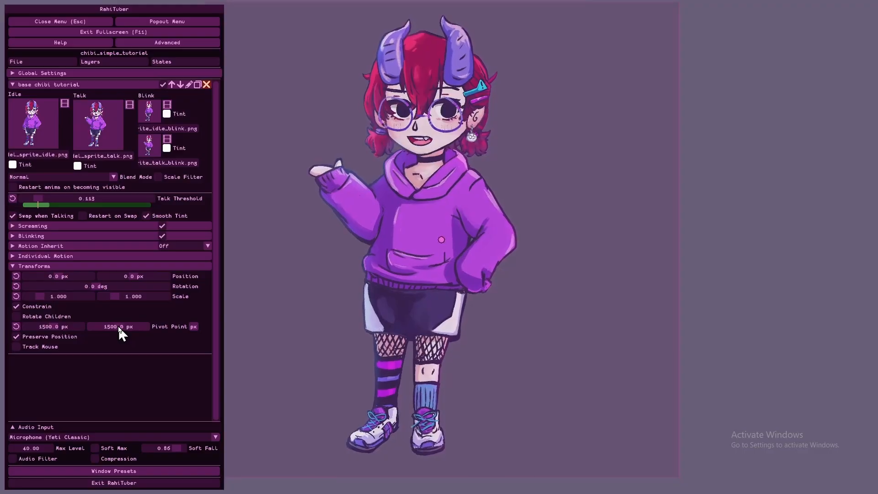
pyautogui.moveTo(298, 238); pyautogui.dragTo(293, 239)
pyautogui.moveTo(115, 326); pyautogui.dragTo(51, 325)
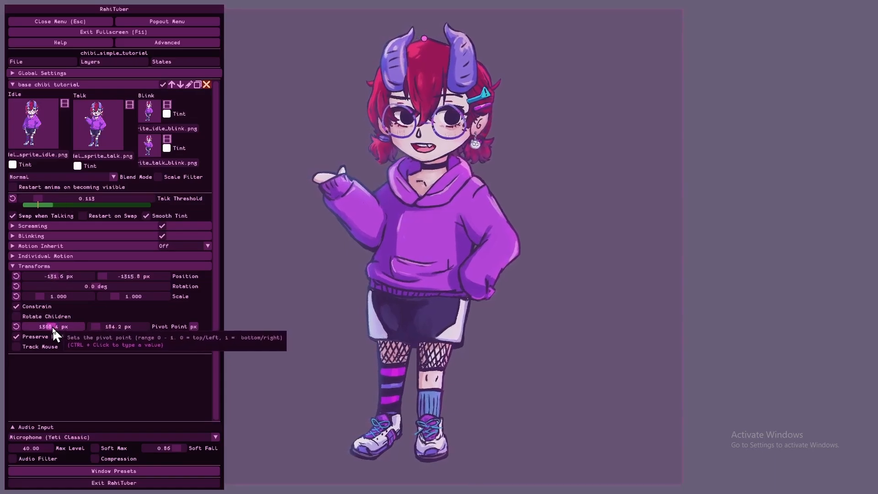
pyautogui.moveTo(106, 329)
pyautogui.mouseDown()
pyautogui.moveTo(63, 328)
pyautogui.moveTo(93, 326)
pyautogui.mouseUp()
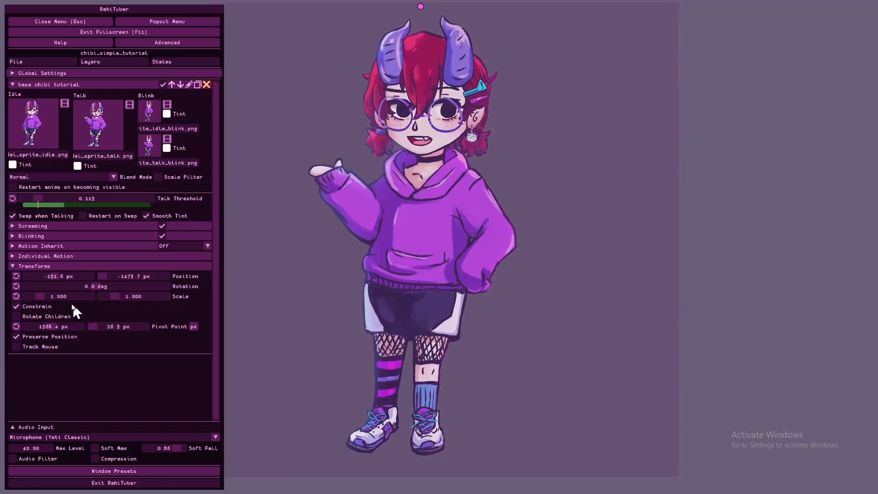
# Try rotating the layer about -13 degrees around the pivot, reset the rotation, and move the pivot point down to the torso
pyautogui.moveTo(93, 286); pyautogui.dragTo(85, 318)
pyautogui.moveTo(109, 315); pyautogui.dragTo(87, 337)
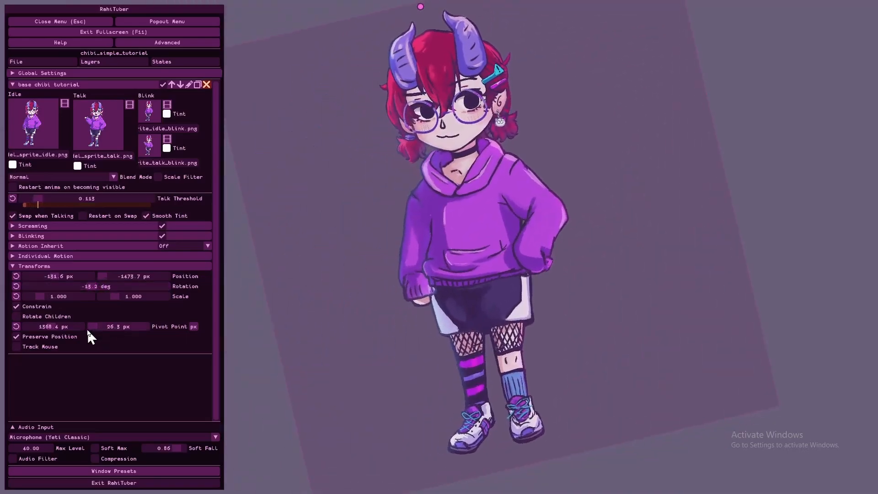
pyautogui.click(17, 288)
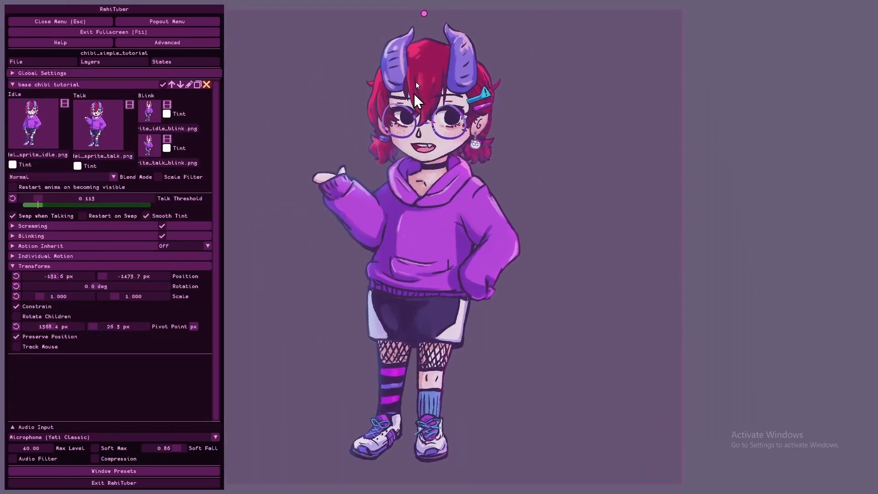
pyautogui.moveTo(97, 328); pyautogui.dragTo(102, 330)
pyautogui.moveTo(93, 288)
pyautogui.mouseDown()
pyautogui.moveTo(77, 290)
pyautogui.moveTo(121, 298)
pyautogui.moveTo(98, 299)
pyautogui.mouseUp()
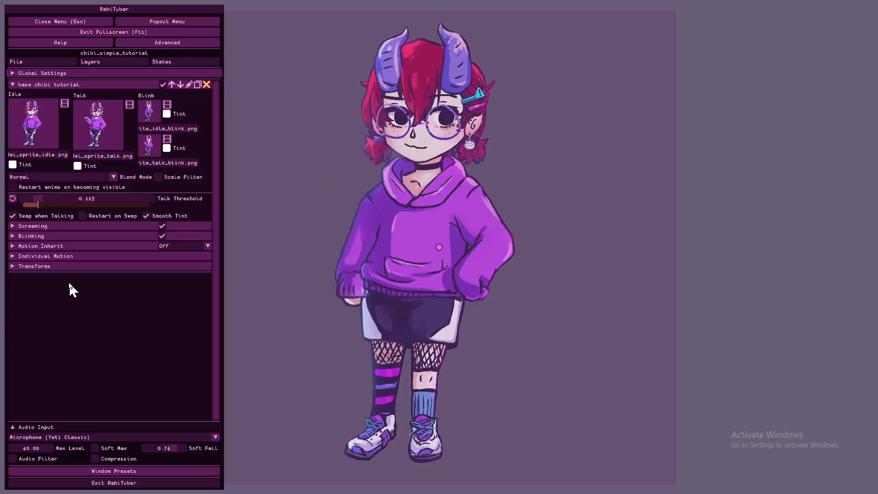
# Expand Individual Motion and review its Talking, Idle and Constant settings, ending on Talking
pyautogui.click(73, 256)
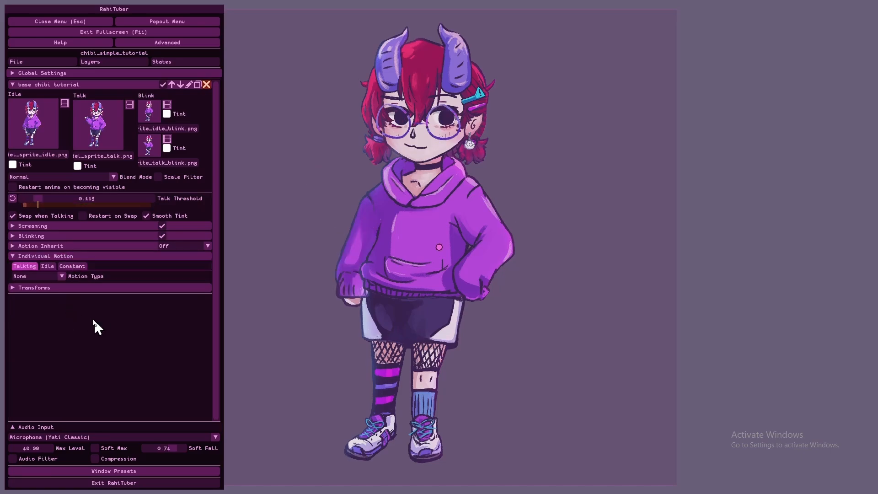
pyautogui.click(47, 266)
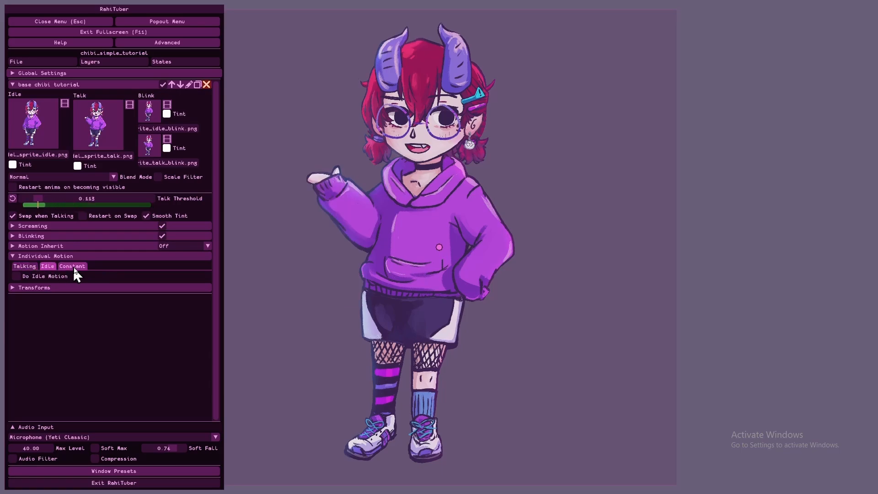
pyautogui.click(73, 266)
pyautogui.click(24, 265)
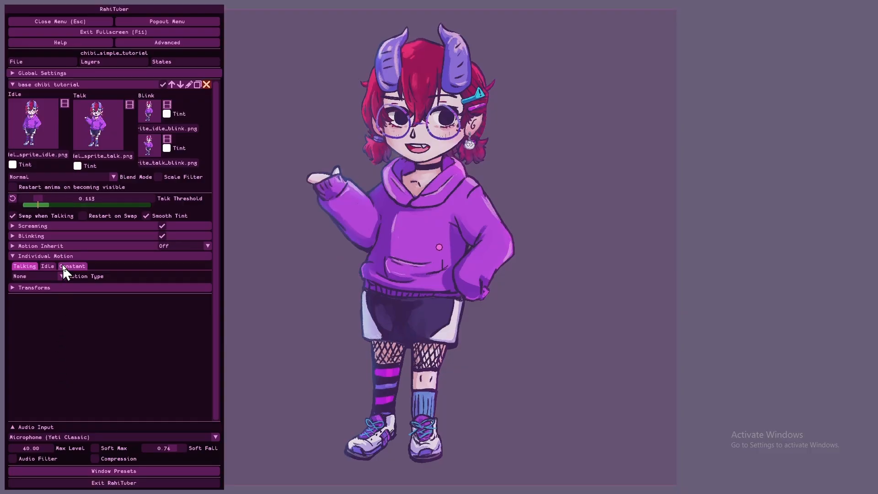
# Try the Loudness motion type for talking, and switch it to Regular
pyautogui.click(15, 255)
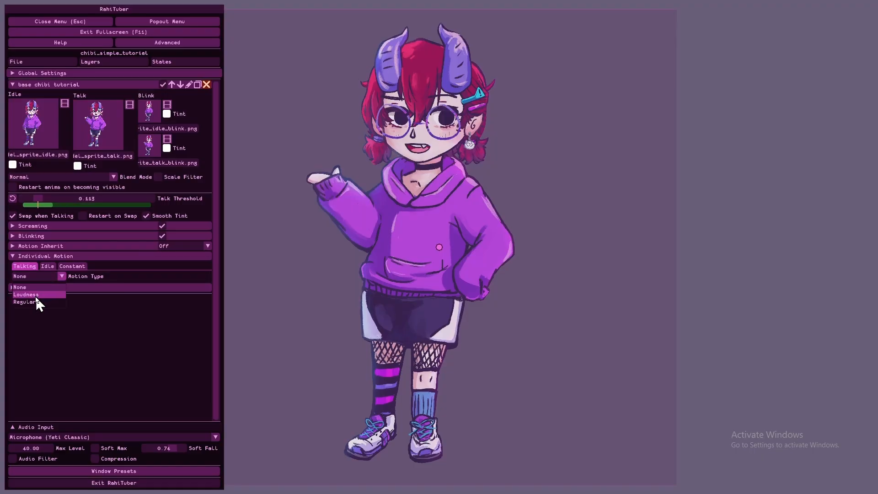
pyautogui.click(35, 294)
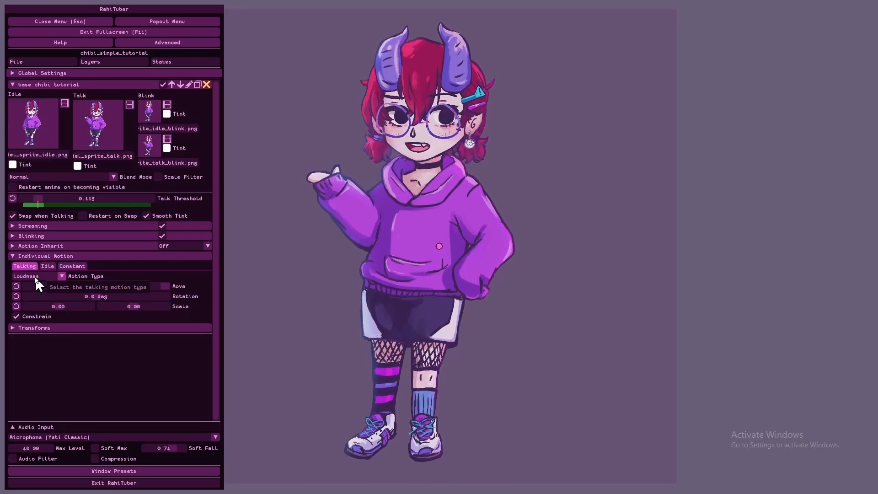
pyautogui.click(34, 275)
pyautogui.click(40, 303)
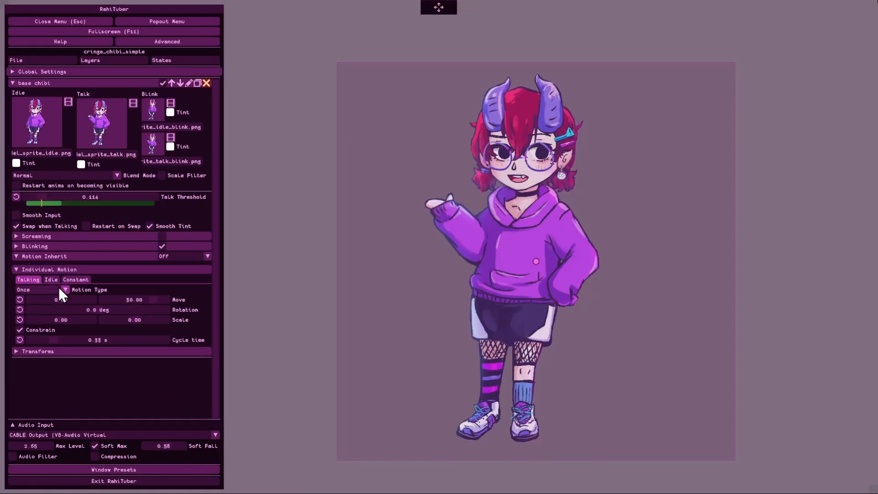
# In the cringe_chibi_simple setup, switch the talking motion from None back to Once and try a Talk Threshold of 0.100
pyautogui.click(58, 288)
pyautogui.click(51, 301)
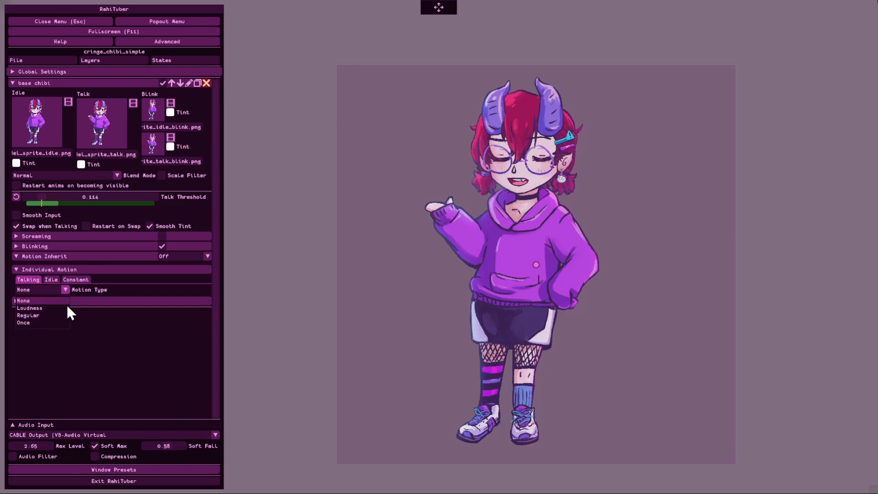
pyautogui.click(58, 290)
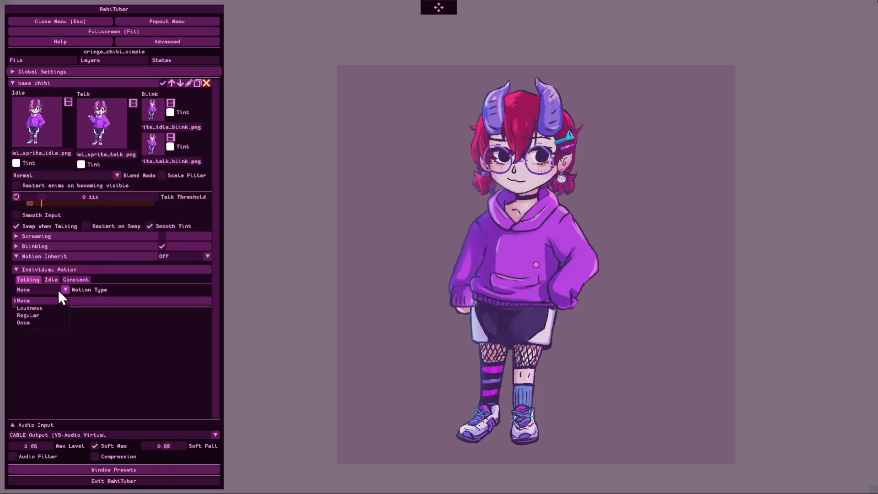
pyautogui.click(64, 289)
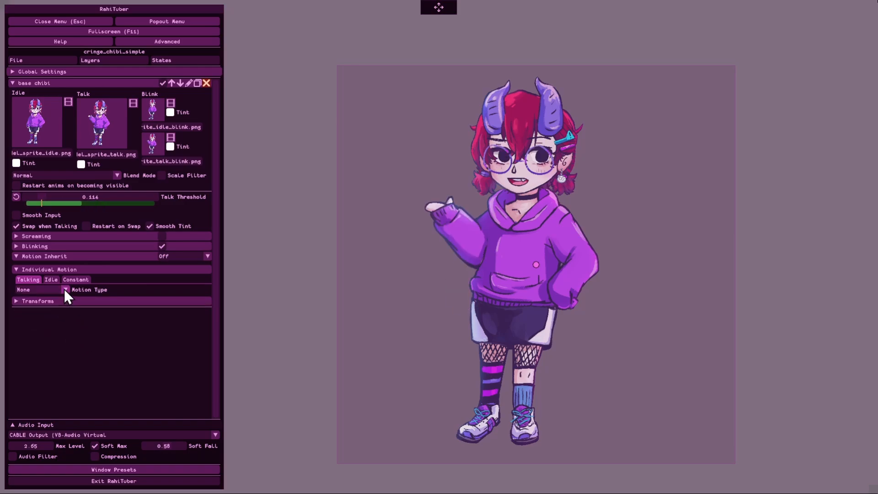
pyautogui.click(64, 289)
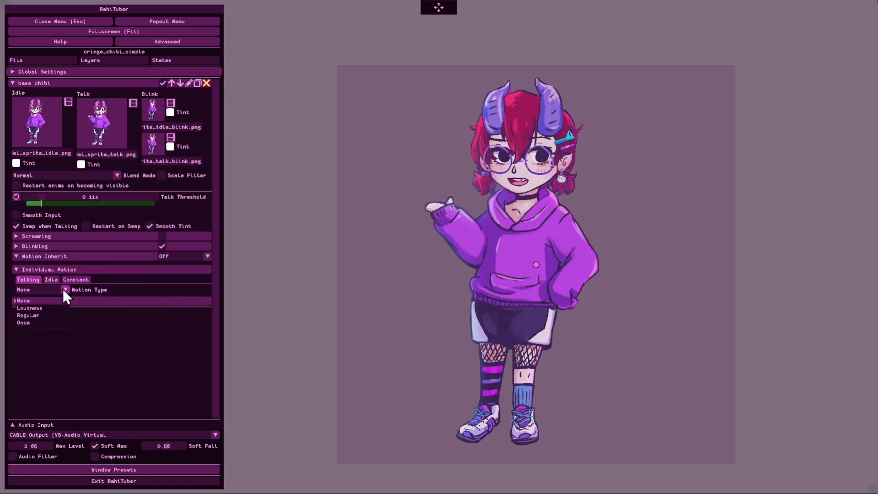
pyautogui.click(26, 323)
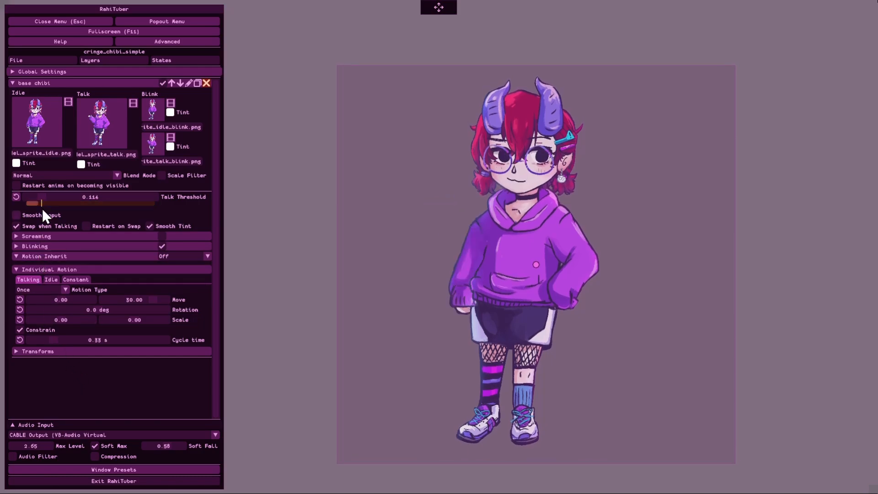
pyautogui.moveTo(45, 199)
pyautogui.mouseDown()
pyautogui.moveTo(67, 195)
pyautogui.moveTo(43, 198)
pyautogui.mouseUp()
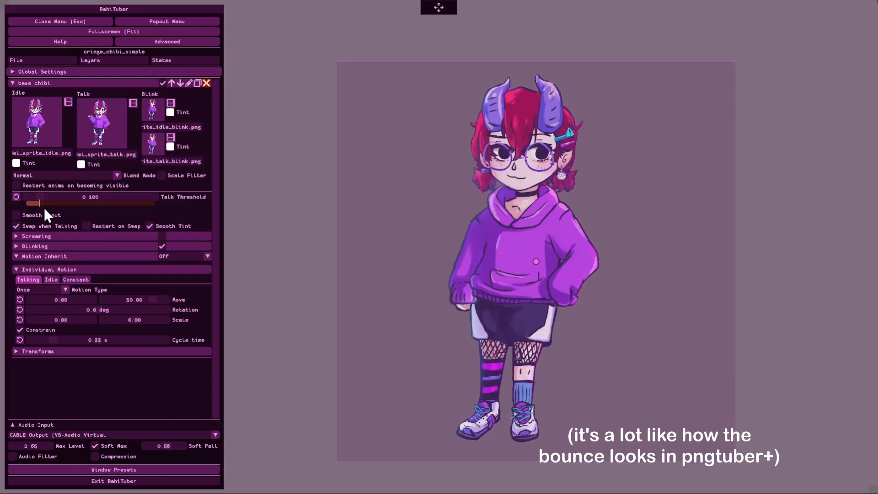
pyautogui.moveTo(40, 197); pyautogui.dragTo(72, 197)
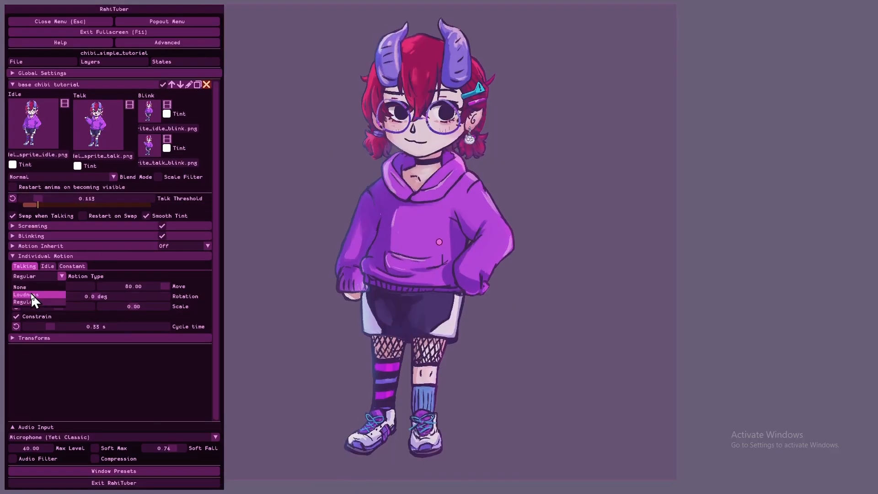
# Set the tutorial layer's talking motion to Loudness, try a vertical Move of 500 before settling on 100, and set Soft Fall to 0.86
pyautogui.click(31, 295)
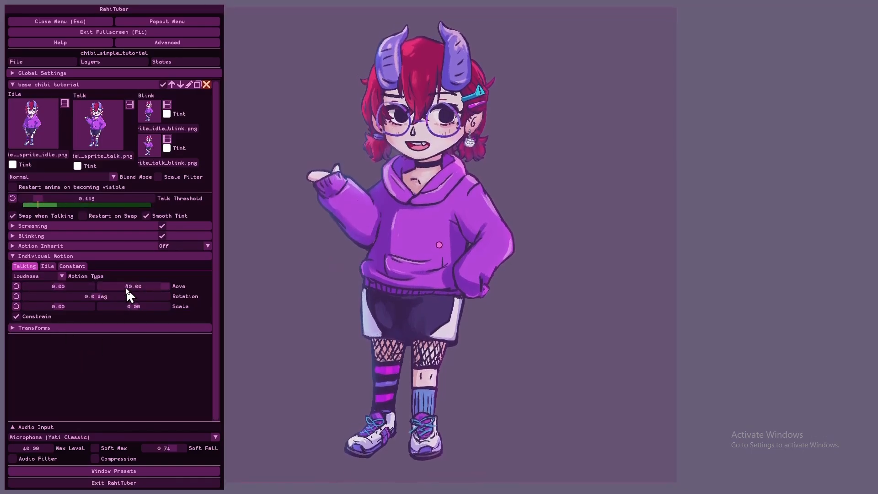
pyautogui.keyDown('ctrl'); pyautogui.click(153, 288); pyautogui.keyUp('ctrl')
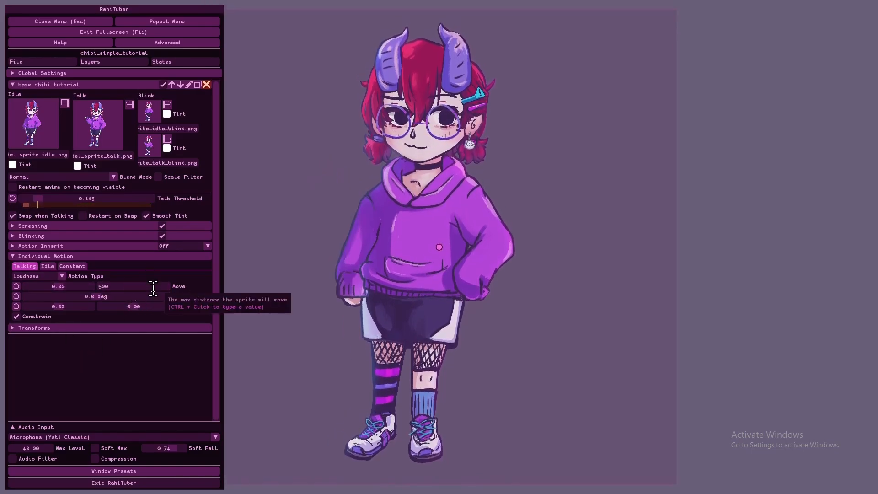
pyautogui.write('500')
pyautogui.press('Return')
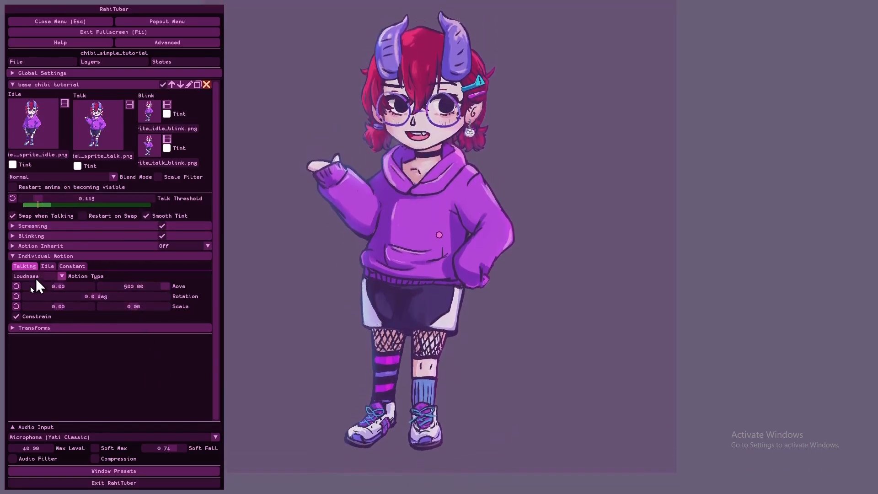
pyautogui.click(166, 289)
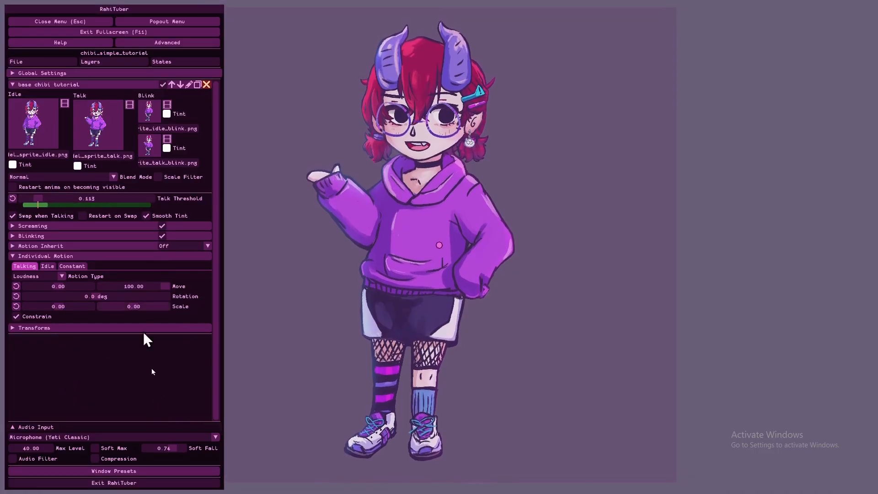
pyautogui.moveTo(174, 447); pyautogui.dragTo(177, 448)
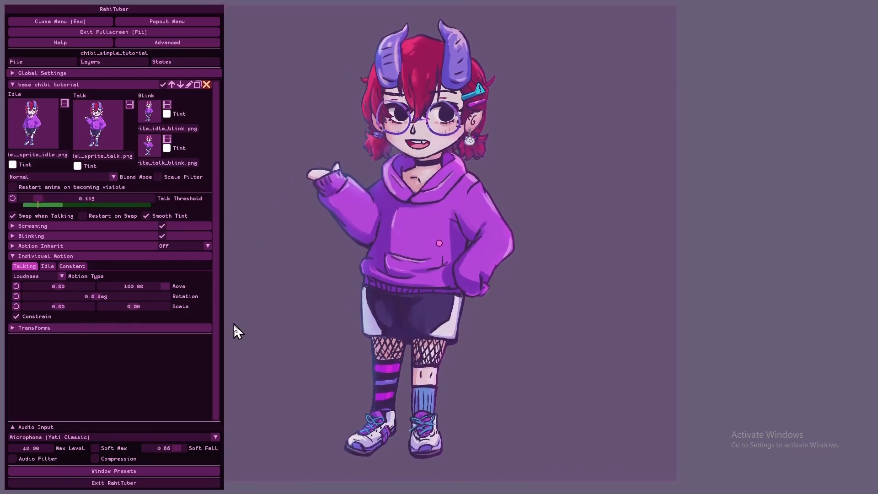
# Try a talking Rotation of about 24 degrees and a constrained Scale of 0.38, resetting each one
pyautogui.moveTo(94, 295); pyautogui.dragTo(104, 295)
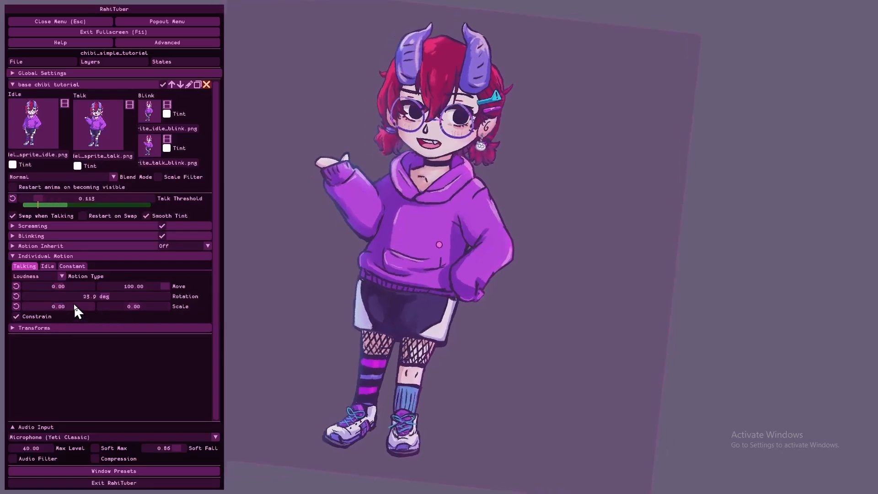
pyautogui.moveTo(102, 296); pyautogui.dragTo(132, 309)
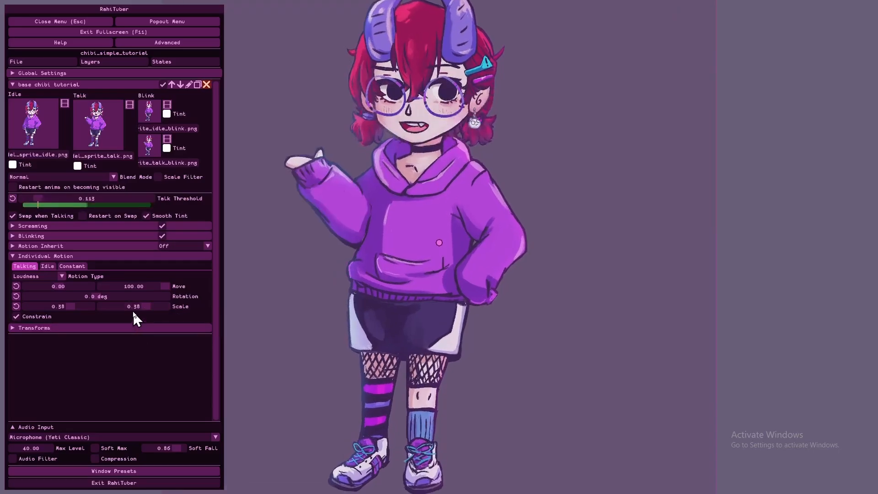
pyautogui.click(15, 306)
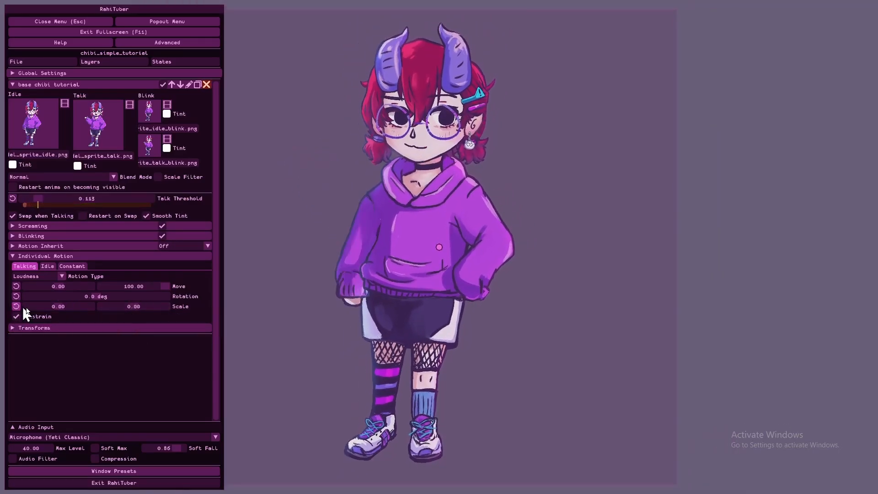
# Turn off Constrain, try a talking Scale of 0.54 horizontally and -0.42 vertically, and reset the scale
pyautogui.click(37, 315)
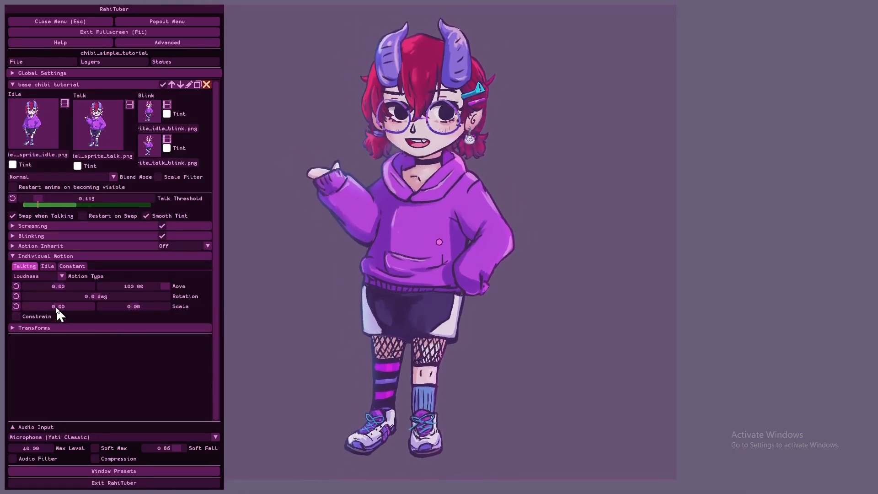
pyautogui.moveTo(56, 306); pyautogui.dragTo(75, 308)
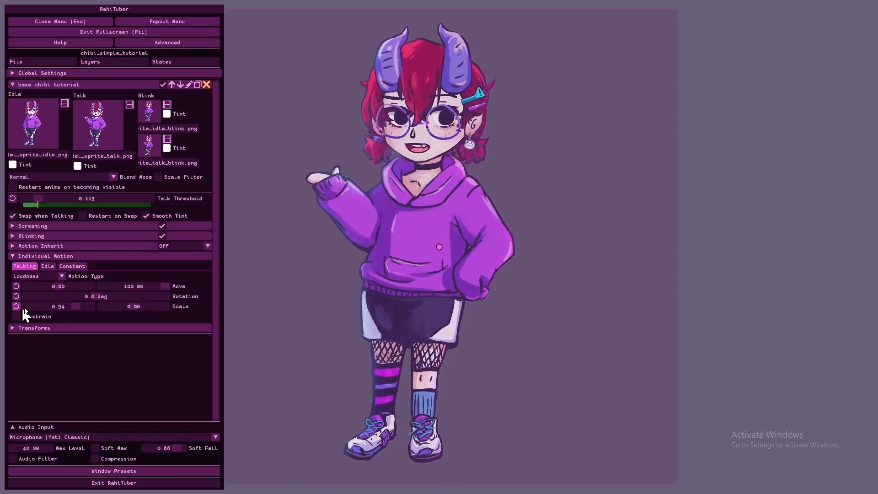
pyautogui.click(16, 306)
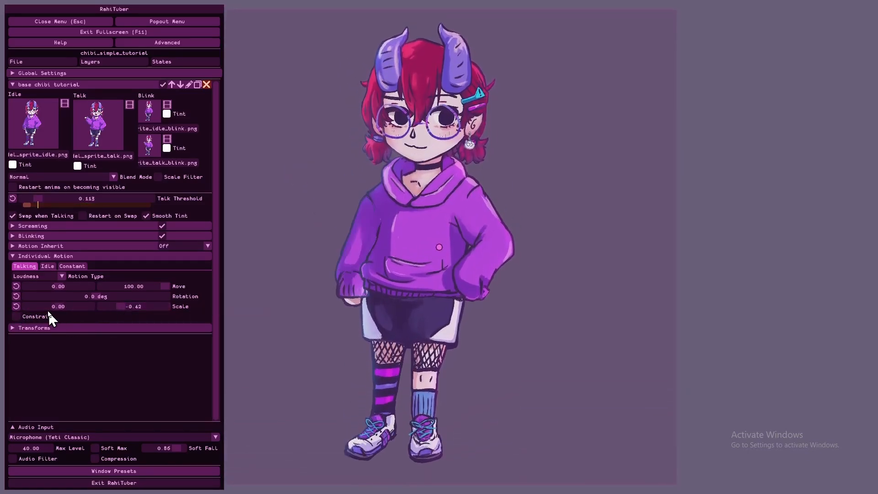
pyautogui.click(16, 307)
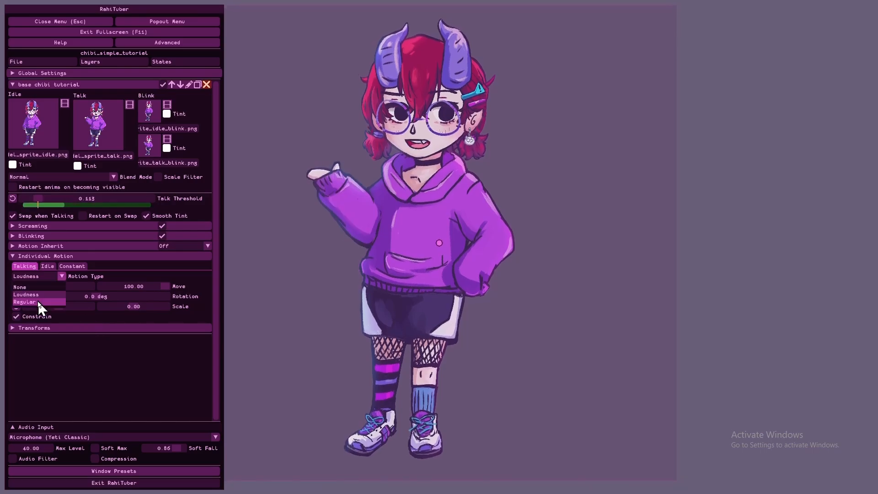
# Switch the talking motion type to Regular, try slower Cycle time values, and set it to 2 seconds
pyautogui.click(38, 307)
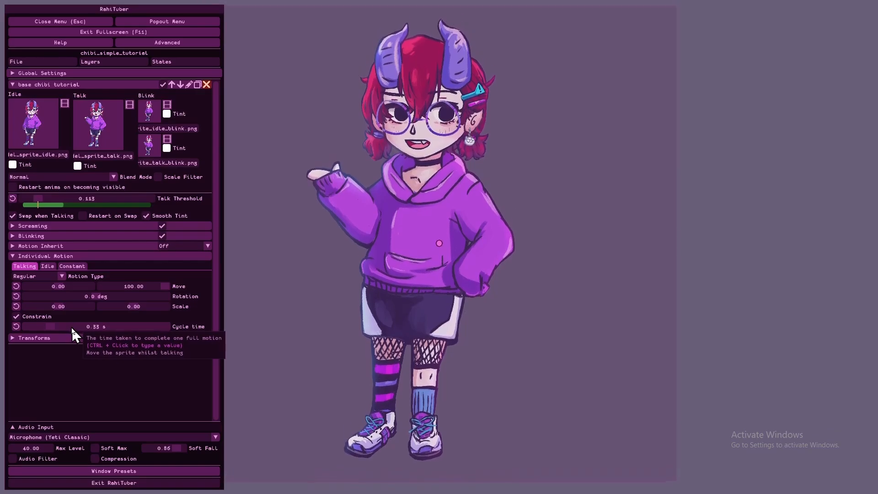
pyautogui.moveTo(71, 325); pyautogui.dragTo(91, 325)
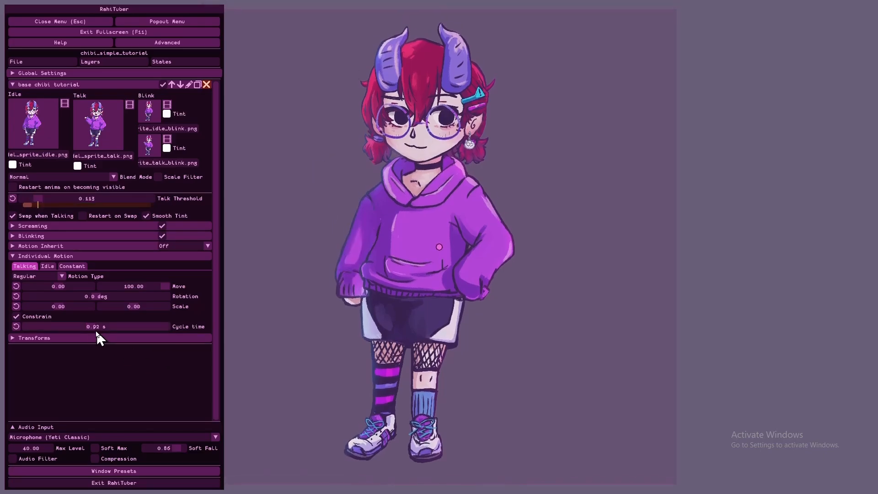
pyautogui.click(93, 328)
pyautogui.keyDown('ctrl'); pyautogui.click(102, 328); pyautogui.keyUp('ctrl')
pyautogui.write('2')
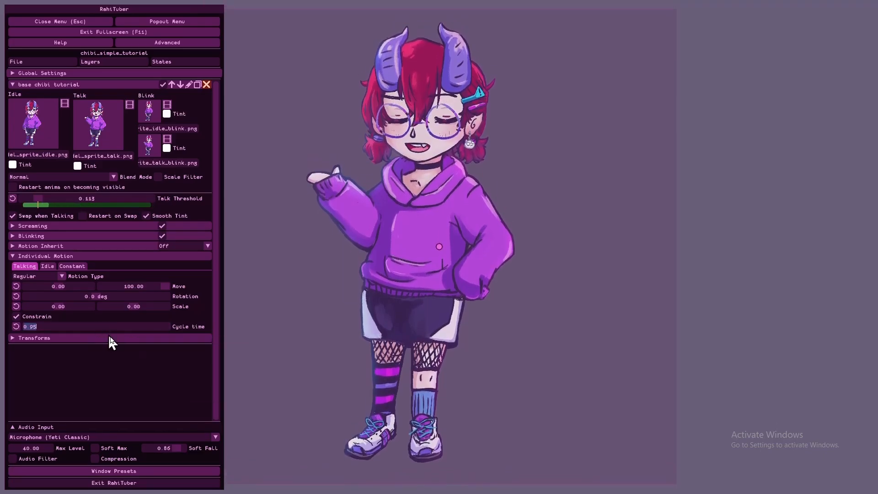
pyautogui.press('Return')
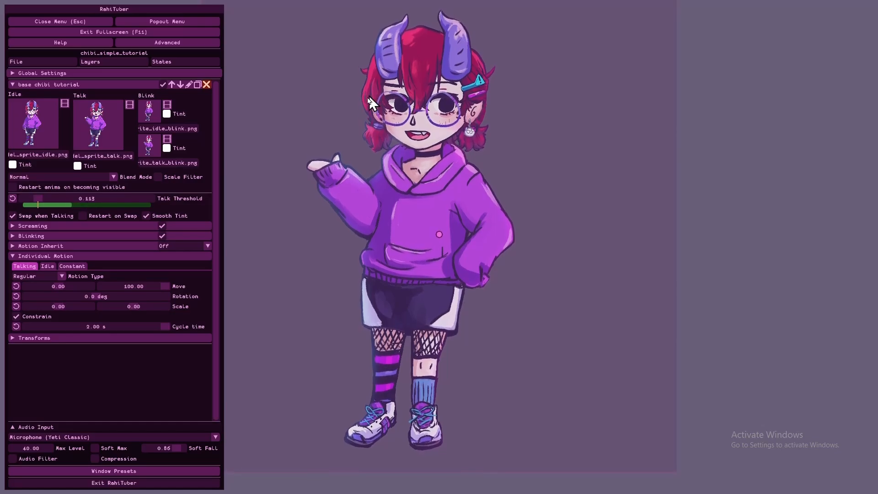
# Shorten the talking Cycle time to about 0.33 seconds, and set the motion type to Loudness
pyautogui.click(52, 326)
pyautogui.moveTo(51, 325); pyautogui.dragTo(48, 329)
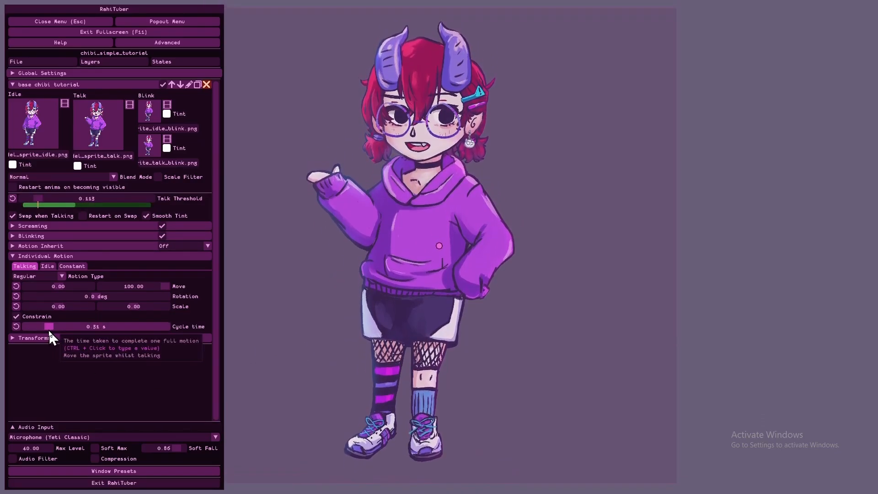
pyautogui.click(41, 276)
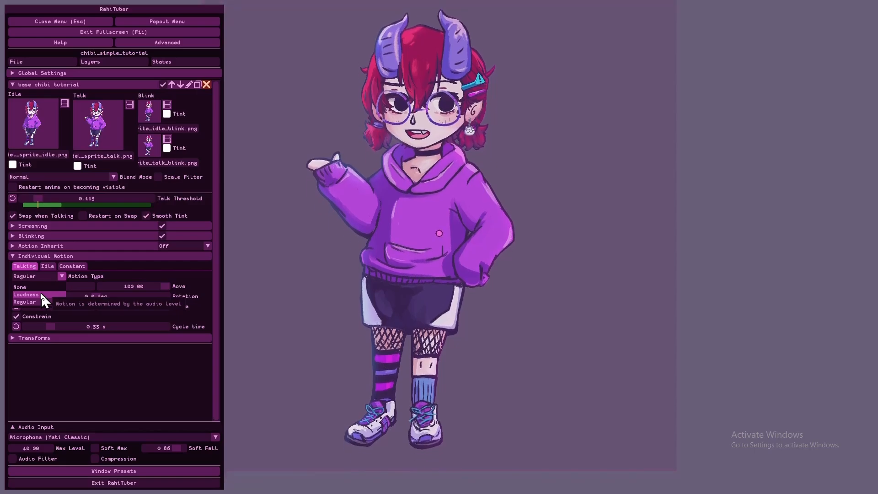
pyautogui.click(42, 295)
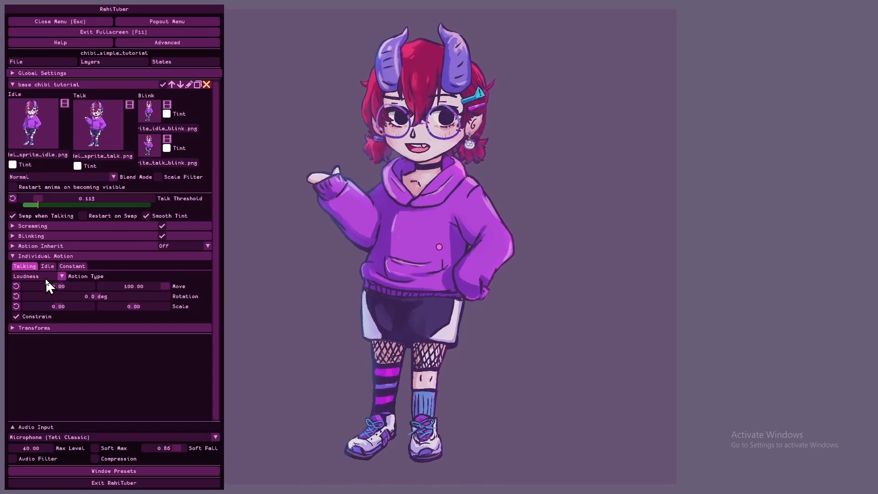
# Try the Regular motion type for talking, and set it back to Loudness
pyautogui.click(62, 276)
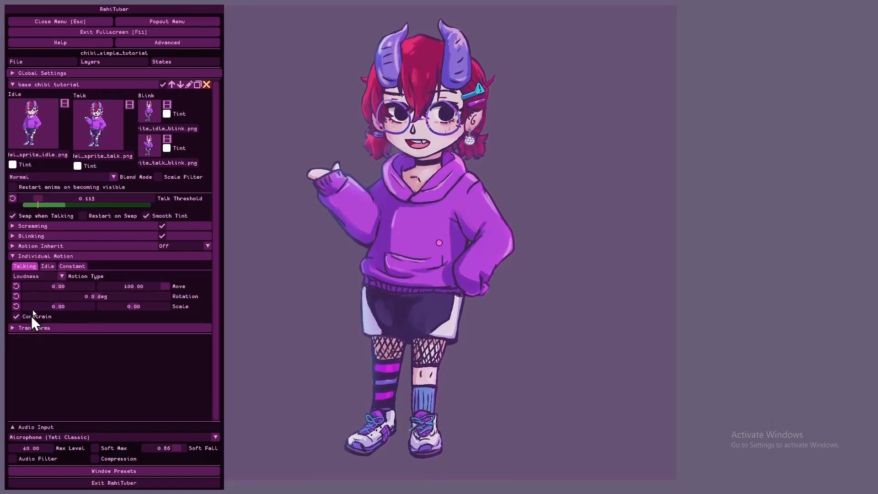
pyautogui.click(42, 299)
pyautogui.click(48, 277)
pyautogui.click(37, 294)
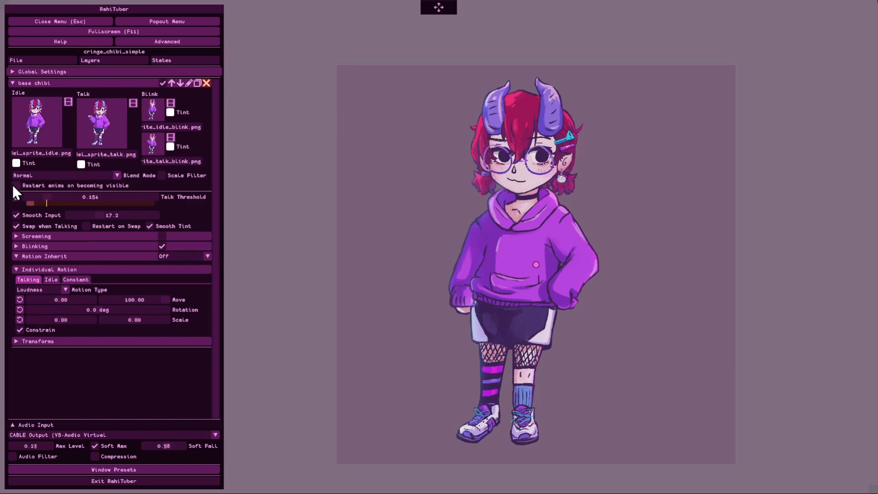
# Turn Smooth Input off and on again for the base chibi layer, and lower its value to about 6.4
pyautogui.click(16, 215)
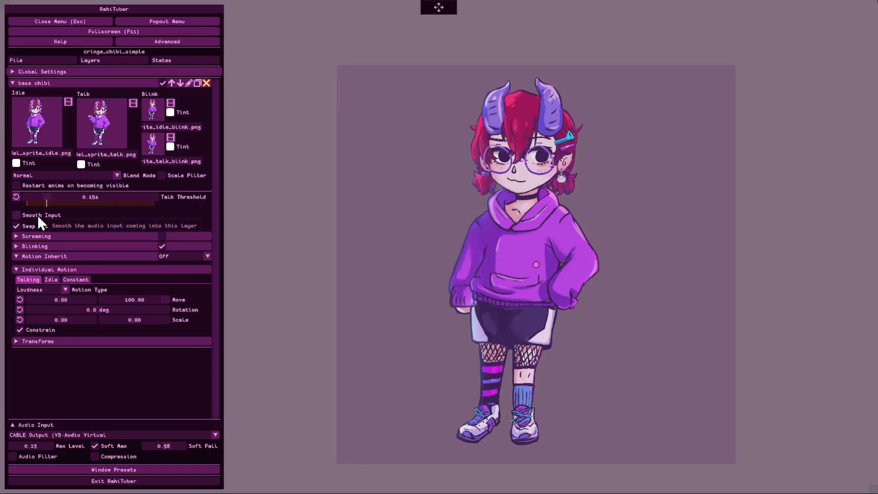
pyautogui.click(37, 215)
pyautogui.moveTo(84, 215); pyautogui.dragTo(83, 215)
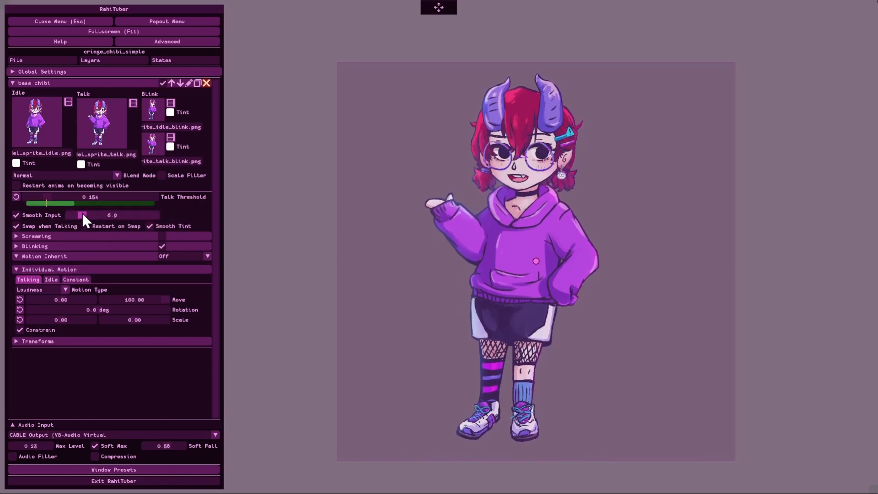
# Set the vertical talking Move to 500, and adjust the audio Max Level to 0.25
pyautogui.doubleClick(155, 299)
pyautogui.write('500')
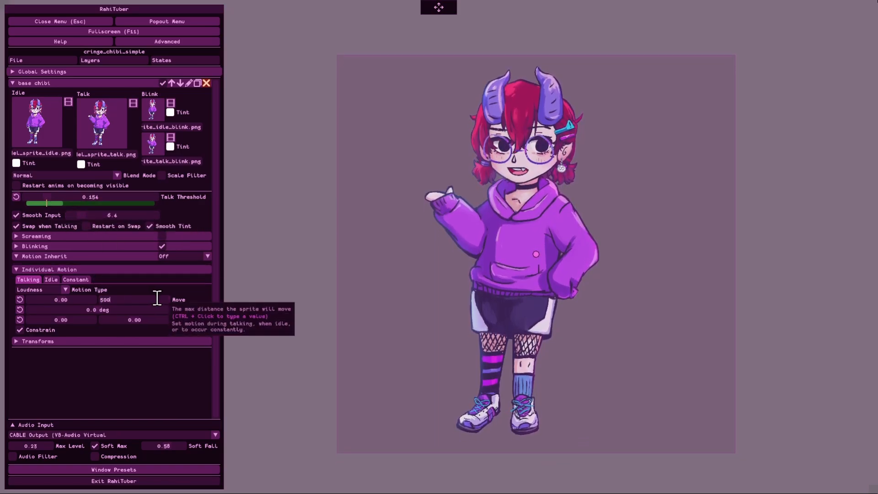
pyautogui.press('Return')
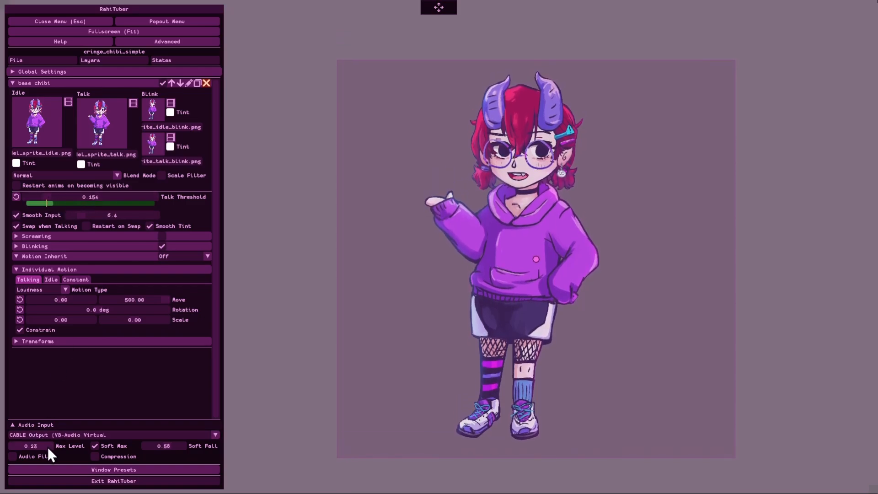
pyautogui.moveTo(48, 446); pyautogui.dragTo(54, 448)
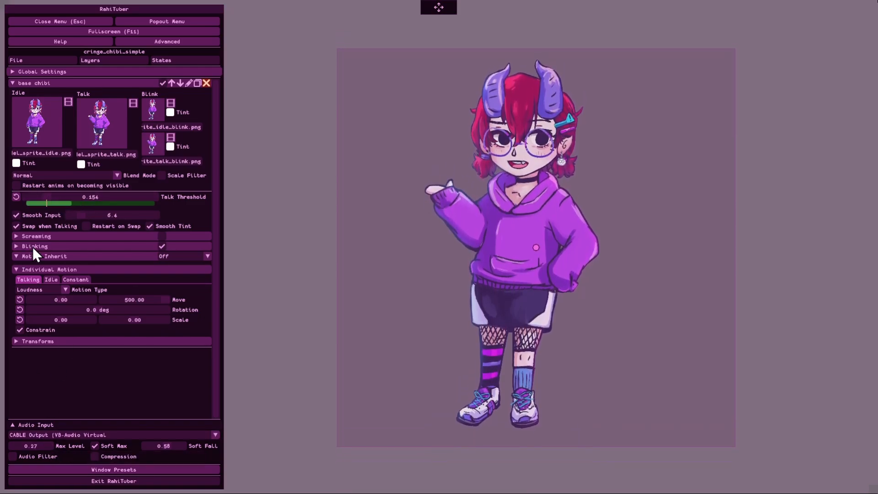
pyautogui.moveTo(46, 449)
pyautogui.mouseDown()
pyautogui.moveTo(35, 449)
pyautogui.moveTo(47, 449)
pyautogui.mouseUp()
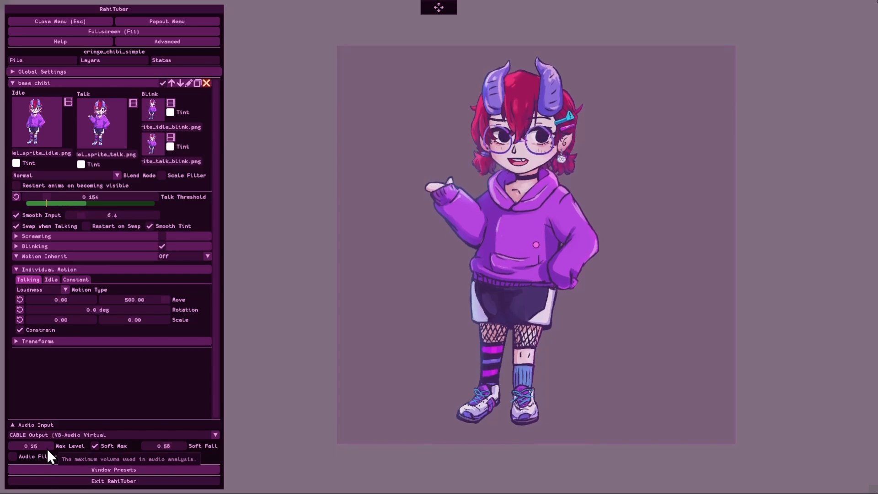
# Try different Smooth Input values up to 16.1, and set the Talk Threshold to 0.208
pyautogui.click(79, 215)
pyautogui.moveTo(72, 215); pyautogui.dragTo(134, 221)
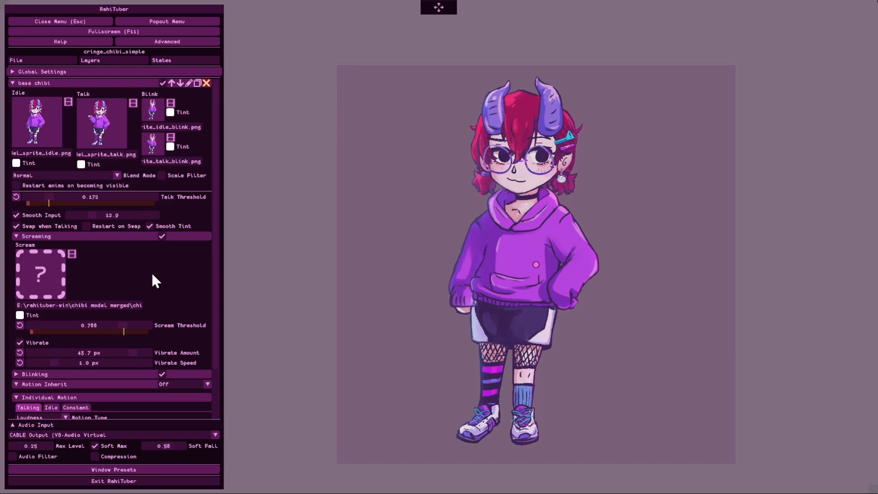
pyautogui.moveTo(48, 196); pyautogui.dragTo(41, 197)
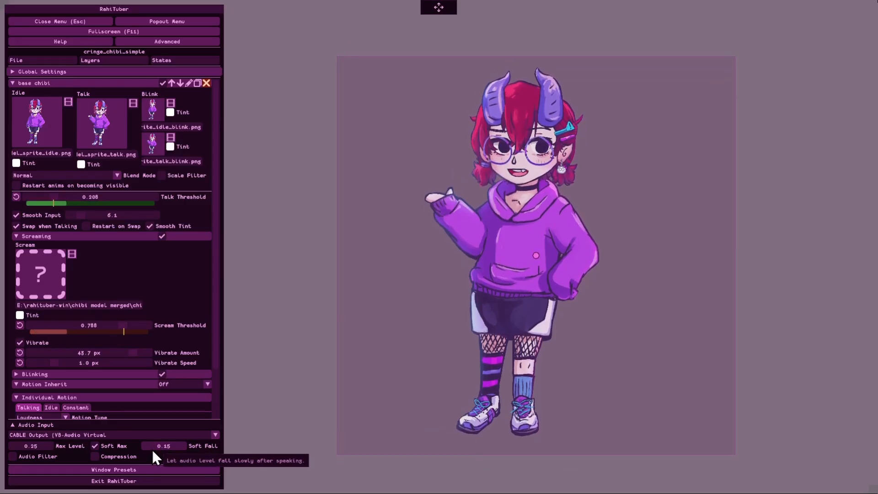
pyautogui.moveTo(85, 218); pyautogui.dragTo(100, 219)
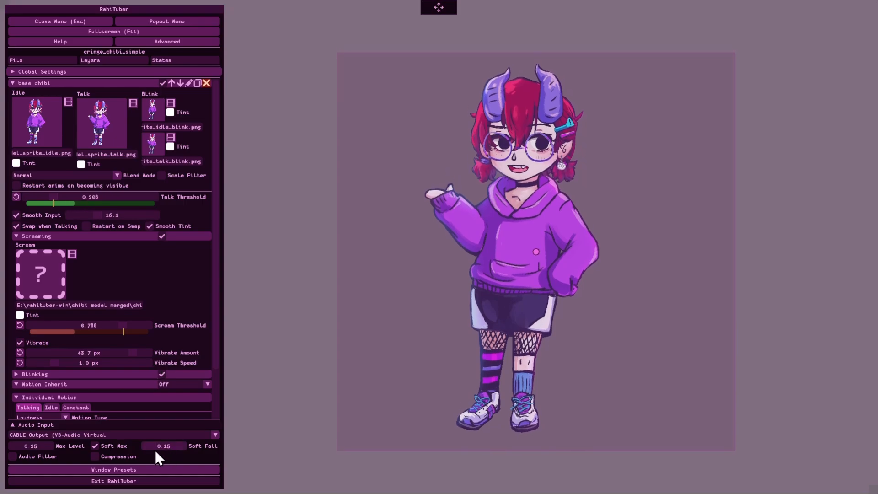
# Raise Soft Fall to 0.79, reduce Smooth Input to about 2.5, and adjust Soft Fall again
pyautogui.moveTo(155, 452); pyautogui.dragTo(179, 452)
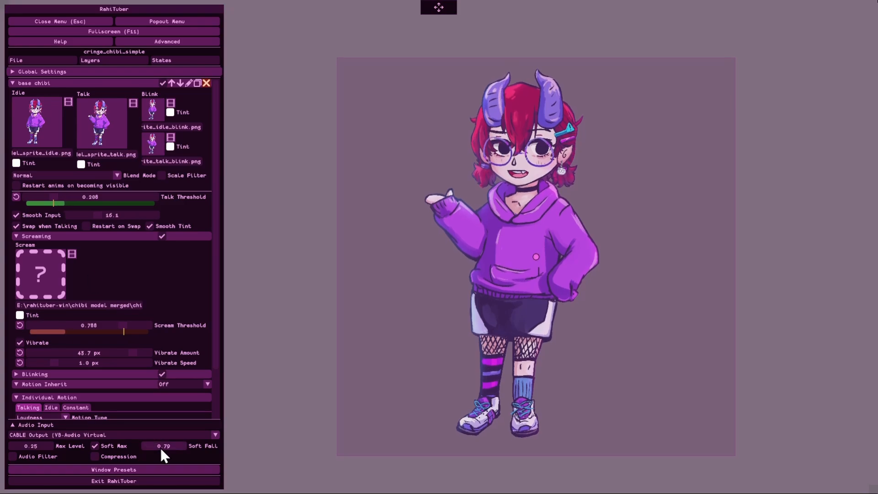
pyautogui.moveTo(69, 213)
pyautogui.mouseDown()
pyautogui.moveTo(91, 212)
pyautogui.moveTo(71, 215)
pyautogui.mouseUp()
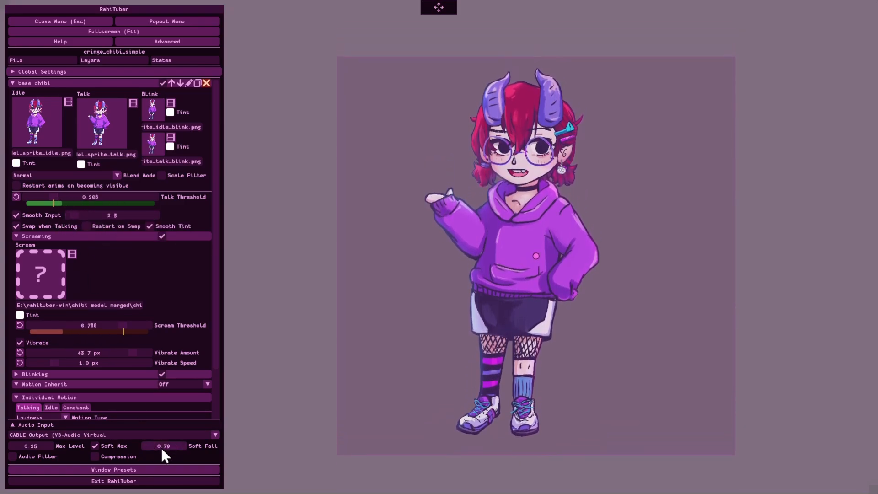
pyautogui.moveTo(169, 445); pyautogui.dragTo(160, 446)
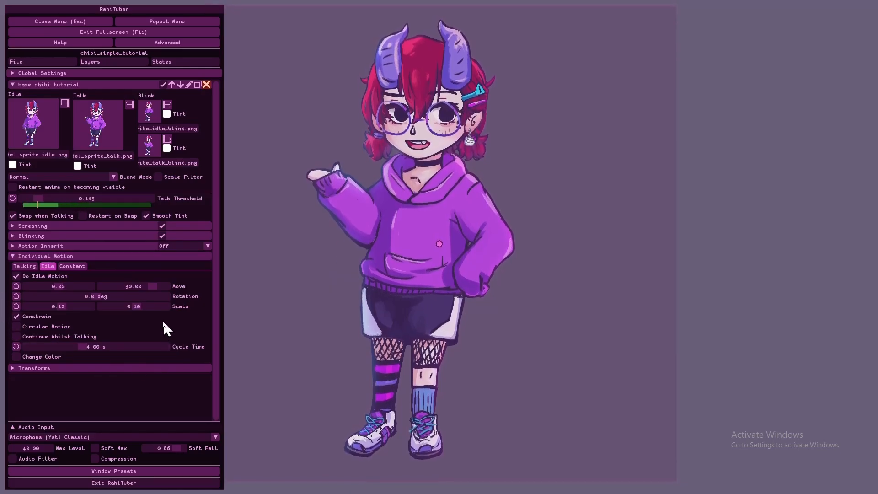
# Toggle Do Idle Motion off and on again, and enable Continue Whilst Talking for the idle motion
pyautogui.click(41, 277)
pyautogui.click(41, 276)
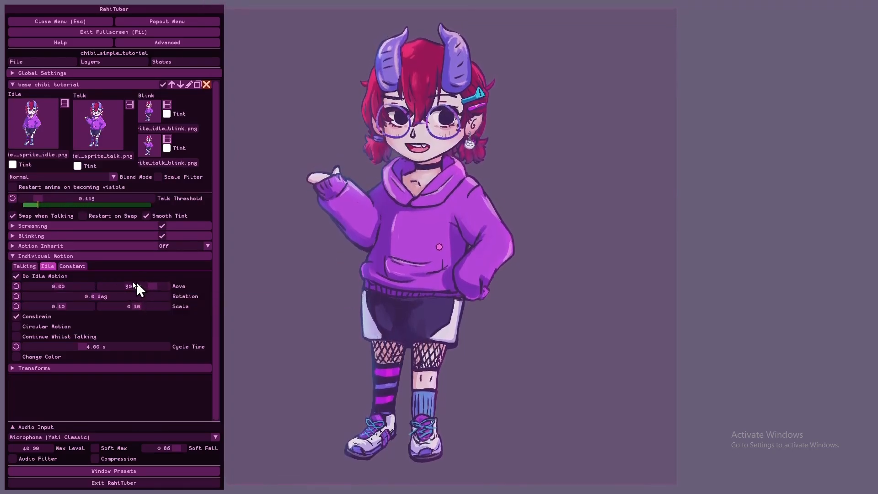
pyautogui.click(73, 336)
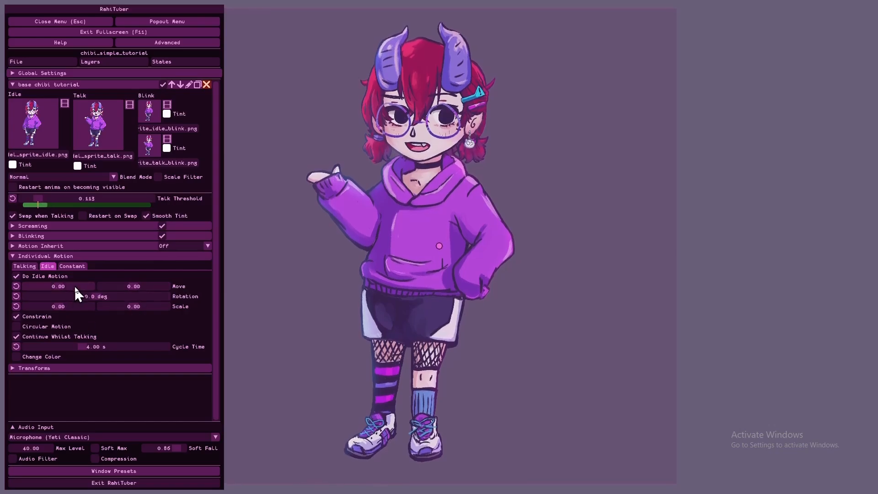
# Set the vertical idle Move to 100, and set the talking motion type to None
pyautogui.doubleClick(137, 286)
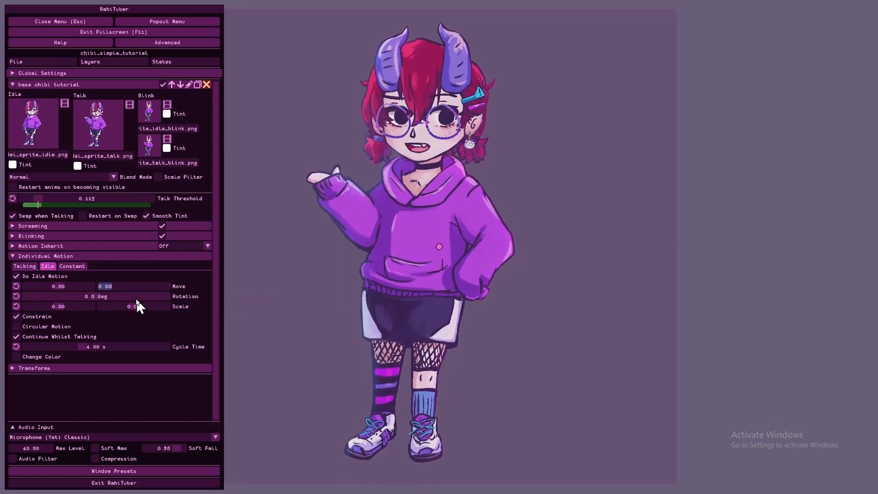
pyautogui.write('100')
pyautogui.press('Return')
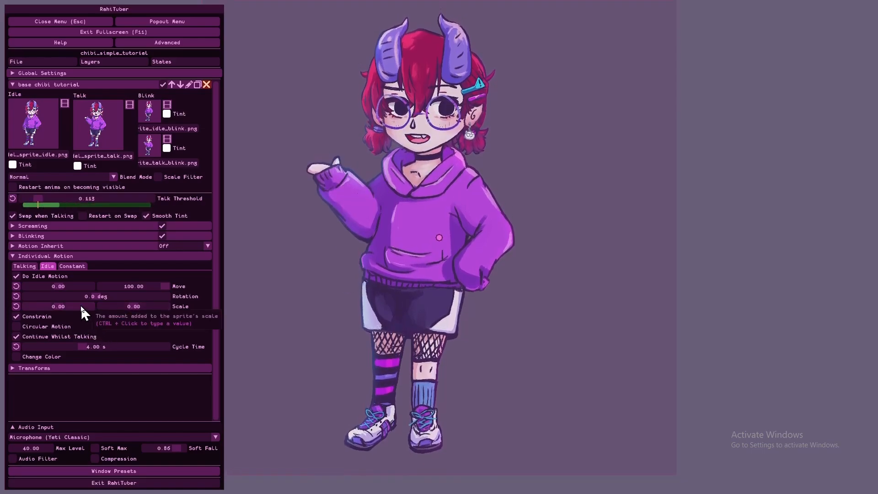
pyautogui.click(24, 266)
pyautogui.click(33, 277)
pyautogui.click(35, 286)
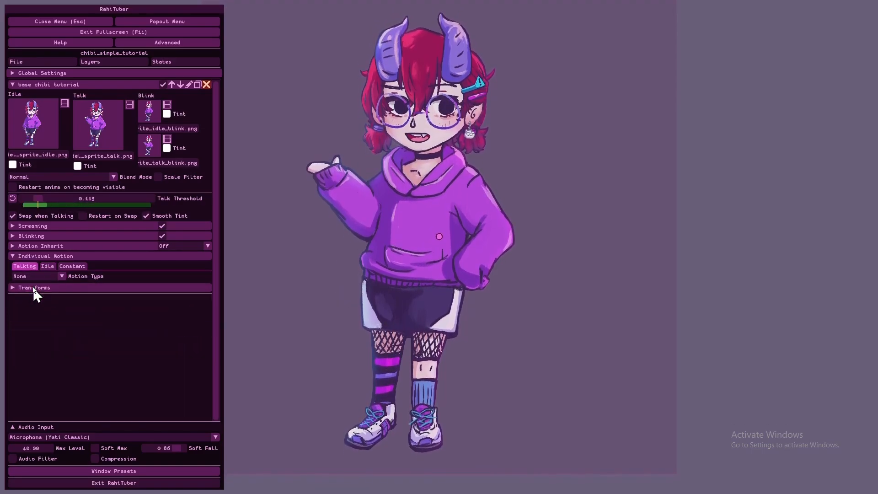
# Set the horizontal idle Move to 100, and raise both the horizontal and vertical Move to 300
pyautogui.click(48, 266)
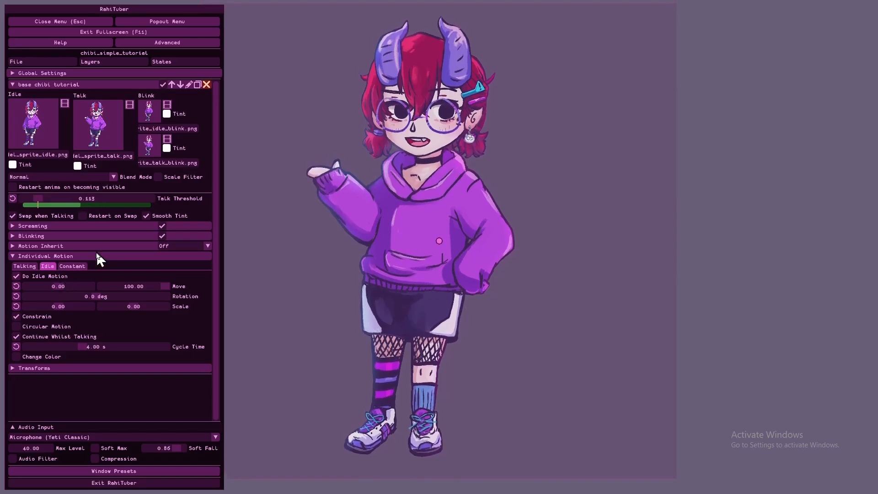
pyautogui.keyDown('ctrl'); pyautogui.click(69, 286); pyautogui.keyUp('ctrl')
pyautogui.write('100')
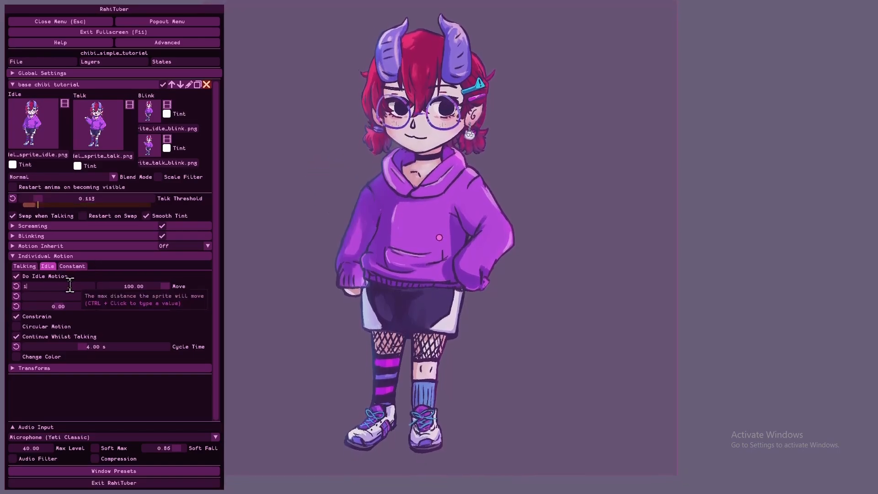
pyautogui.press('Return')
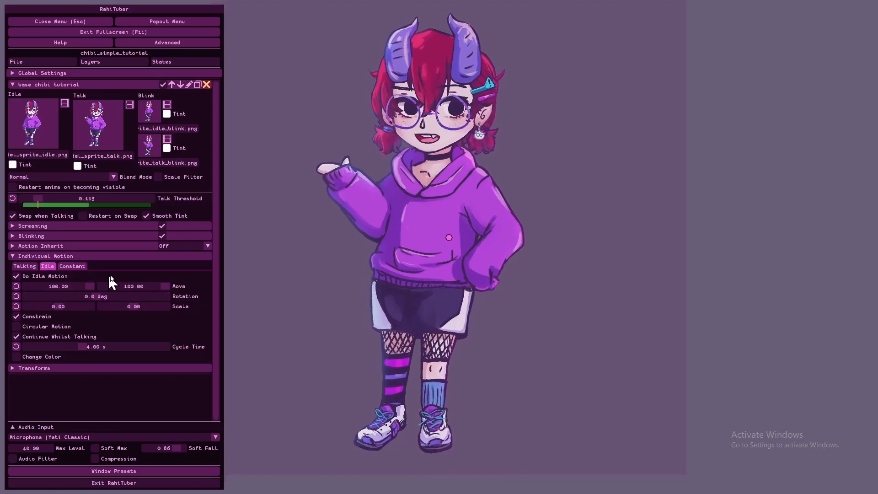
pyautogui.doubleClick(78, 288)
pyautogui.write('300')
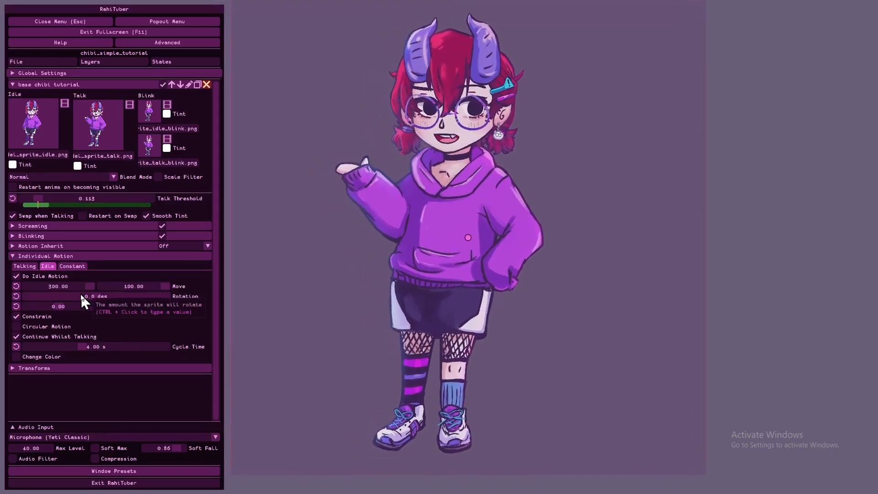
pyautogui.doubleClick(136, 288)
pyautogui.write('300')
pyautogui.press('Return')
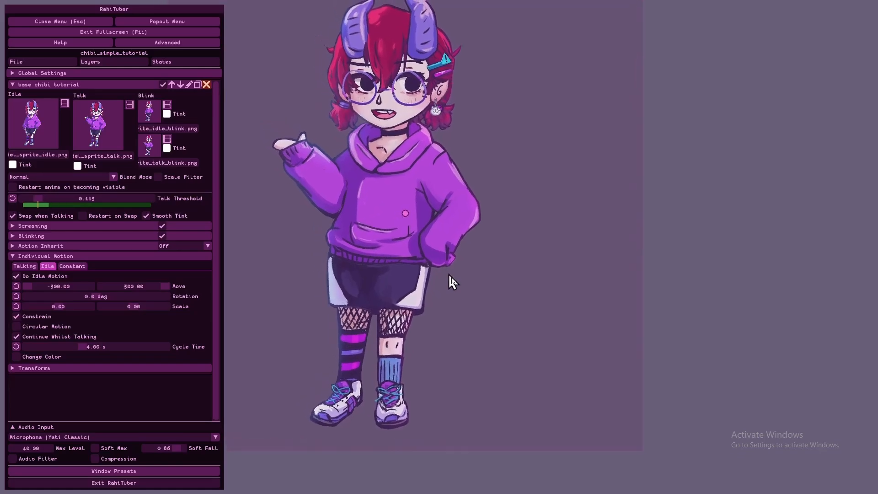
# Try a vertical idle Move of -300
pyautogui.doubleClick(123, 286)
pyautogui.write('-300')
pyautogui.press('Return')
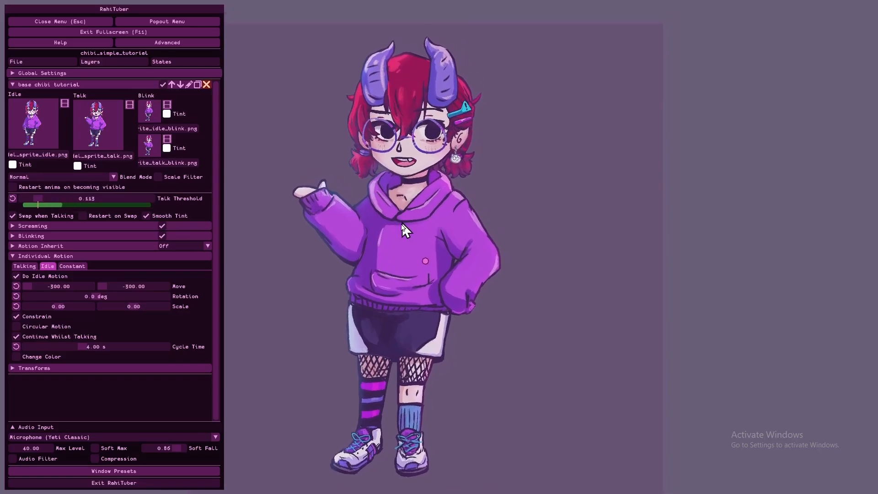
# Set the horizontal and vertical idle Move to 300, and turn on Circular Motion
pyautogui.keyDown('ctrl'); pyautogui.click(69, 288); pyautogui.keyUp('ctrl')
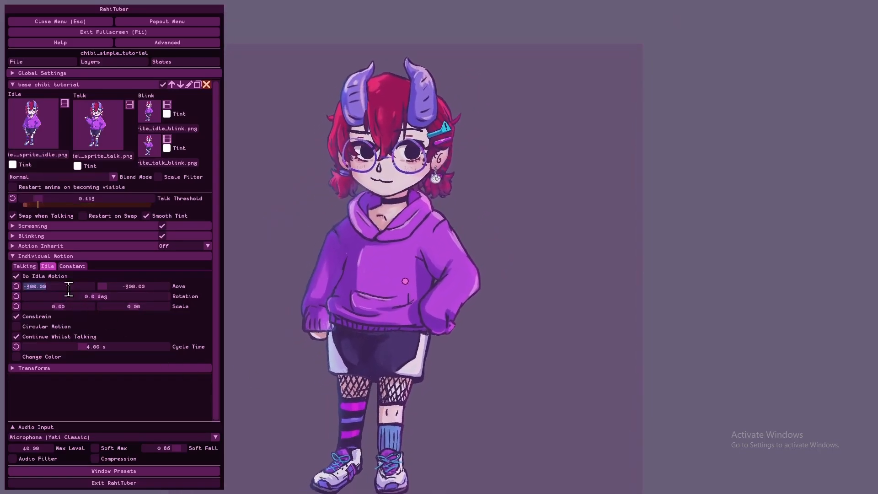
pyautogui.write('300')
pyautogui.press('Return')
pyautogui.keyDown('ctrl'); pyautogui.click(133, 285); pyautogui.keyUp('ctrl')
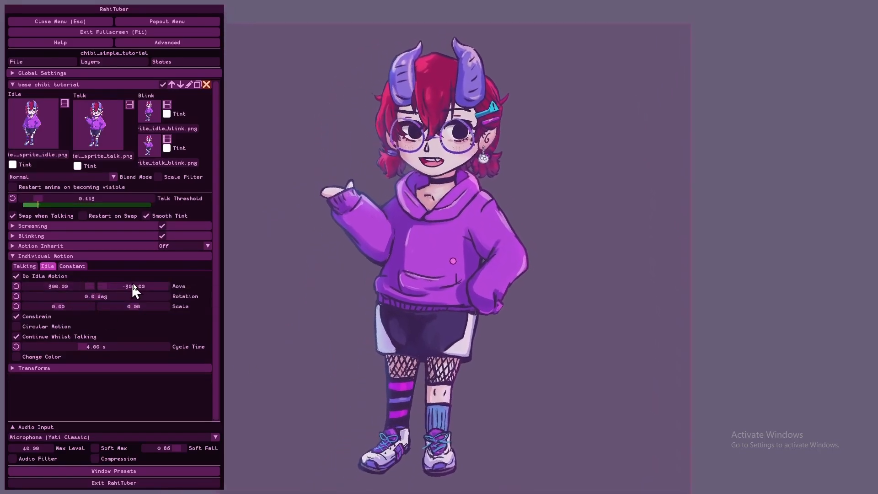
pyautogui.write('300')
pyautogui.press('Return')
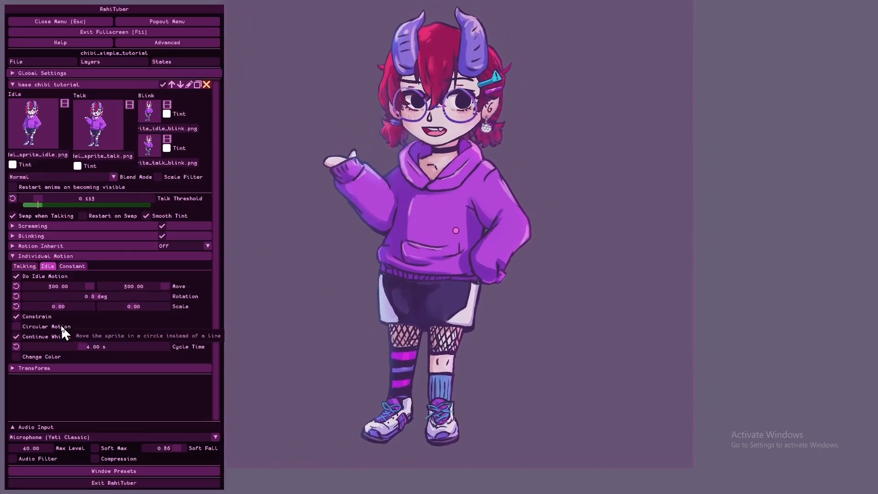
pyautogui.click(60, 325)
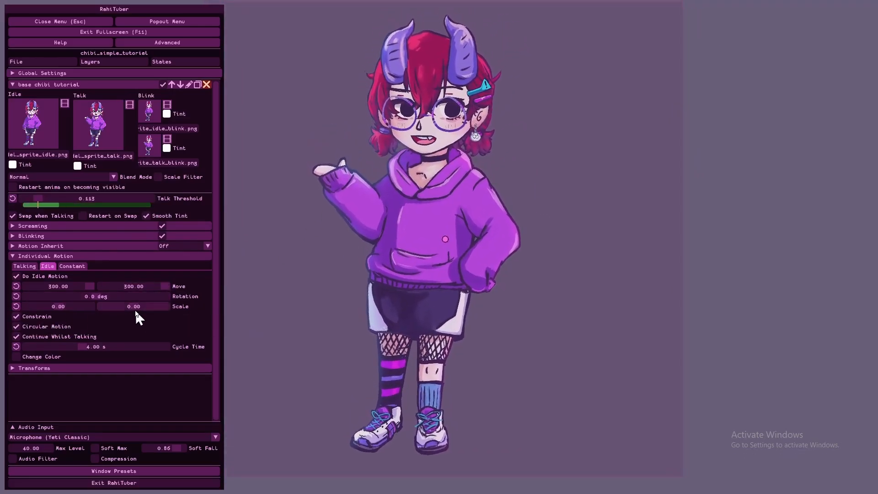
# Turn off Circular Motion, and set the constrained idle Scale to 0.32
pyautogui.moveTo(135, 309); pyautogui.dragTo(135, 306)
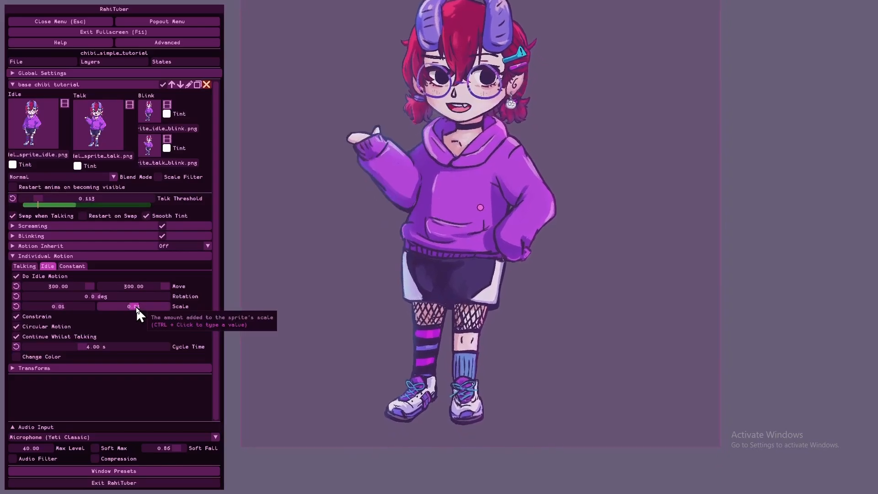
pyautogui.click(65, 326)
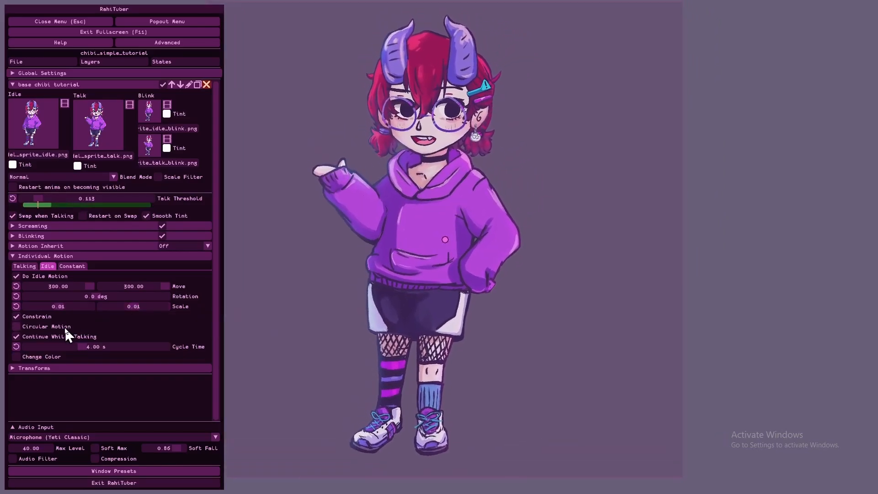
pyautogui.moveTo(134, 306); pyautogui.dragTo(144, 306)
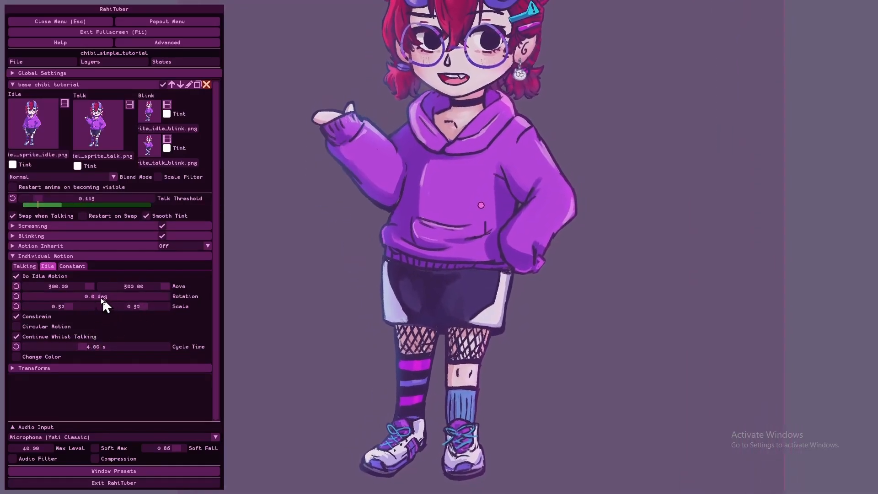
# Try an idle Rotation of about 34.7 degrees, and return it to 0
pyautogui.moveTo(96, 295); pyautogui.dragTo(110, 297)
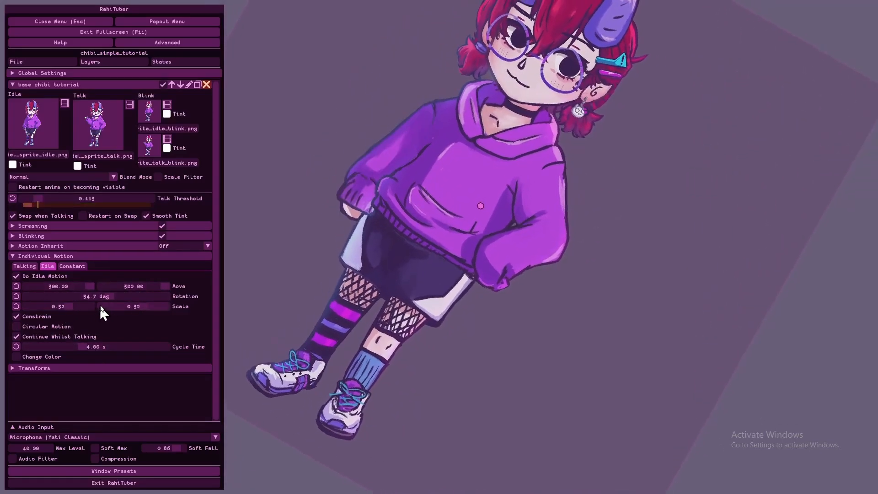
pyautogui.moveTo(105, 297); pyautogui.dragTo(97, 296)
# Turn Circular Motion back on, and lower the vertical idle Scale to about 0.14 with Constrain off
pyautogui.click(47, 328)
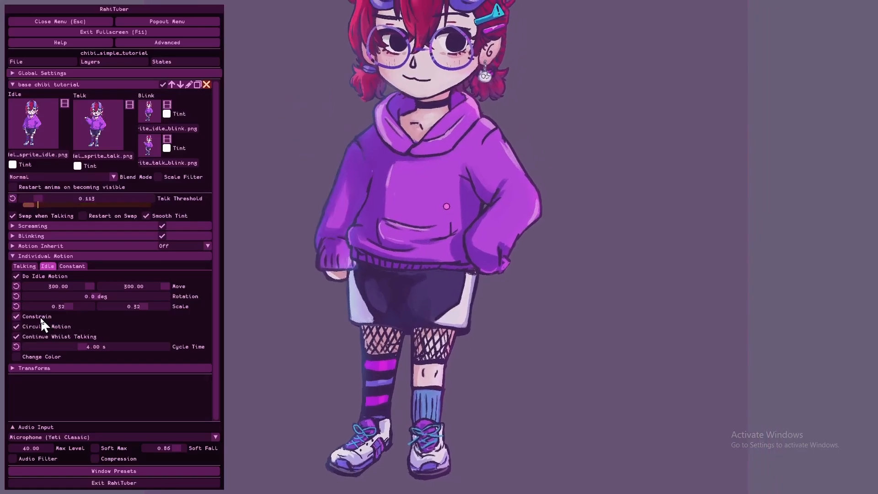
pyautogui.click(41, 317)
pyautogui.moveTo(142, 307)
pyautogui.mouseDown()
pyautogui.moveTo(151, 306)
pyautogui.moveTo(136, 306)
pyautogui.mouseUp()
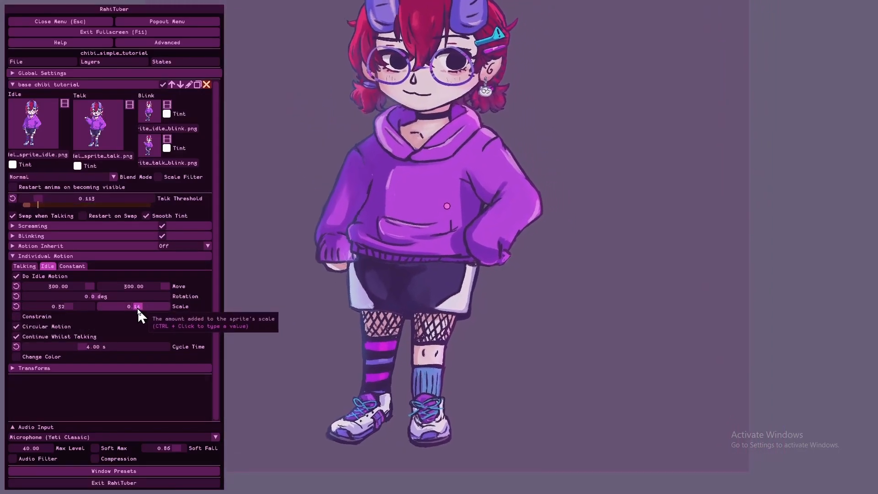
# Try an idle cycle time of 2.57 s and an idle rotation of -9.6 degrees, and reset the rotation
pyautogui.moveTo(84, 344); pyautogui.dragTo(60, 345)
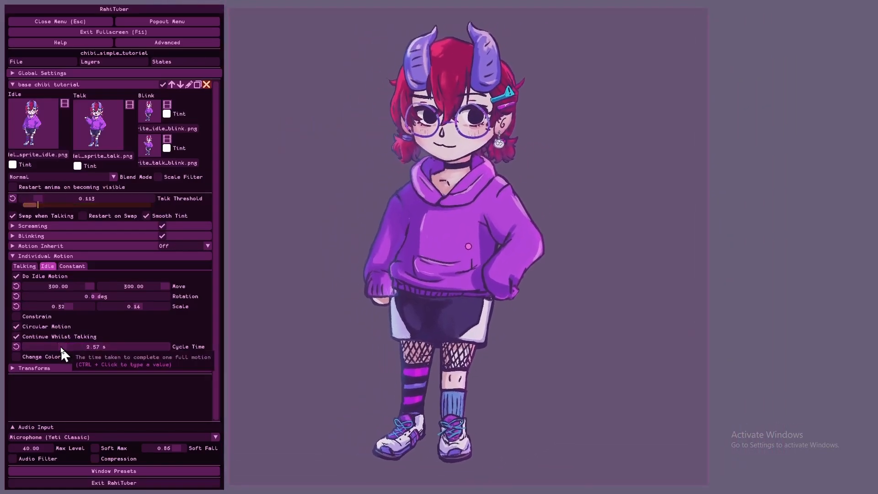
pyautogui.moveTo(97, 298)
pyautogui.mouseDown()
pyautogui.moveTo(105, 298)
pyautogui.moveTo(90, 297)
pyautogui.mouseUp()
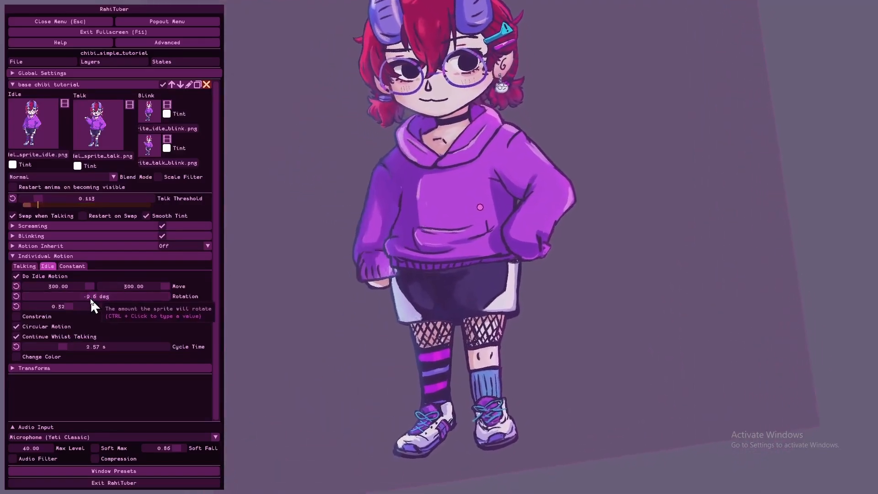
pyautogui.click(16, 296)
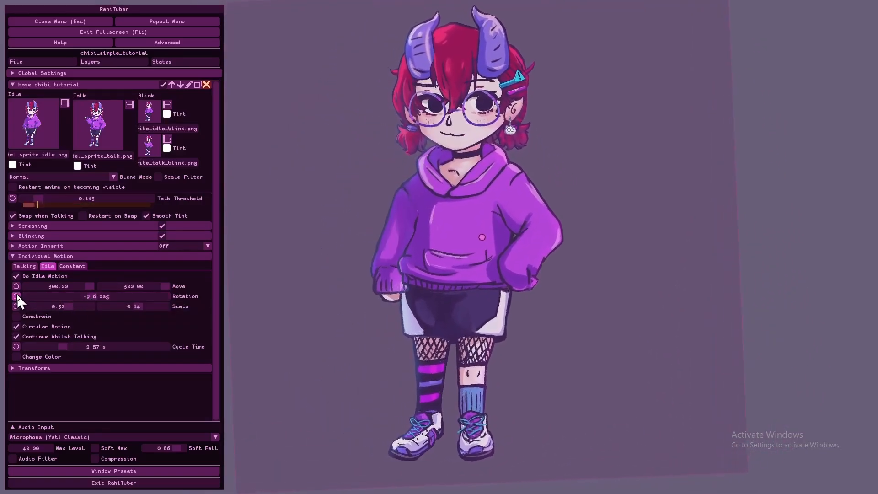
# Reset the idle motion's scale and set its vertical scale amount to 0
pyautogui.click(16, 306)
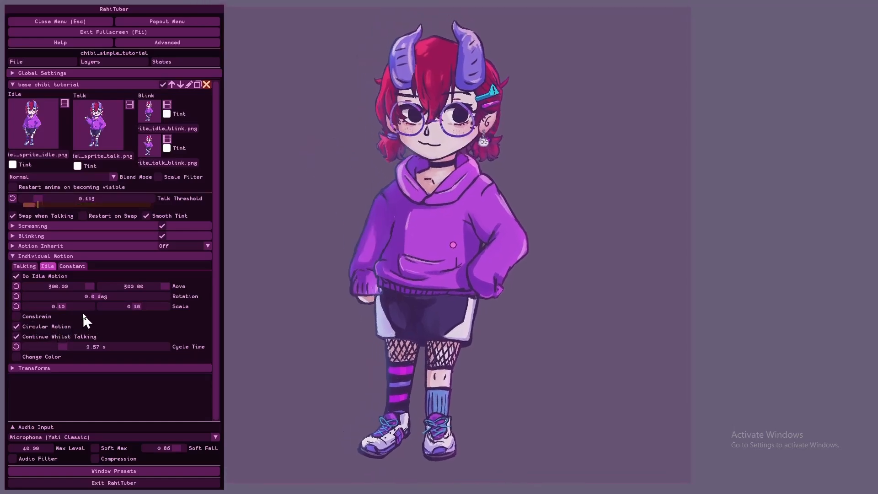
pyautogui.click(118, 306)
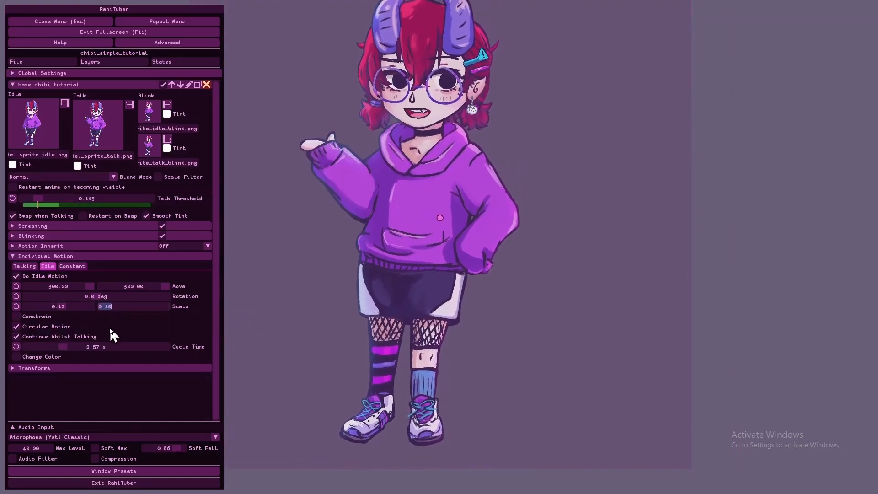
pyautogui.write('0')
pyautogui.press('Return')
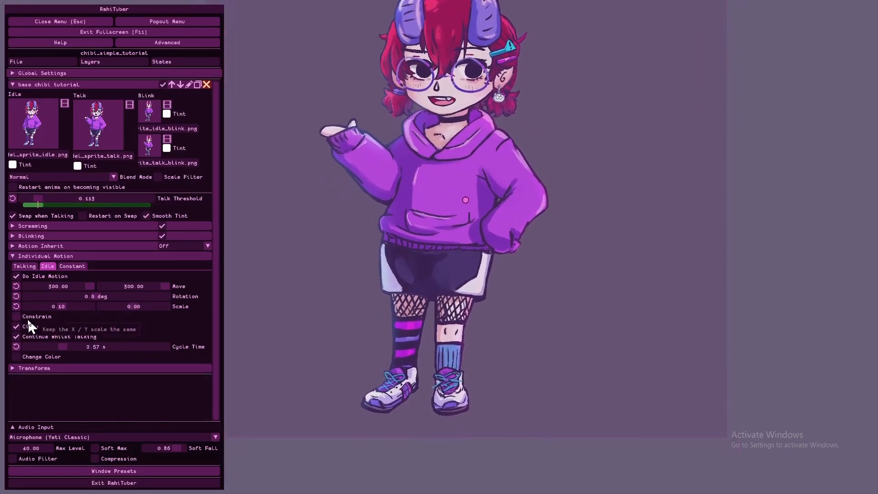
# Reset the idle motion's cycle time, movement and scale to their default values
pyautogui.click(16, 347)
pyautogui.click(16, 287)
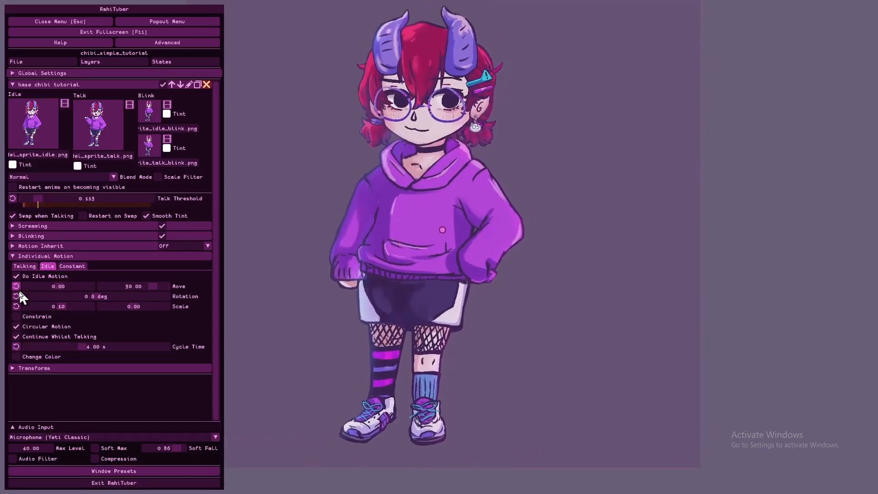
pyautogui.click(16, 306)
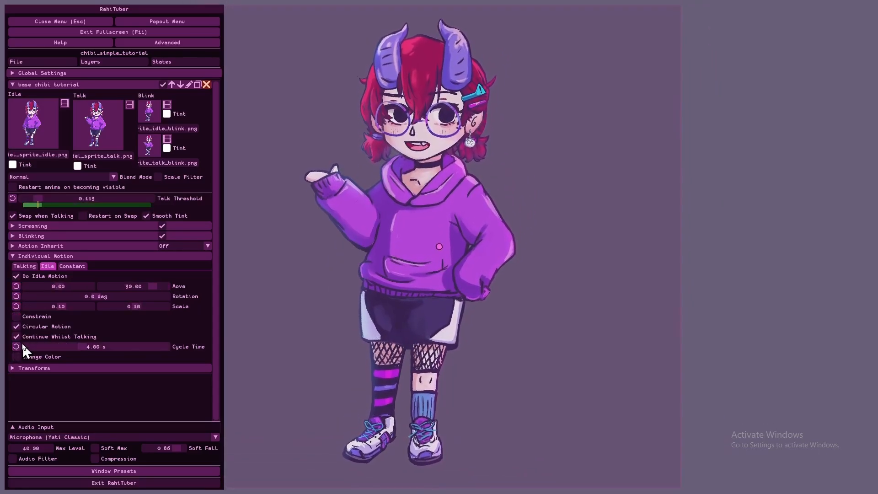
pyautogui.doubleClick(139, 307)
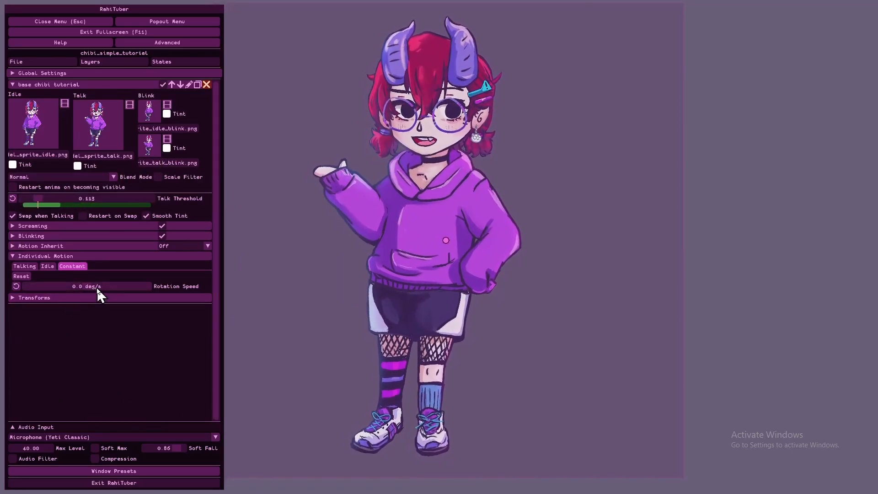
# Try constant rotation speeds of 58.2 and -8.3 deg/s on the sprite, and reset the constant motion
pyautogui.moveTo(96, 286); pyautogui.dragTo(96, 285)
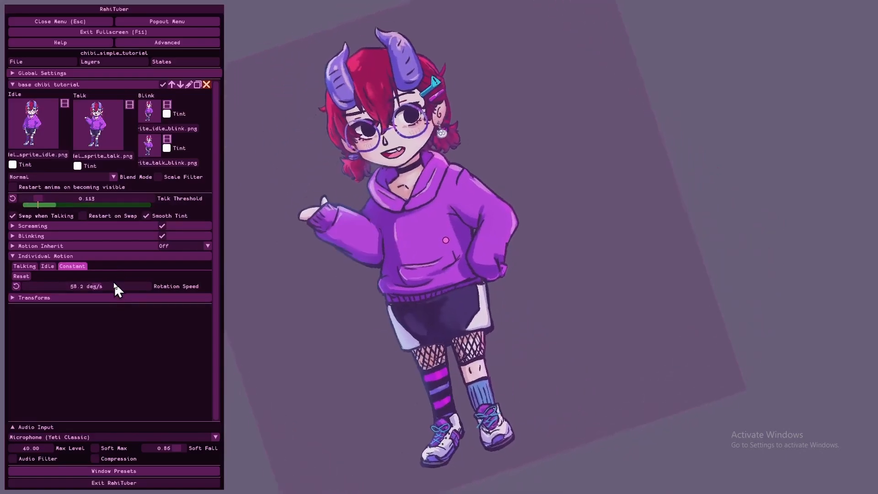
pyautogui.moveTo(101, 288)
pyautogui.mouseDown()
pyautogui.moveTo(136, 291)
pyautogui.moveTo(87, 290)
pyautogui.mouseUp()
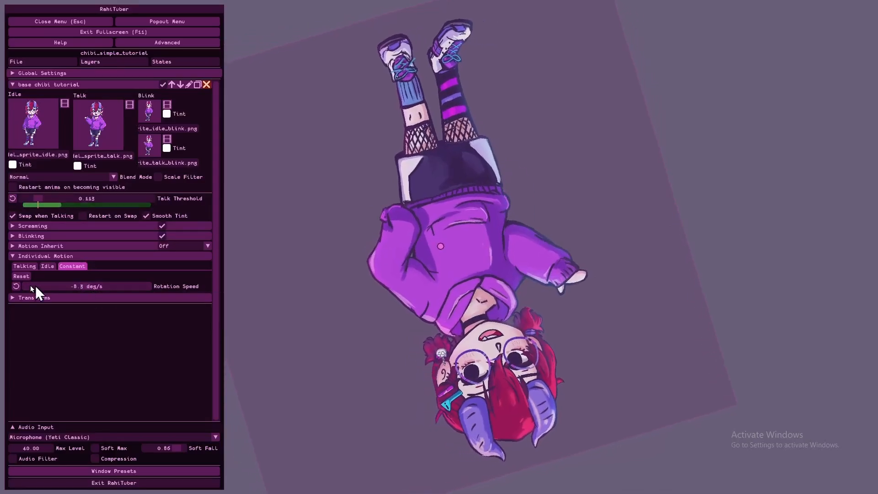
pyautogui.click(19, 277)
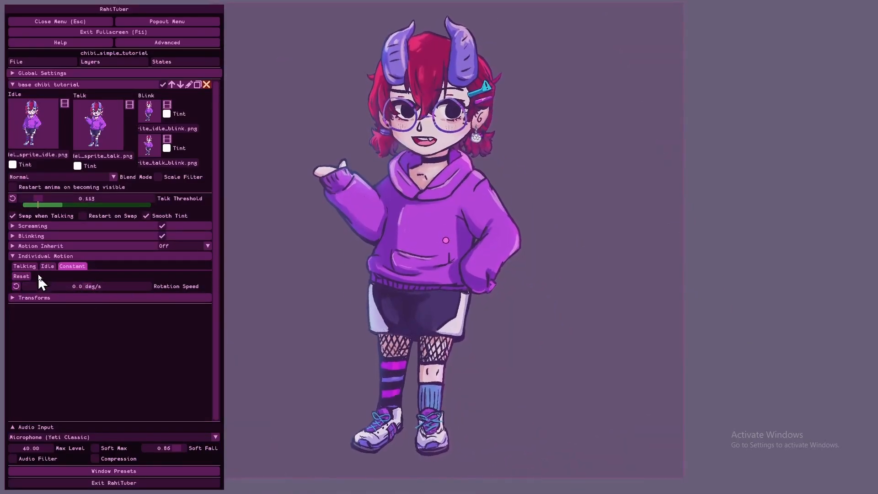
# Try an idle rotation of 109.4 degrees on the sprite and reset it
pyautogui.click(46, 267)
pyautogui.moveTo(101, 296); pyautogui.dragTo(138, 296)
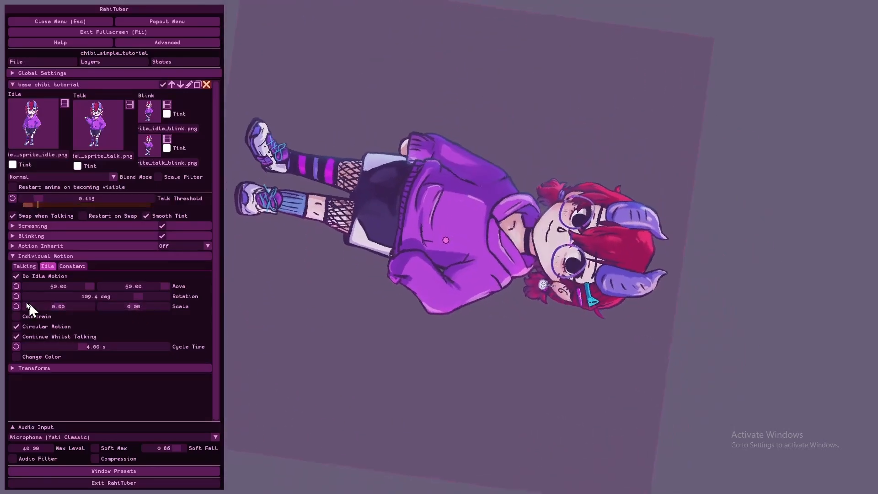
pyautogui.click(16, 296)
# Try a faster positive constant rotation speed on the sprite and reset it
pyautogui.click(73, 266)
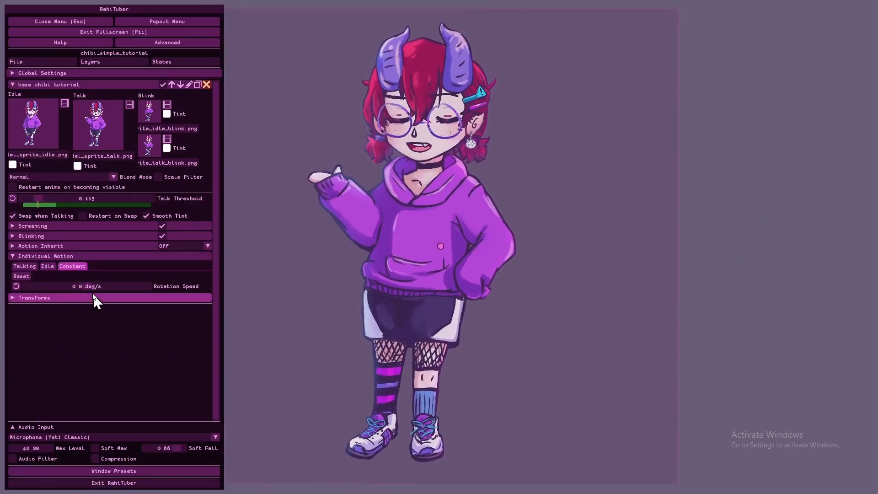
pyautogui.moveTo(102, 287); pyautogui.dragTo(119, 290)
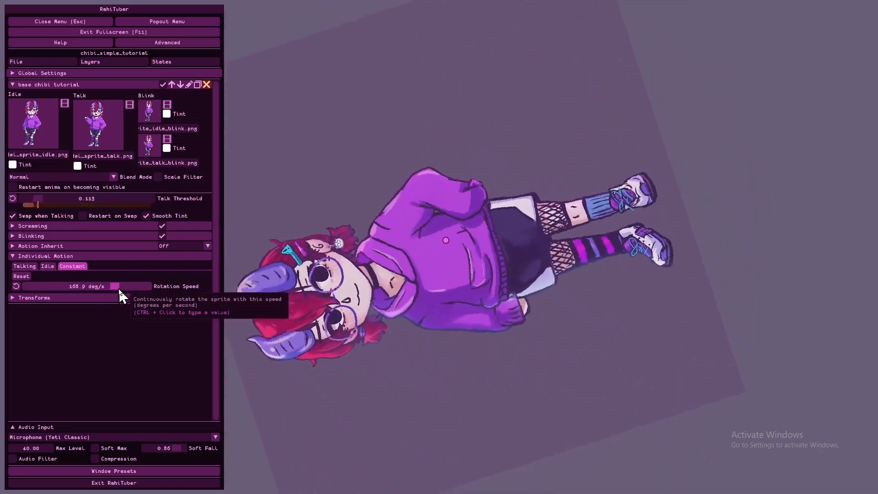
pyautogui.click(16, 286)
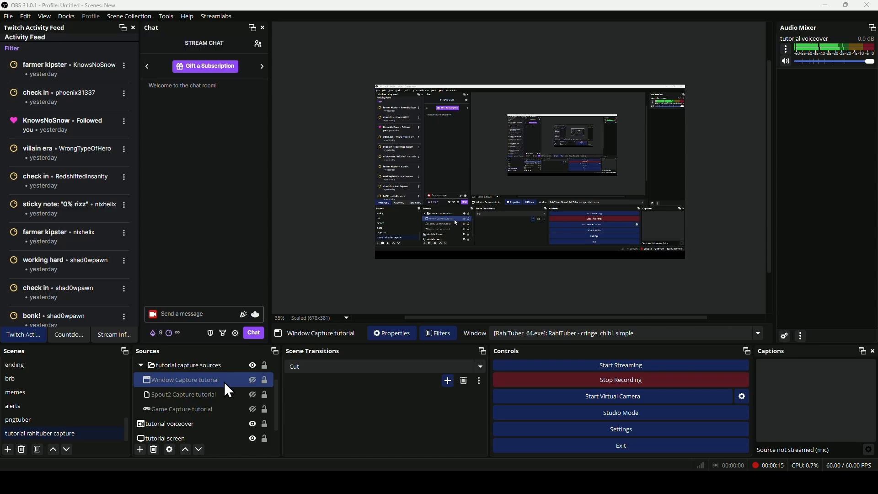
# In OBS Studio, toggle the visibility of the Game Capture and Spout2 Capture tutorial sources to preview the avatar on the canvas
pyautogui.click(254, 411)
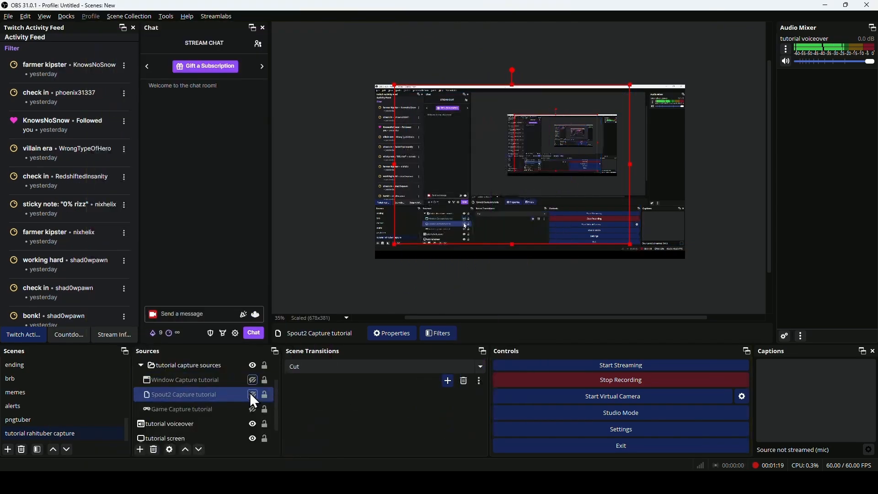
pyautogui.click(252, 394)
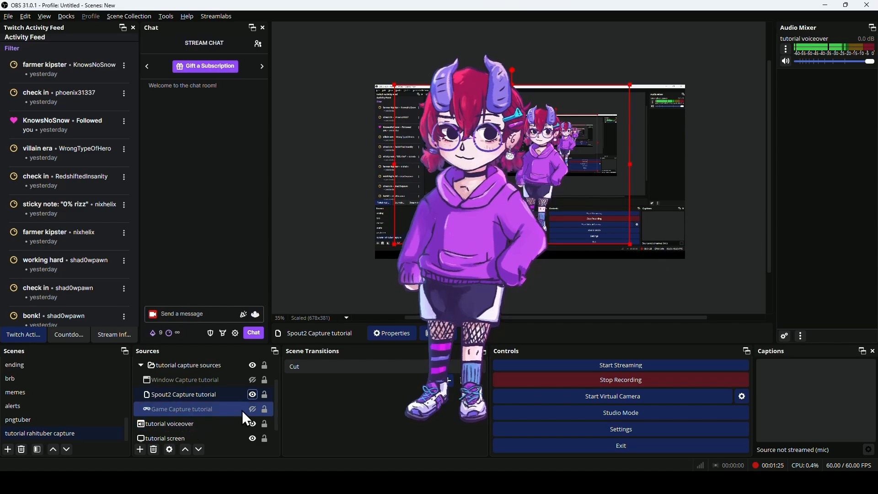
pyautogui.click(252, 395)
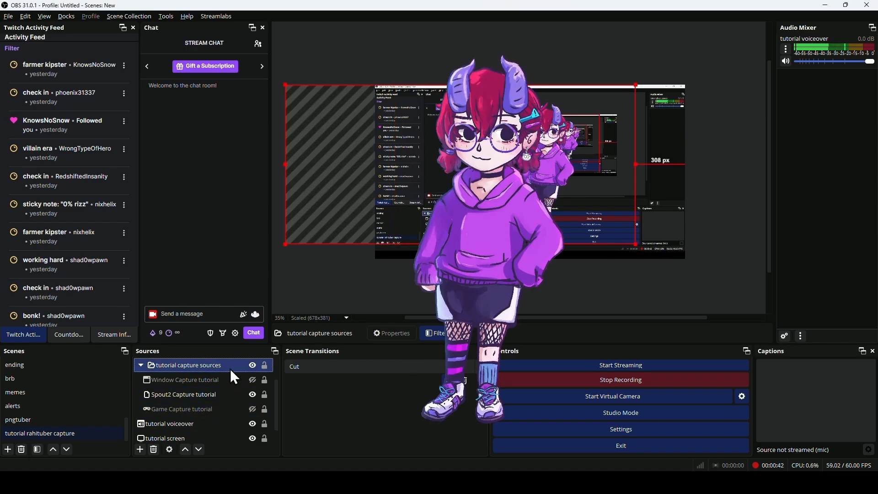
pyautogui.click(210, 381)
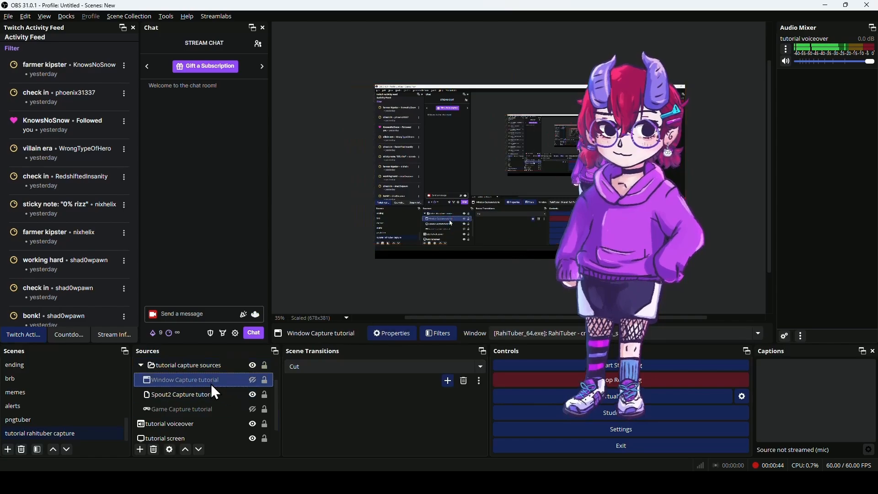
pyautogui.click(252, 394)
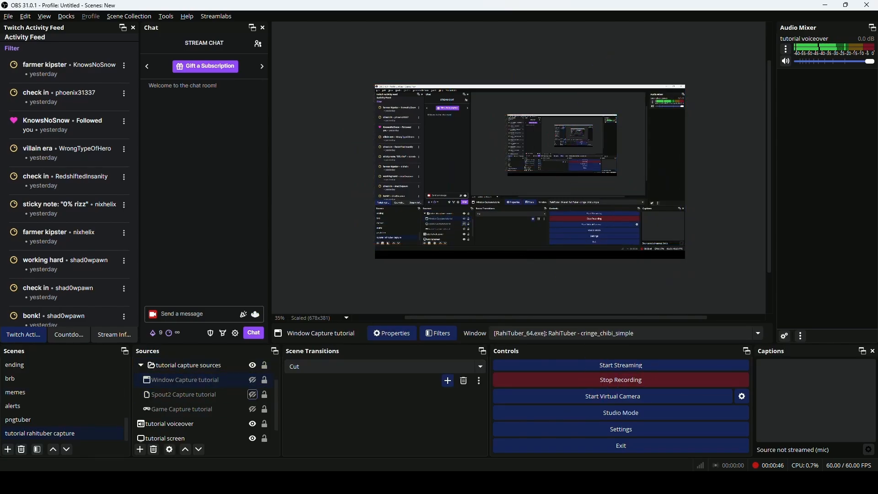
pyautogui.click(253, 395)
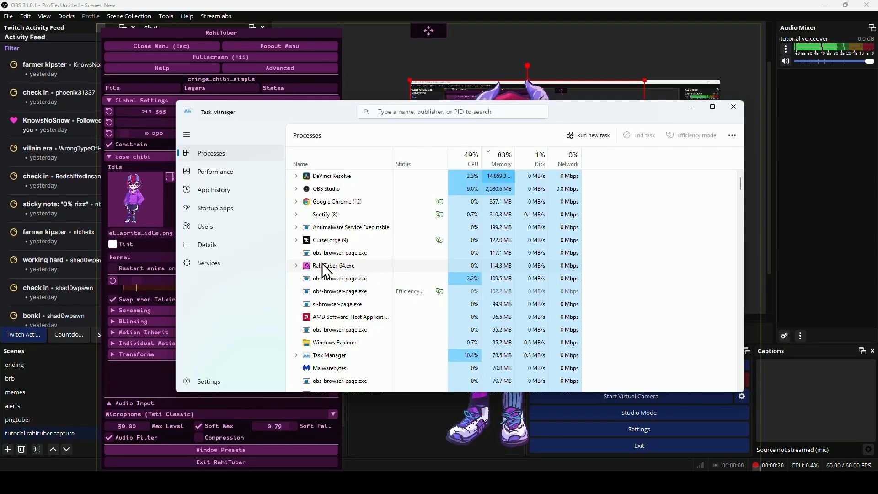
# Switch to RahiTuber, turn off the transparent background in the advanced settings, and open the background color choice
pyautogui.click(789, 190)
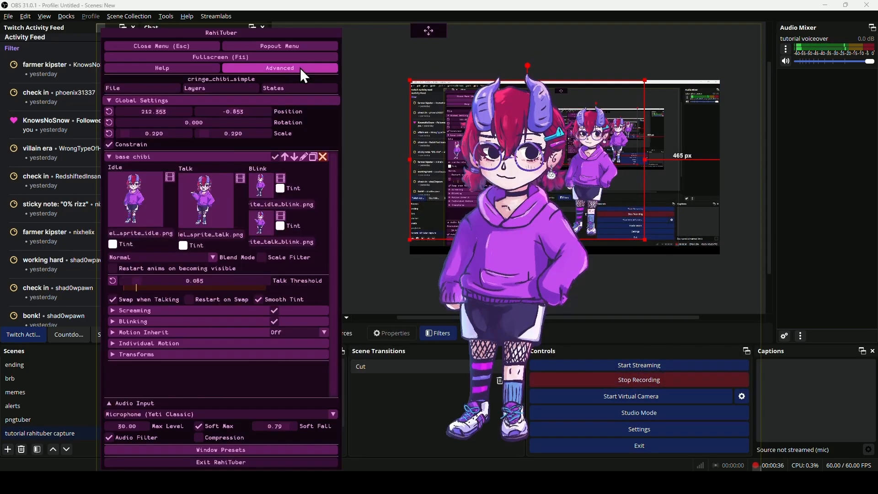
pyautogui.click(300, 68)
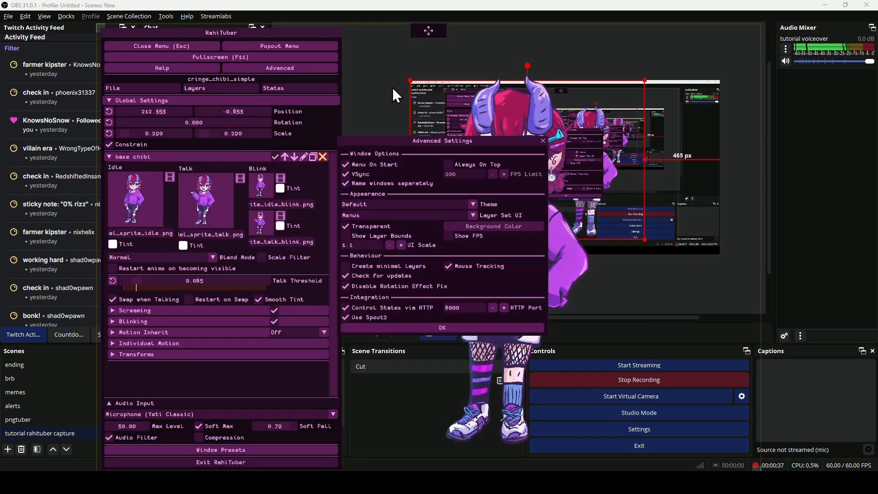
pyautogui.click(349, 224)
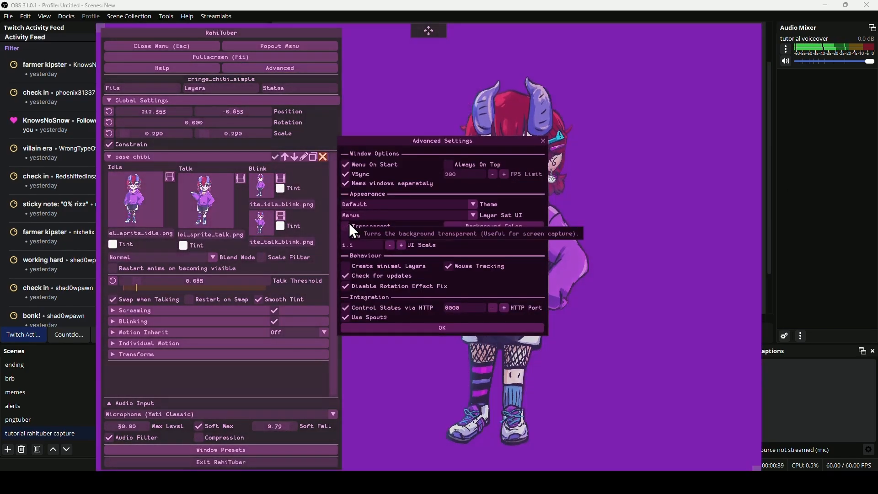
pyautogui.click(464, 224)
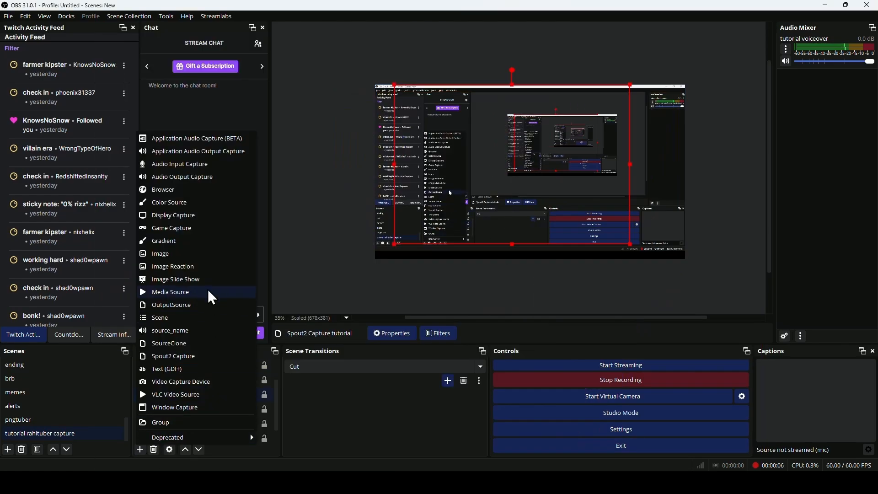
# In OBS Studio, add a Game Capture source that captures the specific window [RahiTuber_64.exe]: RahiTuber - cringe_chibi_simple
pyautogui.click(202, 229)
pyautogui.click(462, 296)
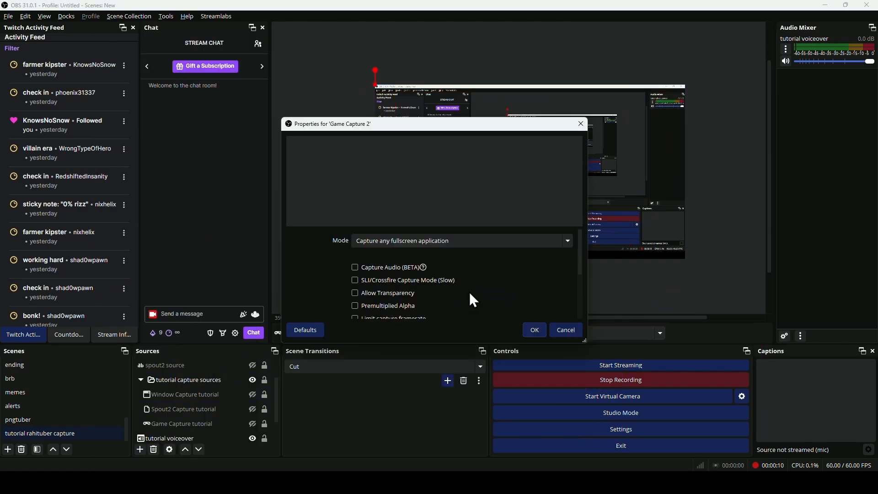
pyautogui.click(411, 263)
pyautogui.click(422, 259)
pyautogui.click(434, 296)
pyautogui.scroll(-1, 427, 307)
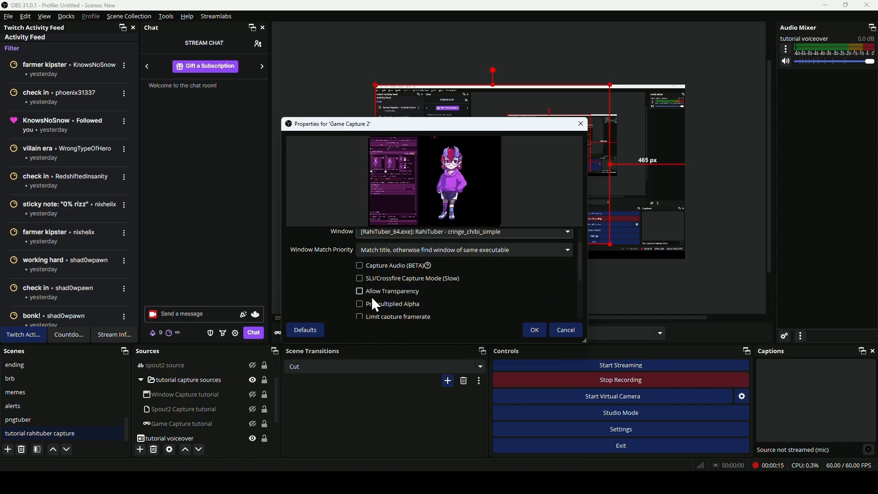
# Allow transparency for the new game capture and accept its properties
pyautogui.click(366, 292)
pyautogui.scroll(-2, 343, 304)
pyautogui.click(535, 330)
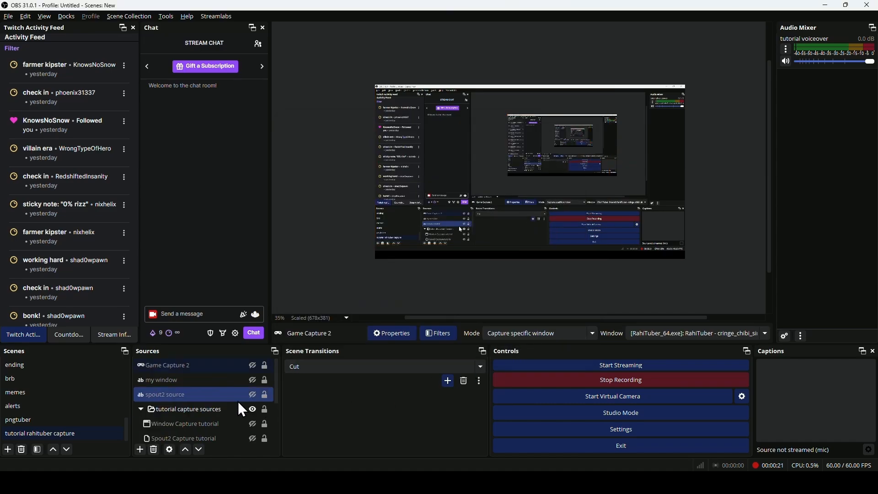
# Make the newly added game capture source visible in the scene
pyautogui.scroll(1, 238, 401)
pyautogui.click(238, 380)
pyautogui.click(259, 369)
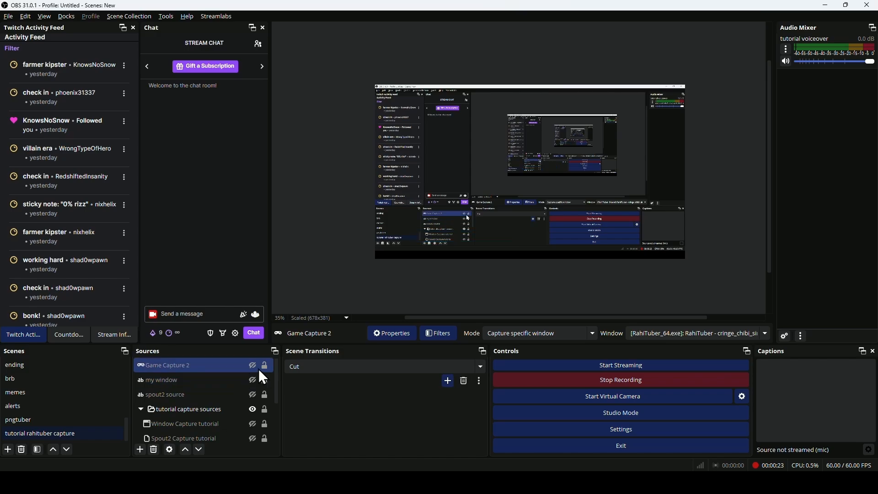
pyautogui.click(253, 365)
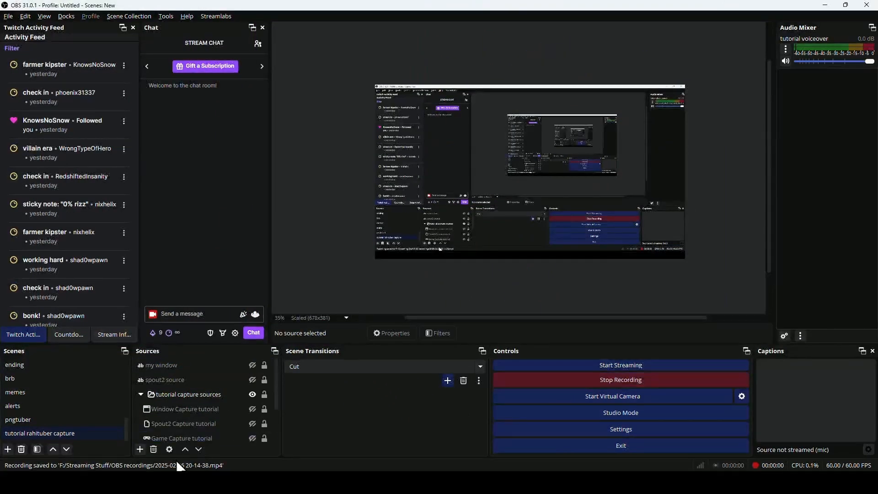
# Add a Window Capture source for [RahiTuber_64.exe]: RahiTuber - cringe_chibi_simple using the Windows 10 (1903 and up) capture method
pyautogui.click(140, 449)
pyautogui.click(224, 415)
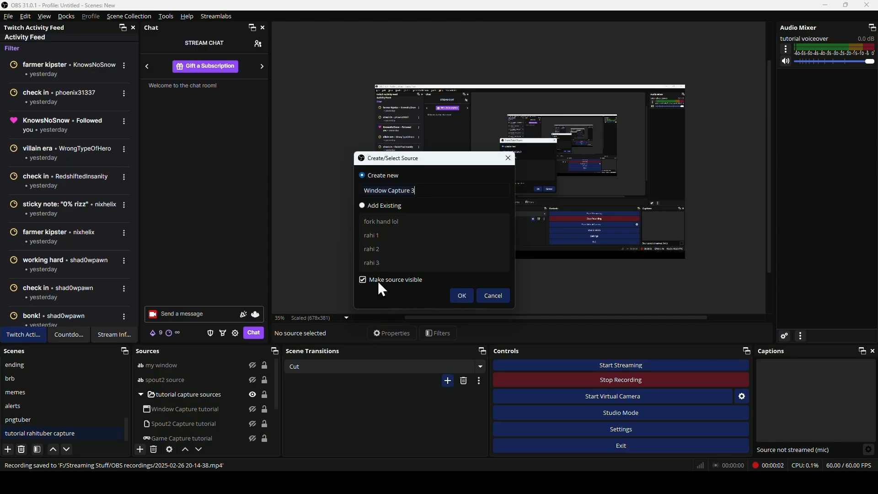
pyautogui.click(462, 296)
pyautogui.click(476, 241)
pyautogui.click(476, 269)
pyautogui.click(446, 258)
pyautogui.click(439, 294)
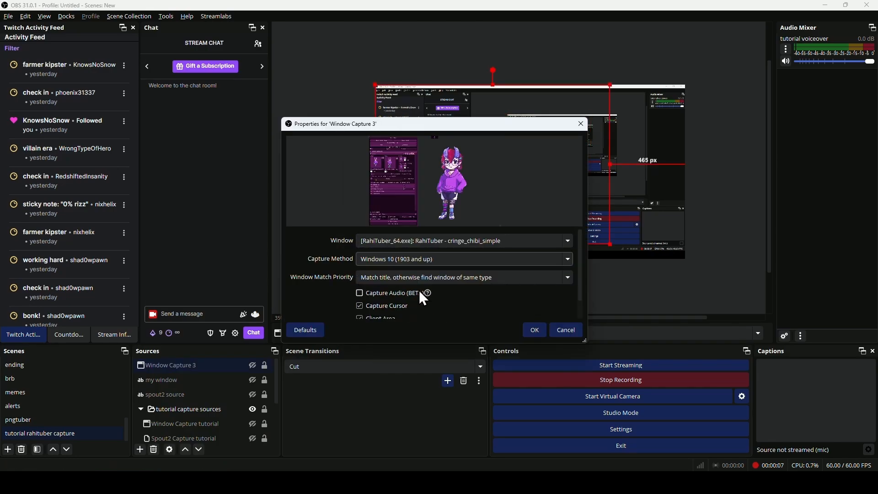
pyautogui.scroll(-1, 337, 287)
pyautogui.click(534, 330)
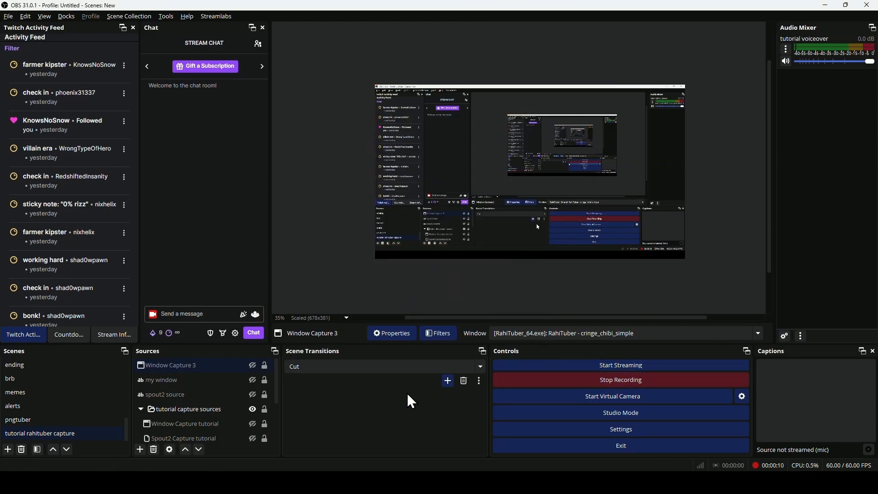
# Make the new window capture visible, shift it slightly right on the canvas, and scale it down from its lower-right corner
pyautogui.click(252, 365)
pyautogui.moveTo(457, 176); pyautogui.dragTo(491, 177)
pyautogui.moveTo(641, 243); pyautogui.dragTo(590, 212)
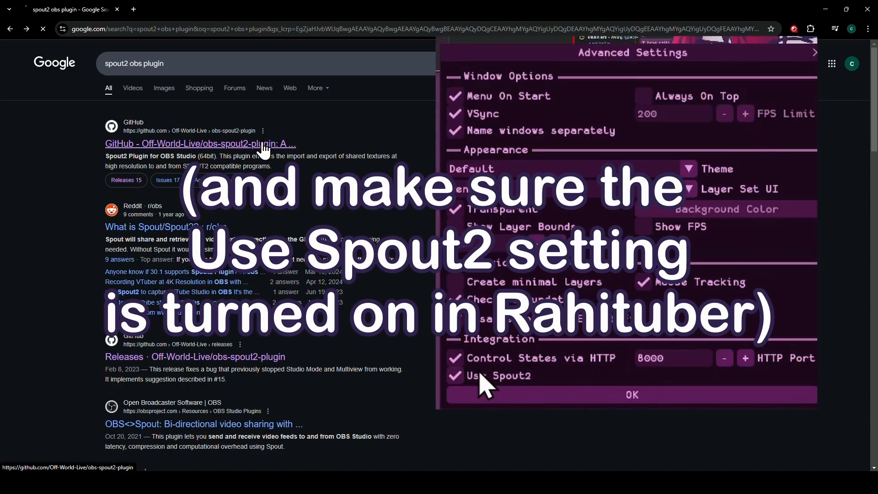
# Add a Spout2 Capture source to the scene and choose RahiTuber - cringe_chibi_simple as its sender
pyautogui.scroll(-10, 219, 256)
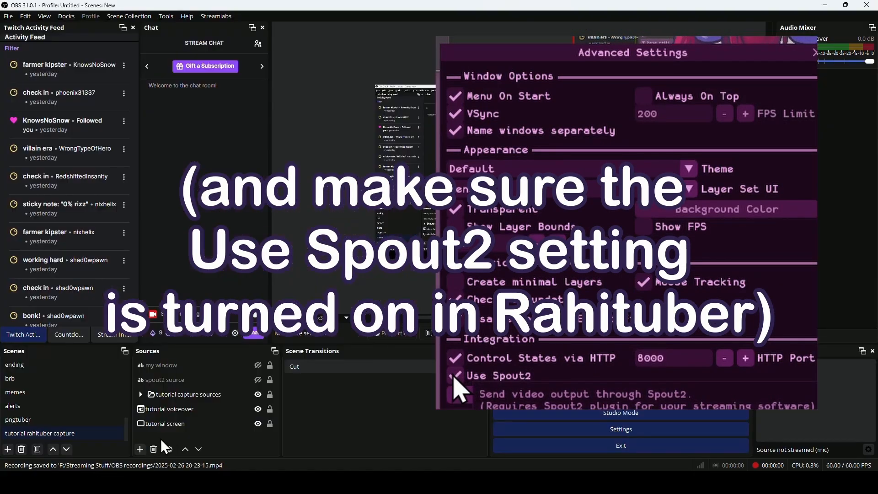
pyautogui.click(140, 449)
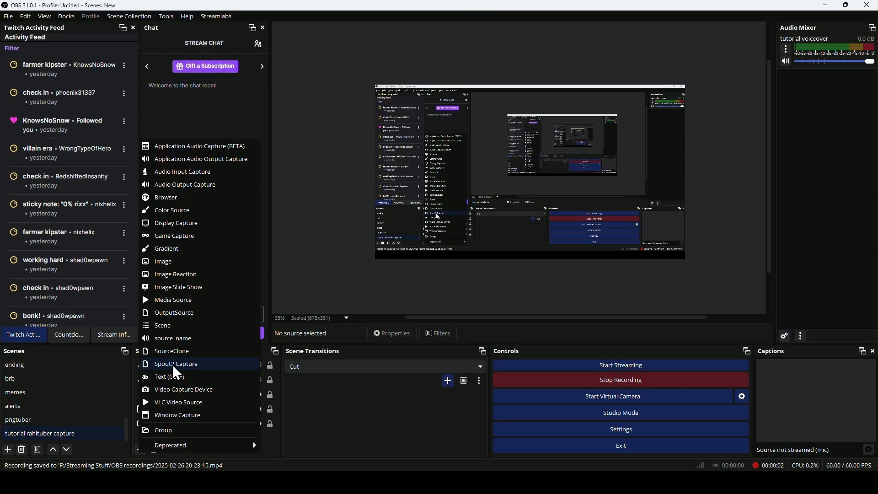
pyautogui.click(181, 363)
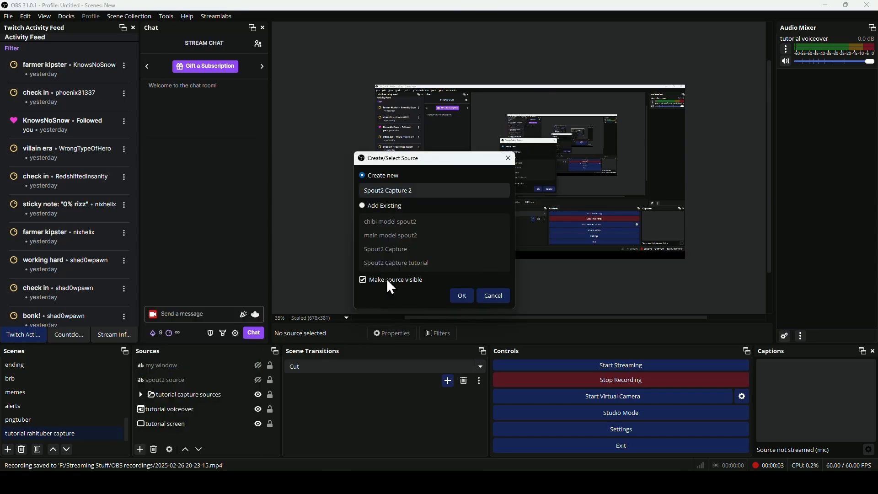
pyautogui.click(462, 296)
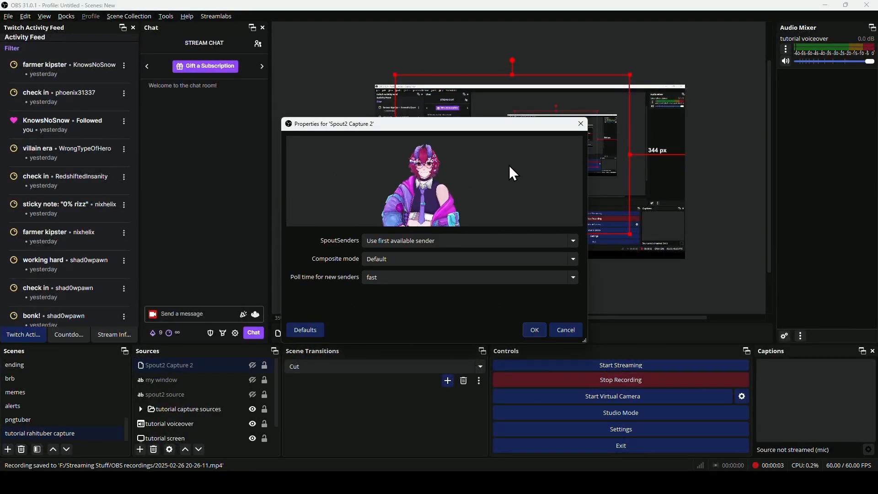
pyautogui.click(466, 239)
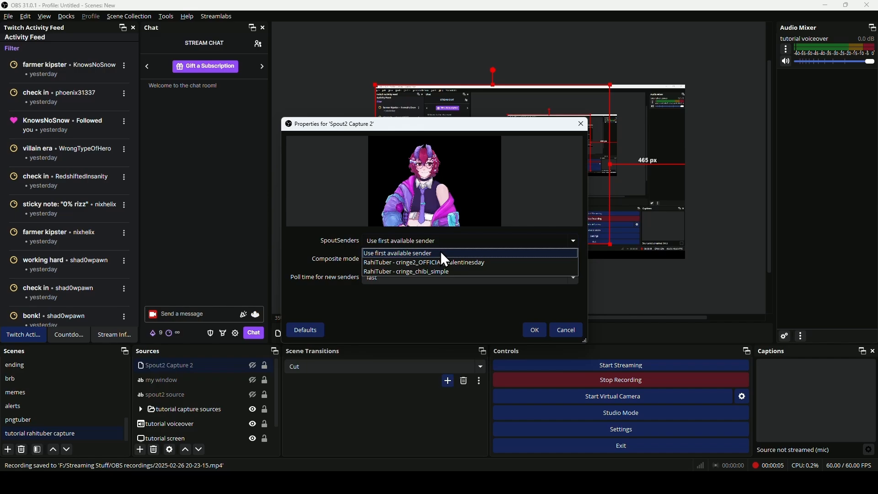
pyautogui.click(428, 272)
# Try the Spout2 source's Premultiplied Alpha, Converted Premultiplied Alpha (legacy) and Opaque composite modes, then set it to Default and accept the properties
pyautogui.click(388, 258)
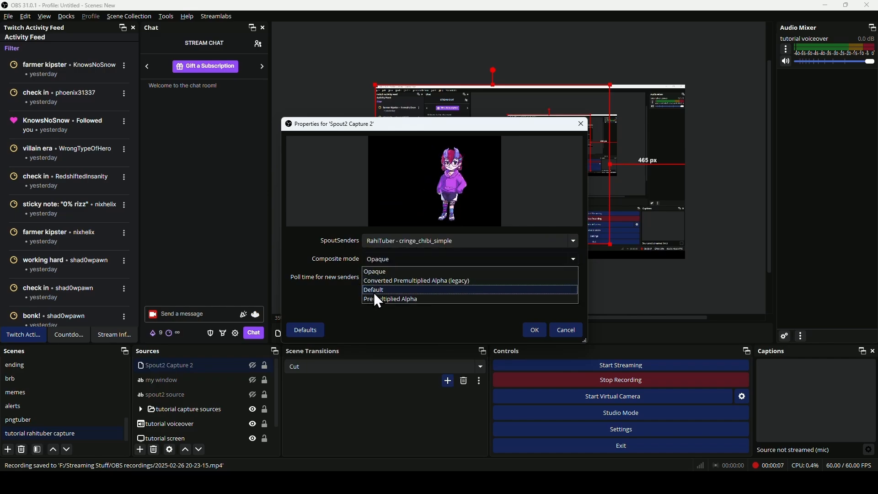
pyautogui.click(375, 293)
pyautogui.click(374, 257)
pyautogui.click(386, 300)
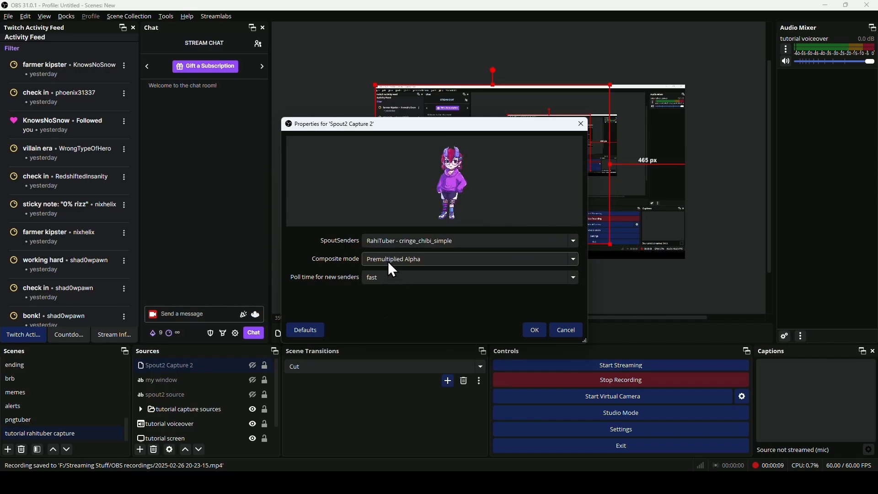
pyautogui.click(388, 262)
pyautogui.click(391, 283)
pyautogui.click(393, 261)
pyautogui.click(392, 270)
pyautogui.click(391, 263)
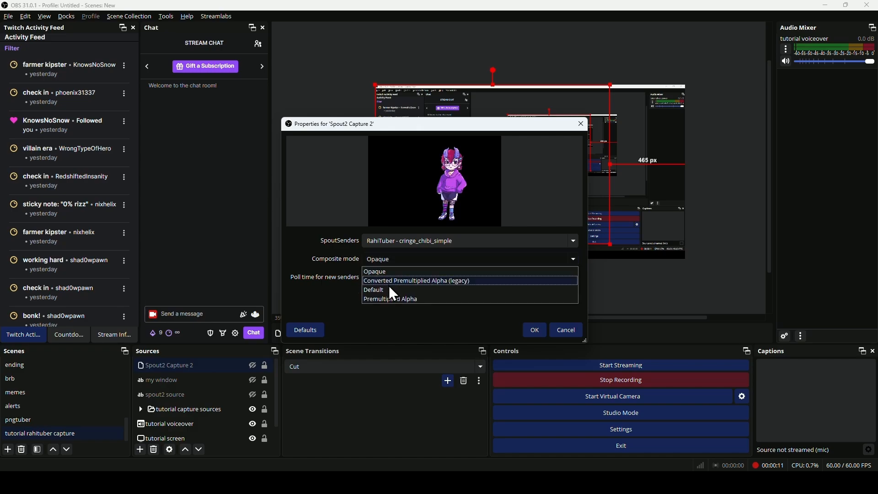
pyautogui.click(388, 289)
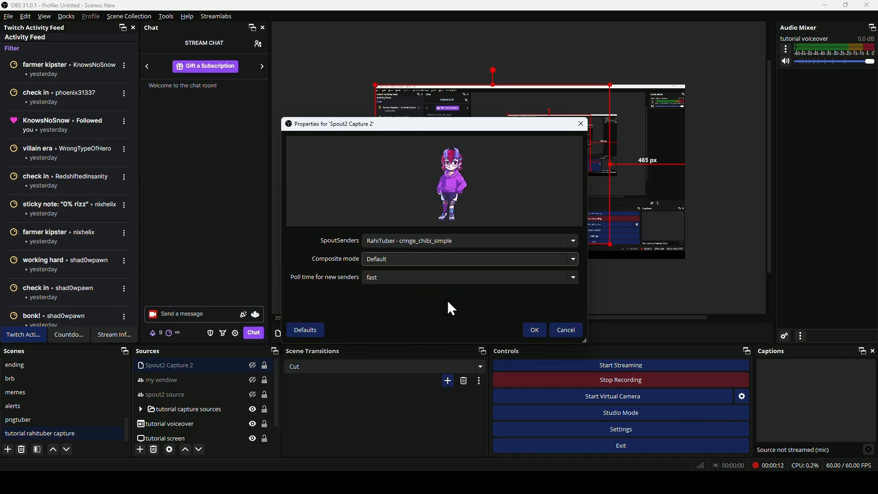
pyautogui.click(531, 332)
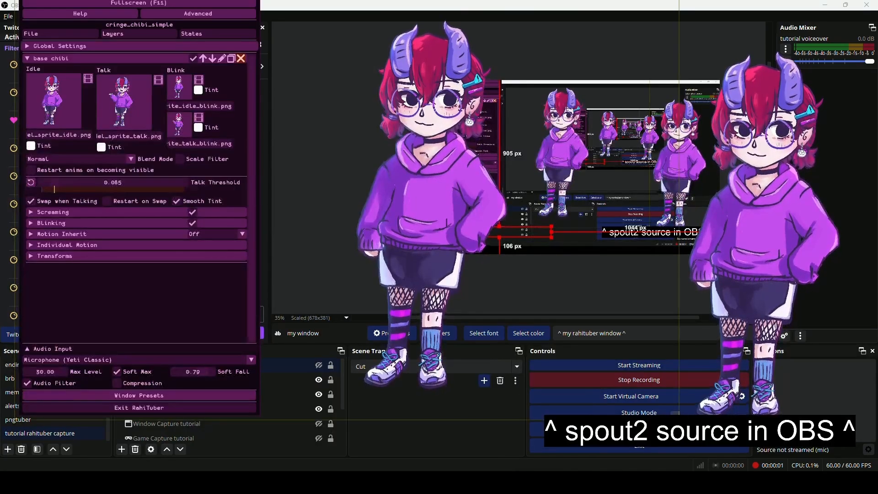
# Make the my window text source visible and bring the RahiTuber window to the front
pyautogui.scroll(3, 274, 389)
pyautogui.click(318, 365)
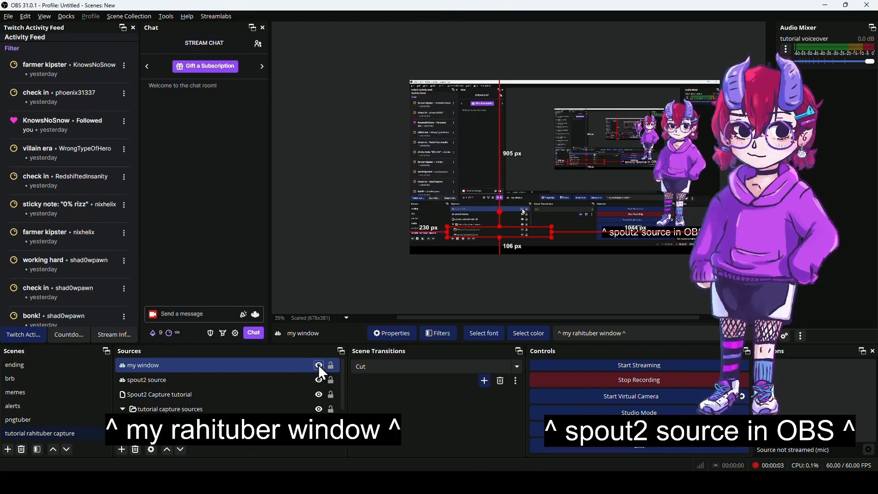
pyautogui.click(550, 481)
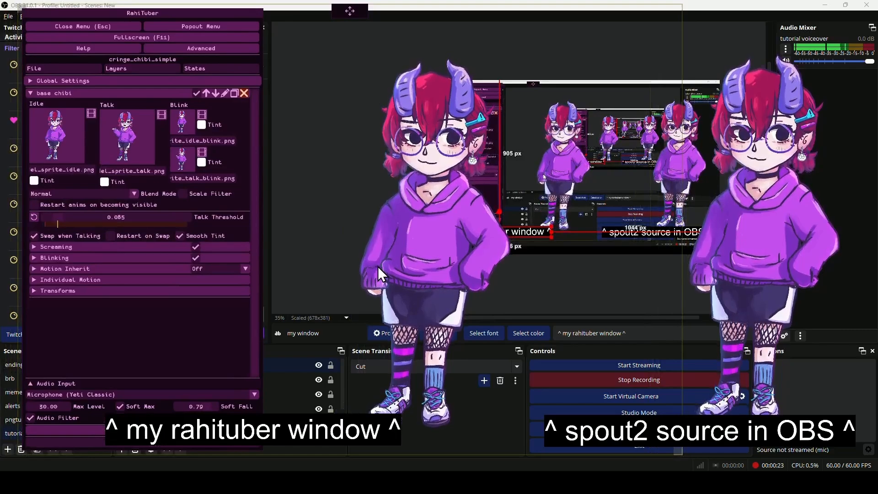
# Review RahiTuber's advanced settings, including the Use Spout2 option, and close them
pyautogui.click(199, 48)
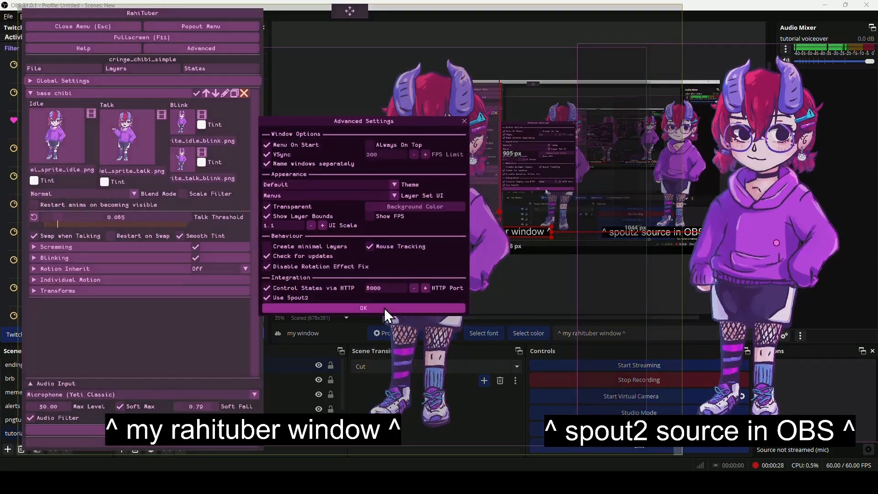
pyautogui.click(384, 308)
pyautogui.click(249, 48)
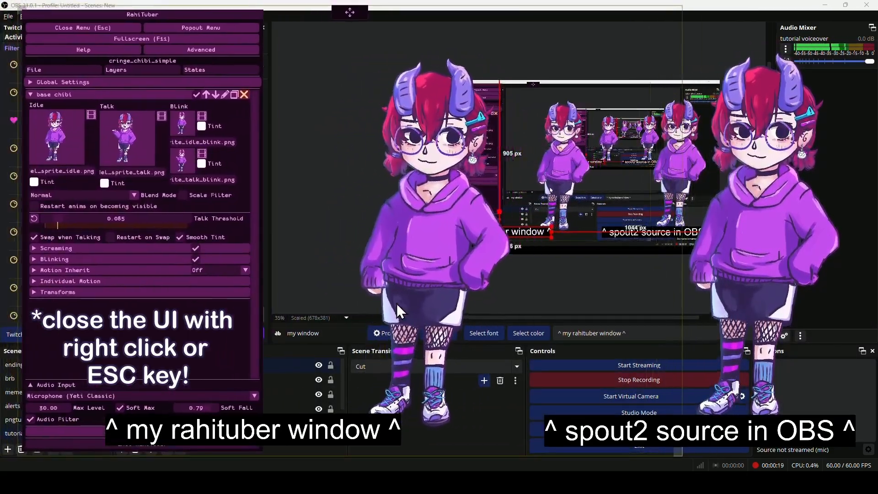
# Hide and show the RahiTuber menu repeatedly to compare the avatar window with the Spout2 source
pyautogui.rightClick(396, 302)
pyautogui.rightClick(396, 302)
pyautogui.rightClick(396, 301)
pyautogui.rightClick(396, 301)
pyautogui.moveTo(379, 269)
pyautogui.mouseDown()
pyautogui.moveTo(315, 278)
pyautogui.moveTo(378, 266)
pyautogui.mouseUp()
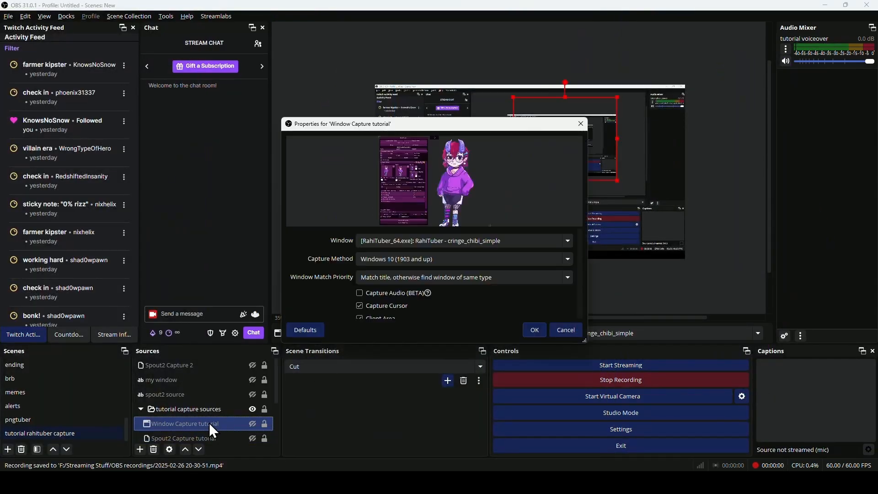
# Shift the avatar slightly left and down in its RahiTuber window, reopen the menu and open the advanced settings
pyautogui.scroll(-1, 364, 287)
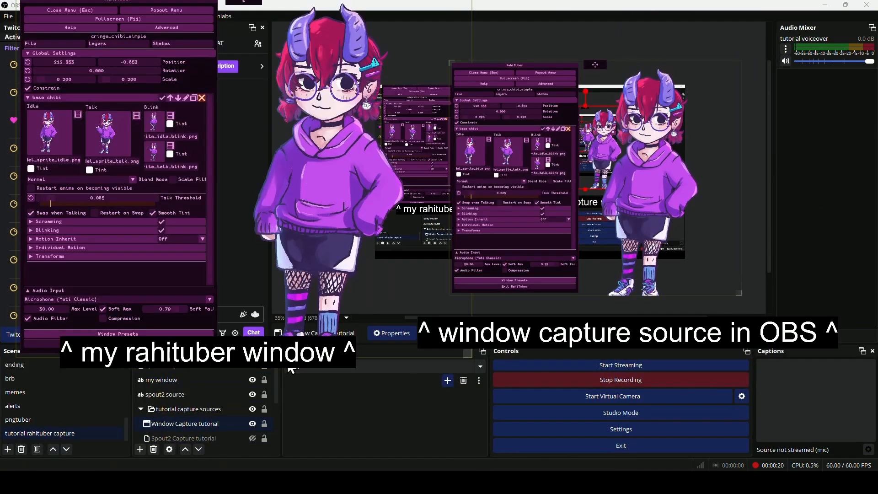
pyautogui.moveTo(532, 456)
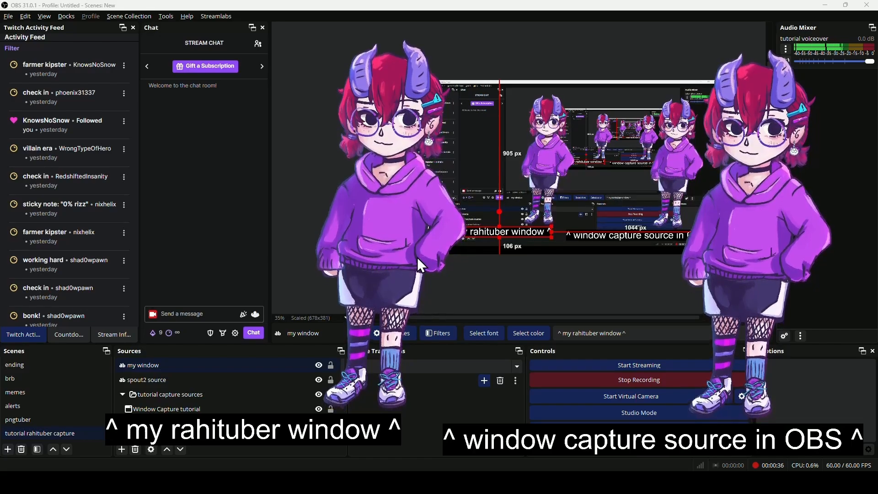
pyautogui.moveTo(417, 257); pyautogui.dragTo(366, 271)
pyautogui.press('Escape')
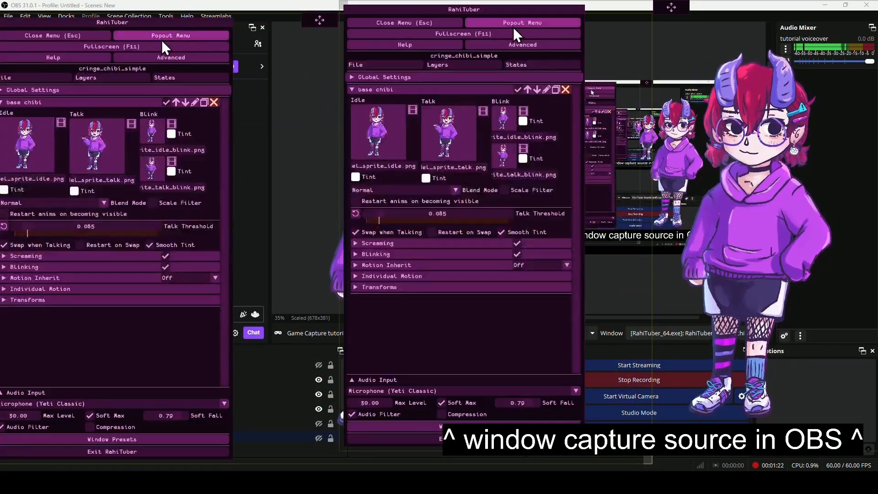
pyautogui.click(522, 44)
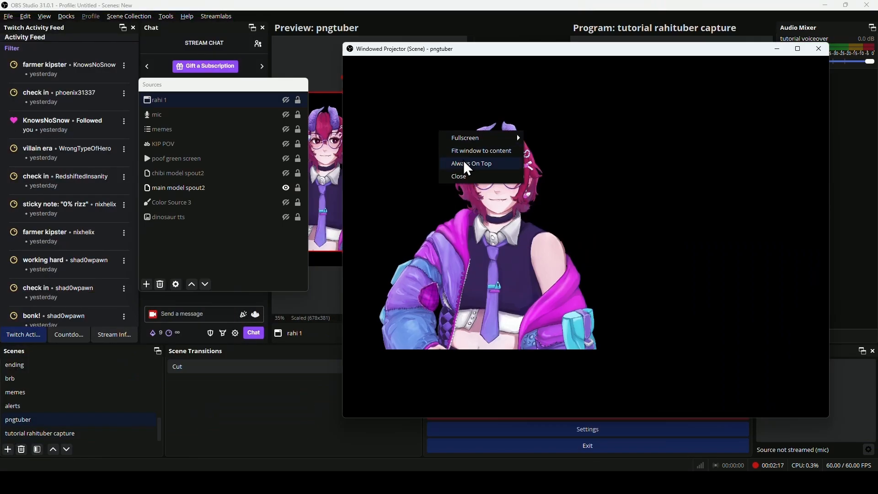
# Keep the pngtuber scene projector always on top, shift it slightly up and left, and hide the main model spout2 source
pyautogui.click(468, 168)
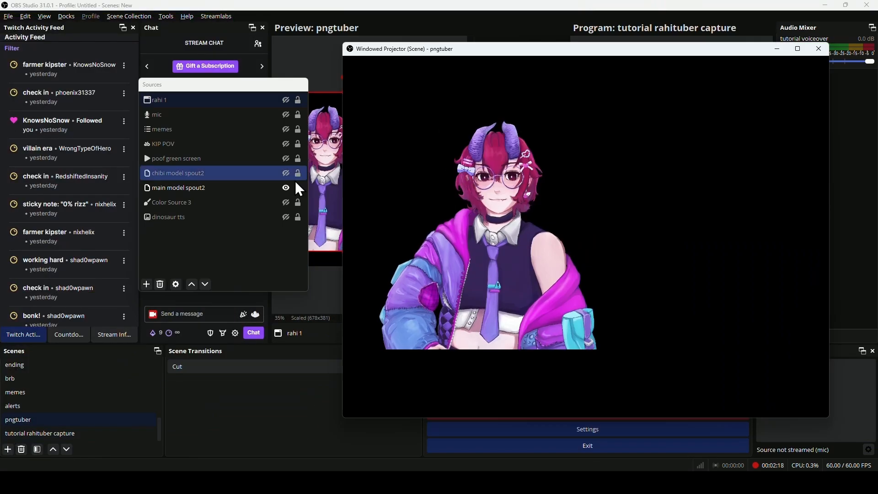
pyautogui.click(286, 187)
pyautogui.moveTo(434, 55); pyautogui.dragTo(420, 49)
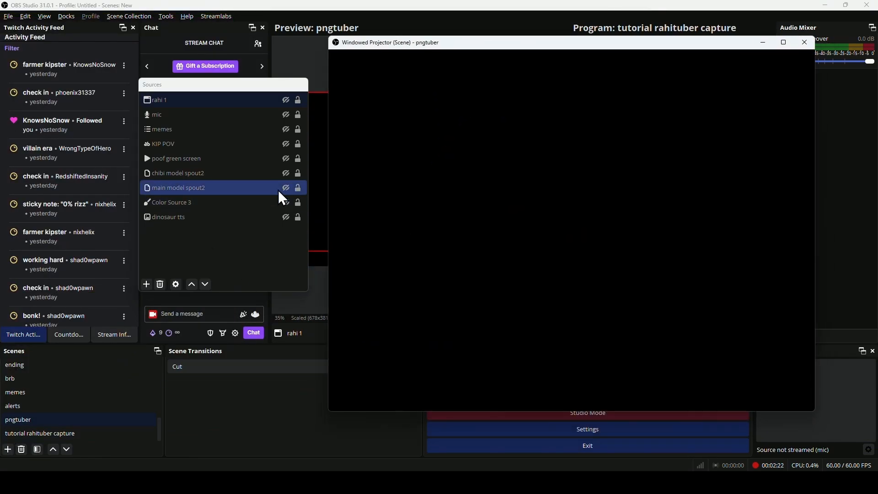
# Show and hide the main model spout2 and chibi model spout2 sources in turn while watching the projector
pyautogui.click(285, 188)
pyautogui.click(286, 188)
pyautogui.click(286, 173)
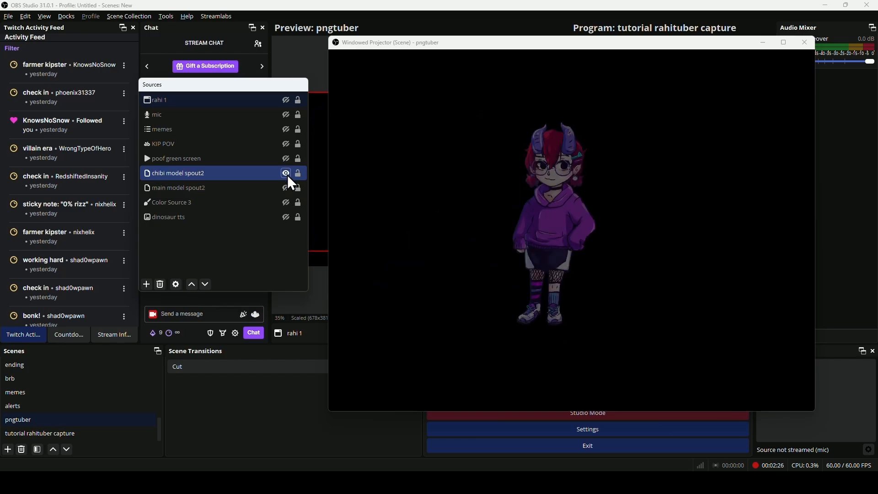
pyautogui.click(286, 173)
pyautogui.click(286, 188)
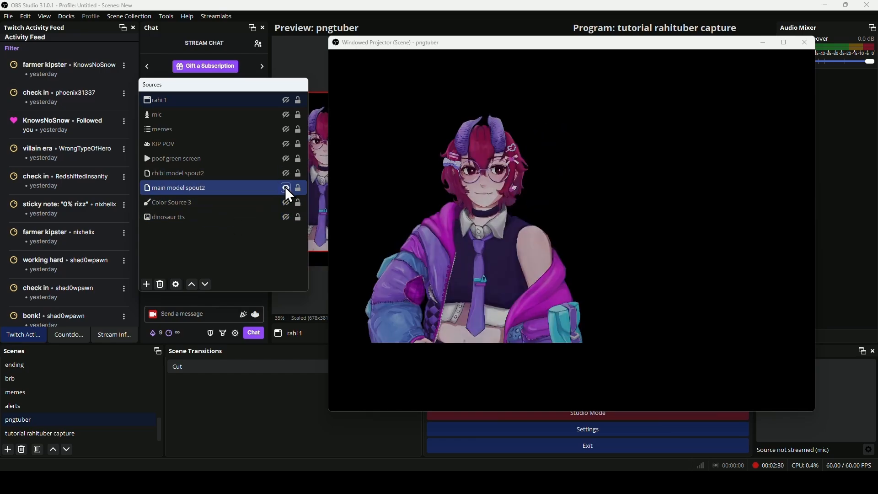
pyautogui.click(286, 187)
pyautogui.click(285, 173)
pyautogui.click(286, 173)
# Toggle the rahi 1 source on and off, and switch main model spout2 between shown and hidden for comparison
pyautogui.click(286, 100)
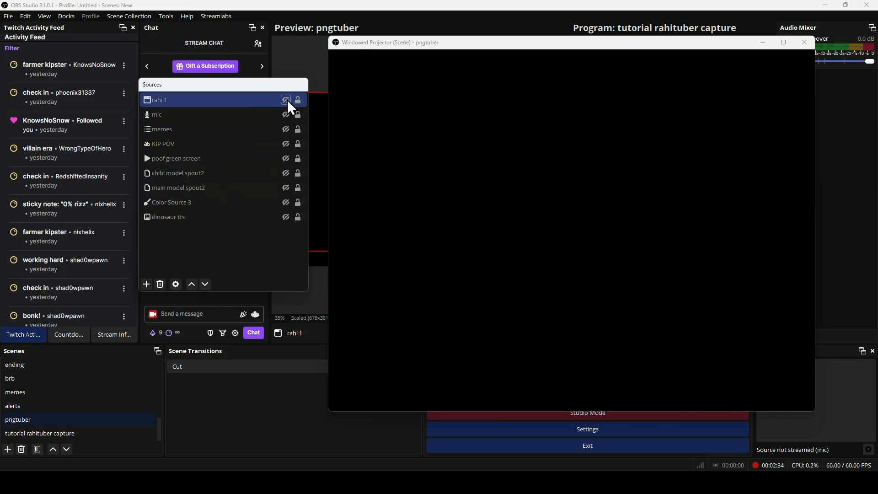
pyautogui.click(286, 100)
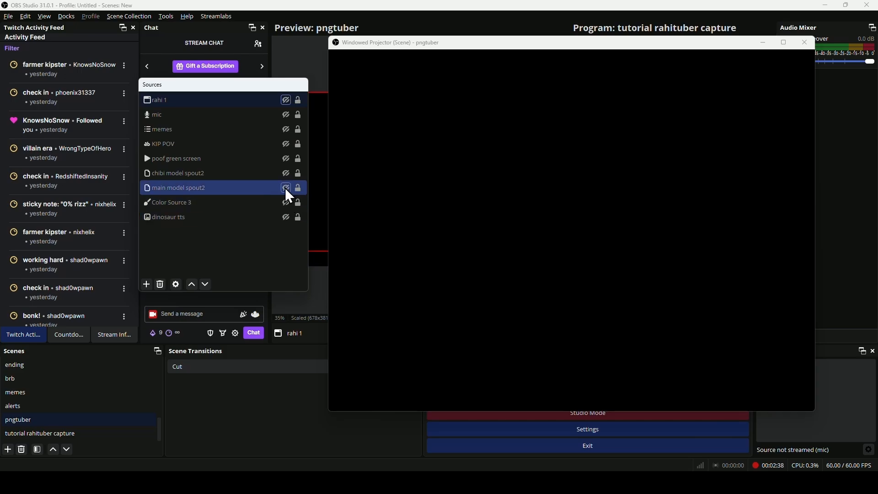
pyautogui.click(286, 188)
pyautogui.click(286, 100)
pyautogui.click(286, 100)
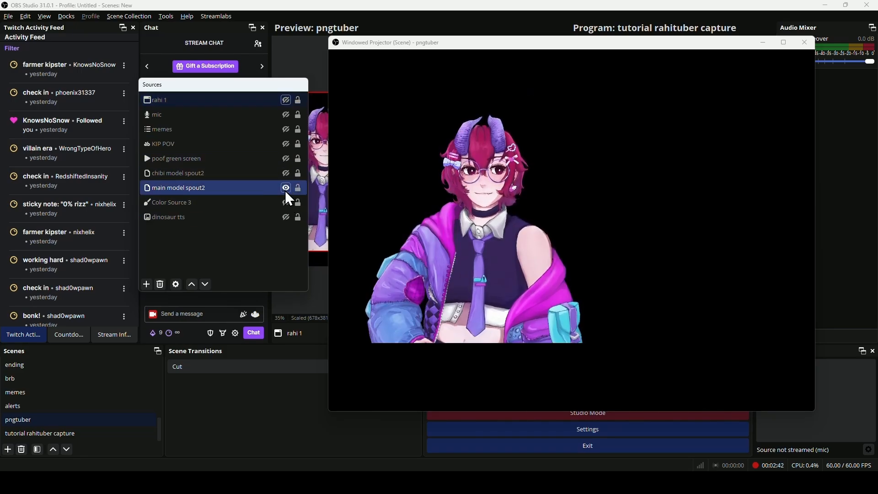
pyautogui.click(286, 187)
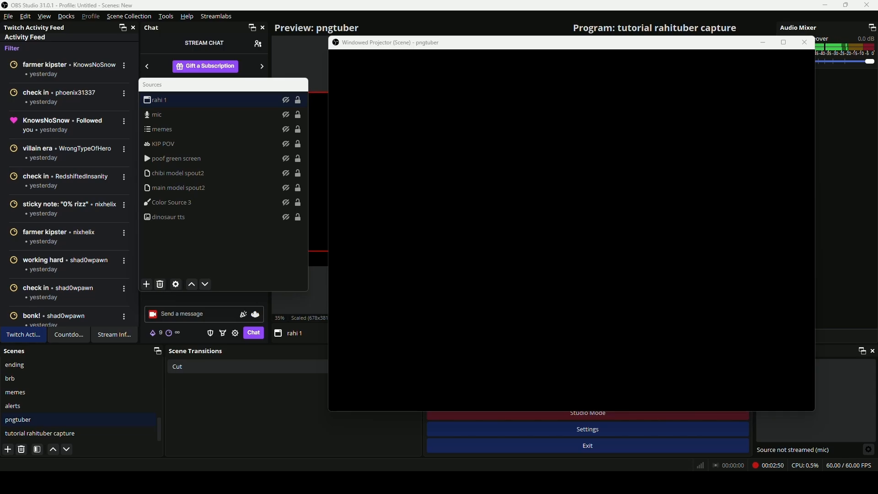
pyautogui.click(286, 188)
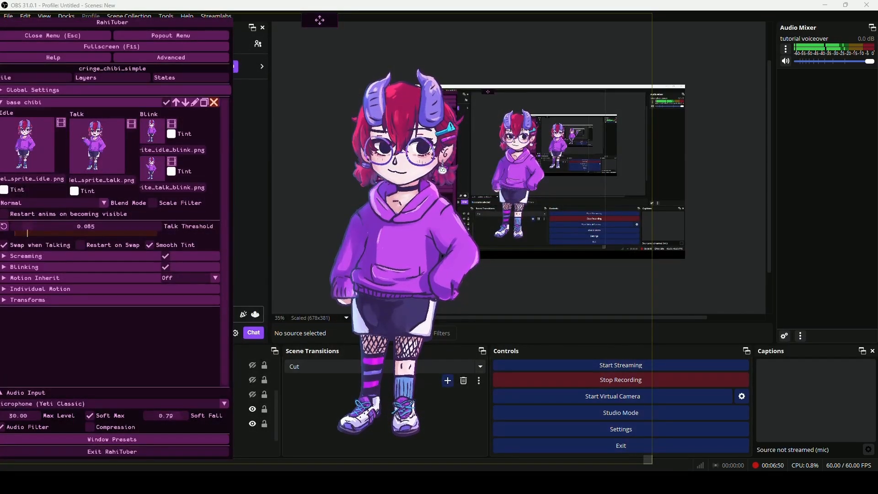
# Check the available target windows in the Window Capture tutorial source's properties and leave the selection without a change
pyautogui.moveTo(523, 458)
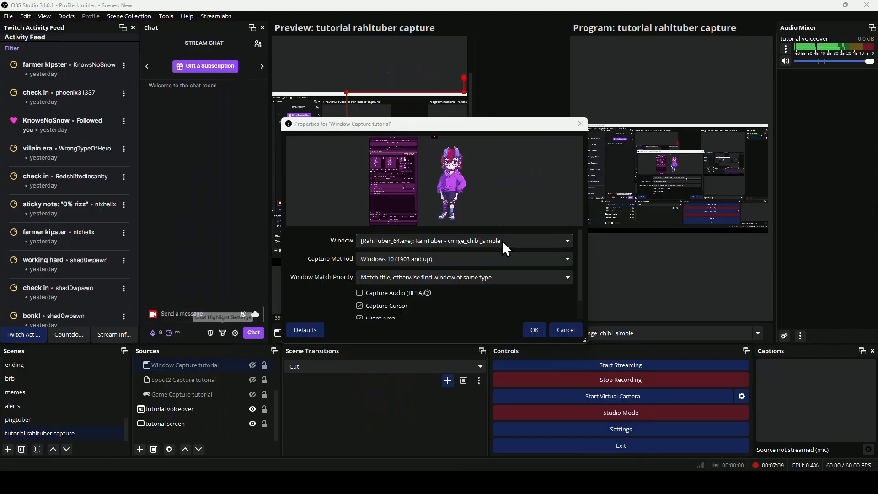
pyautogui.click(503, 241)
pyautogui.press('Escape')
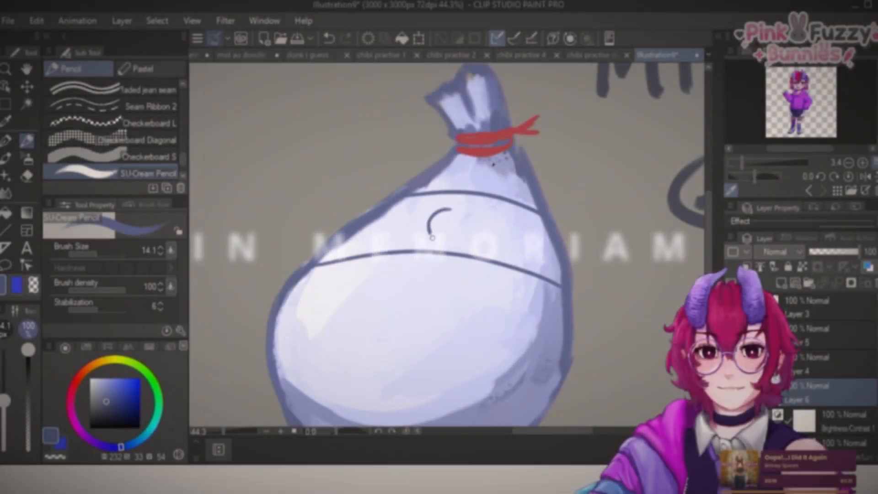
pyautogui.moveTo(432, 237); pyautogui.dragTo(477, 227)
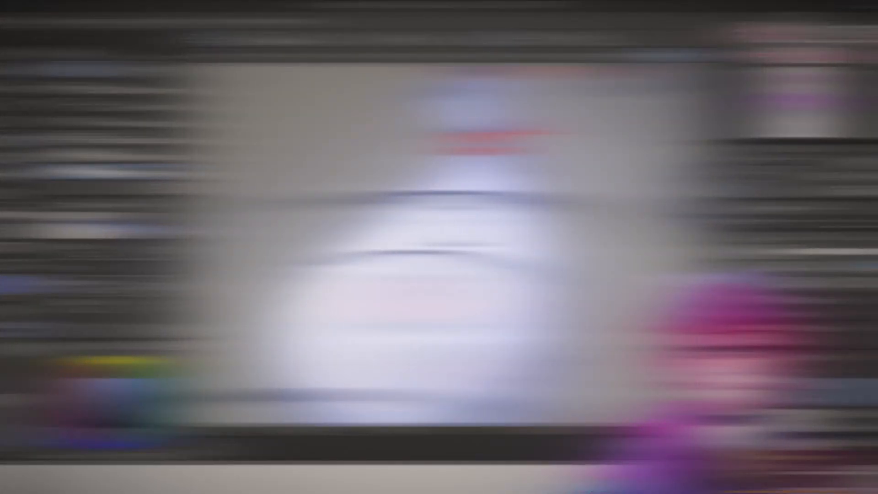
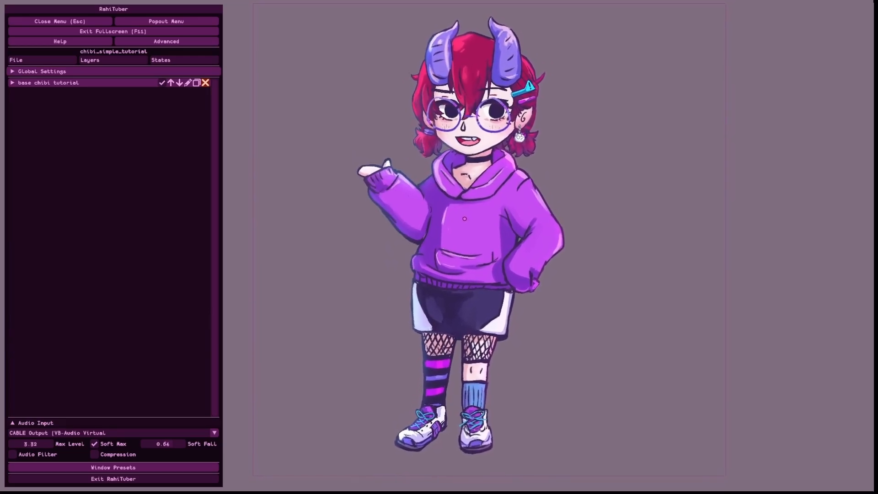
# Expand the base chibi tutorial layer's individual motion settings and view its idle and talking motion
pyautogui.click(49, 82)
pyautogui.click(49, 265)
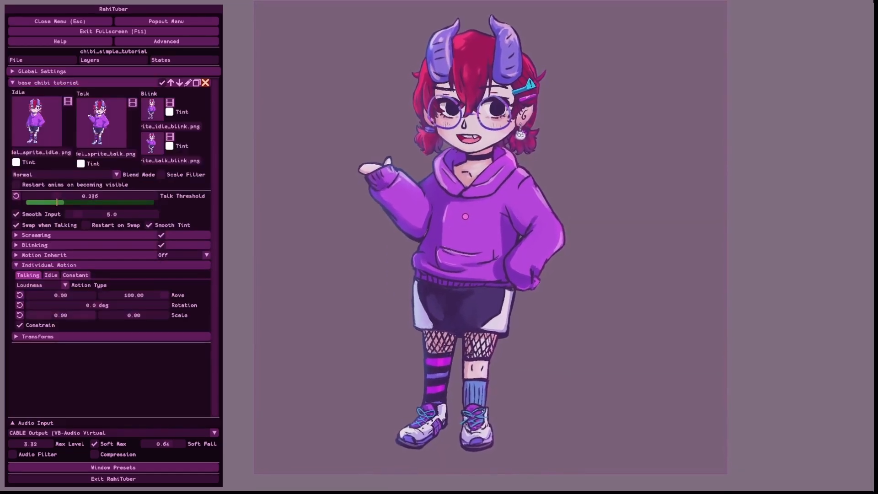
pyautogui.click(51, 275)
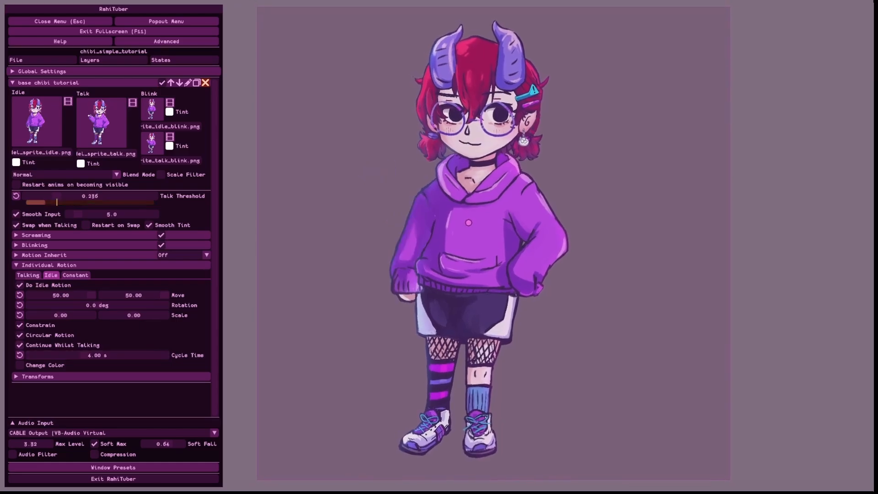
pyautogui.click(28, 276)
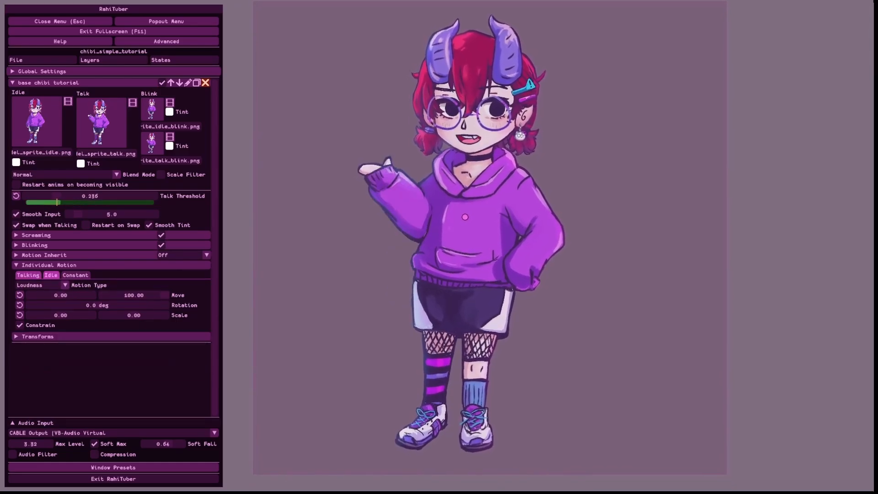
# Compare the base chibi tutorial layer's idle and talking motion settings, and close the individual motion section
pyautogui.click(51, 275)
pyautogui.click(28, 275)
pyautogui.click(48, 266)
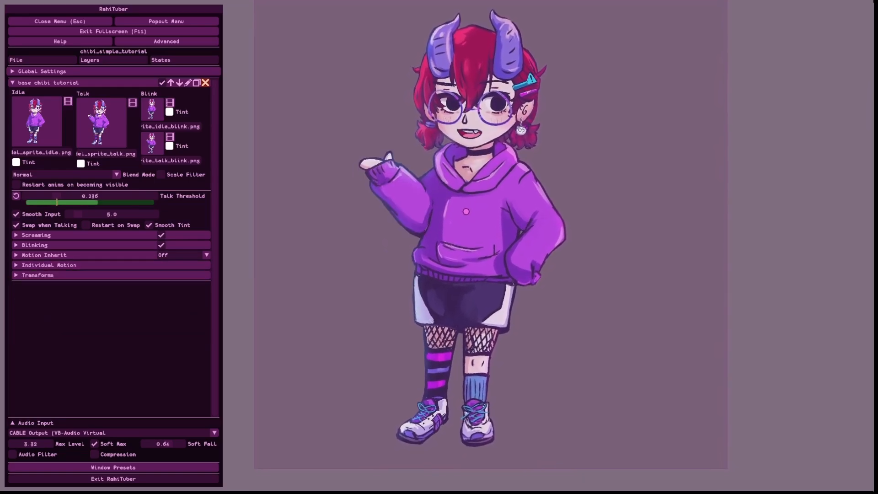
# View the base chibi tutorial layer's Motion Inherit section and leave it set to Off
pyautogui.click(49, 83)
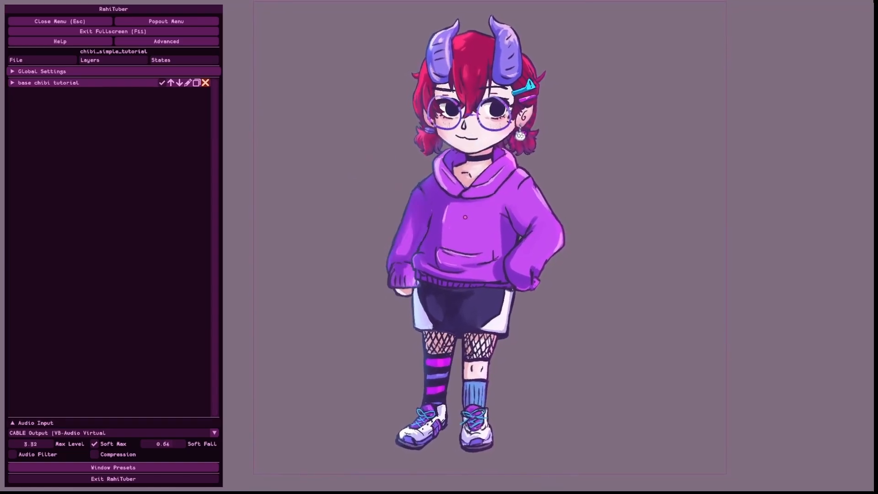
pyautogui.click(49, 83)
pyautogui.click(50, 255)
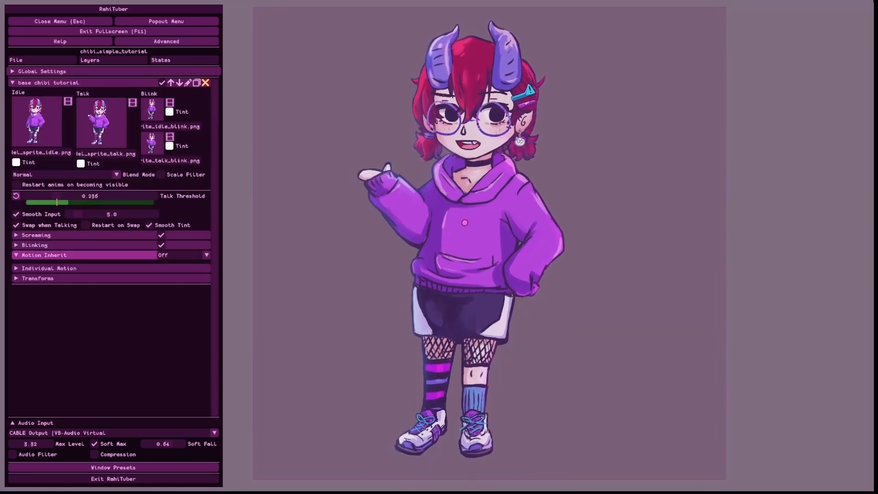
pyautogui.click(151, 255)
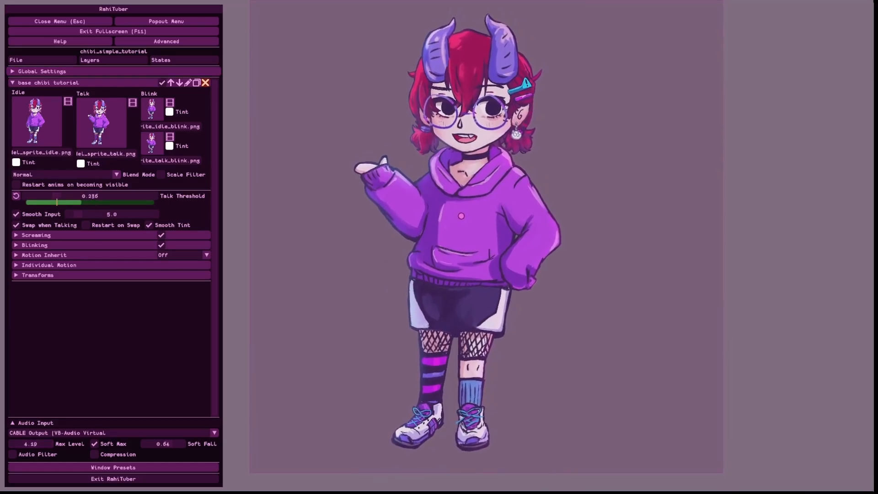
pyautogui.click(47, 83)
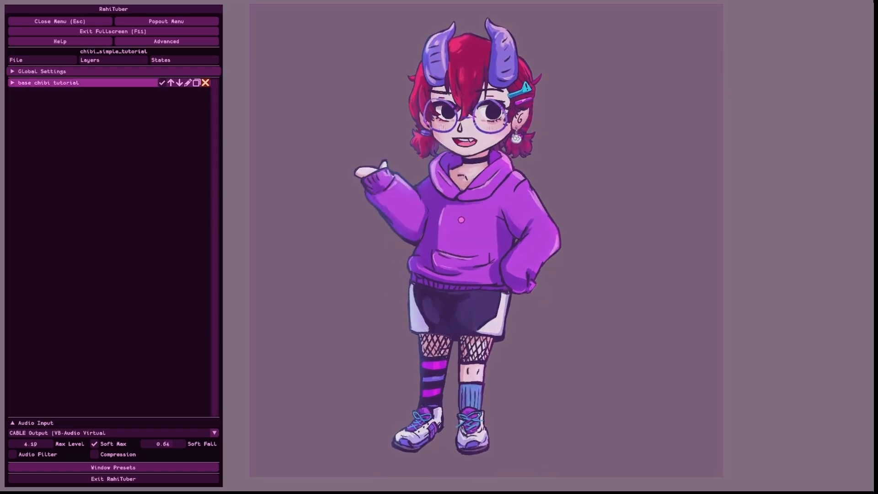
pyautogui.click(47, 82)
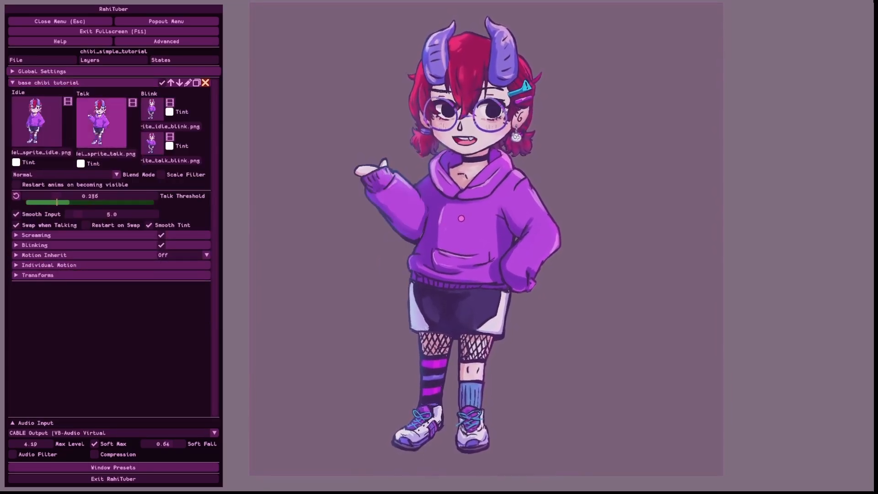
# Duplicate the base chibi tutorial layer and move the copy below the original
pyautogui.click(196, 83)
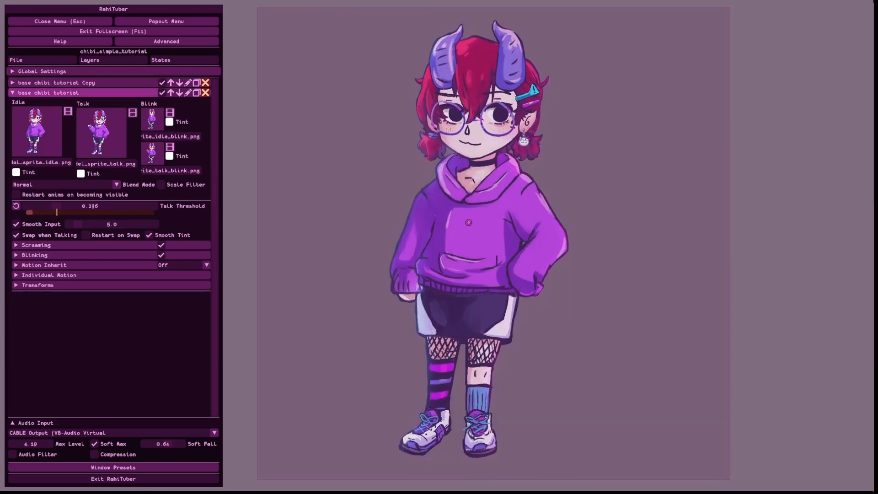
pyautogui.click(49, 93)
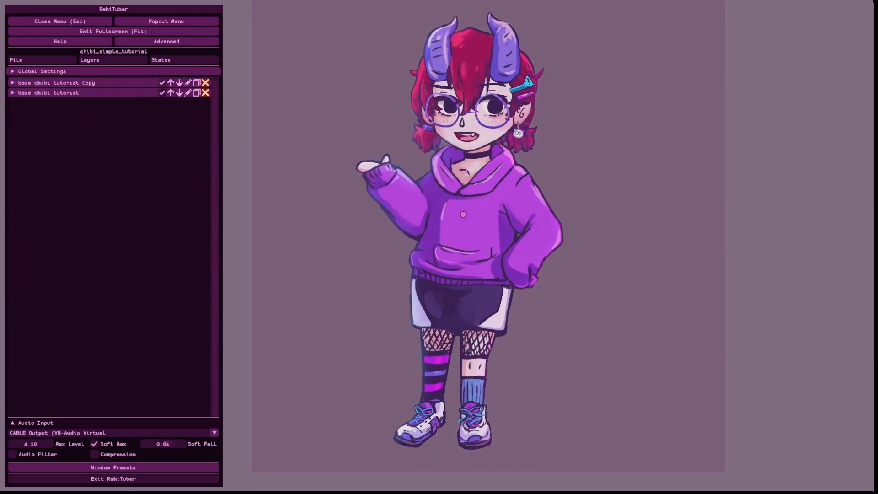
pyautogui.click(179, 83)
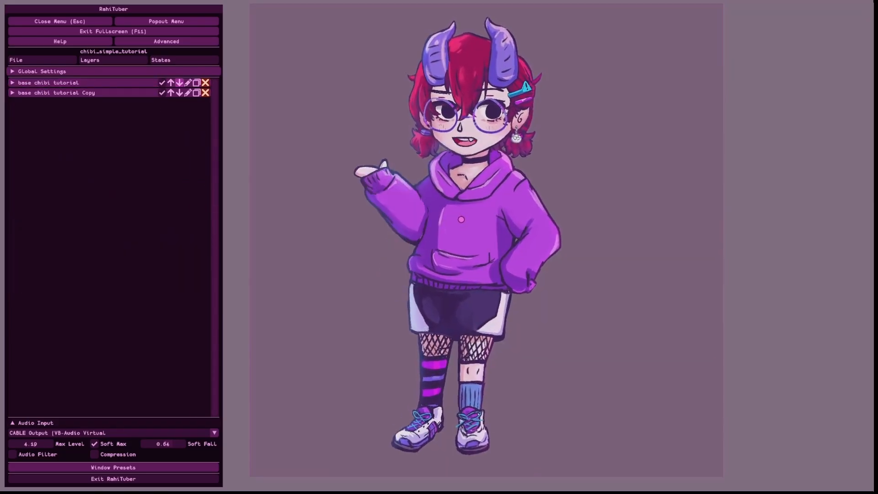
# Rename the copied layer as parent layer tutorial
pyautogui.click(187, 83)
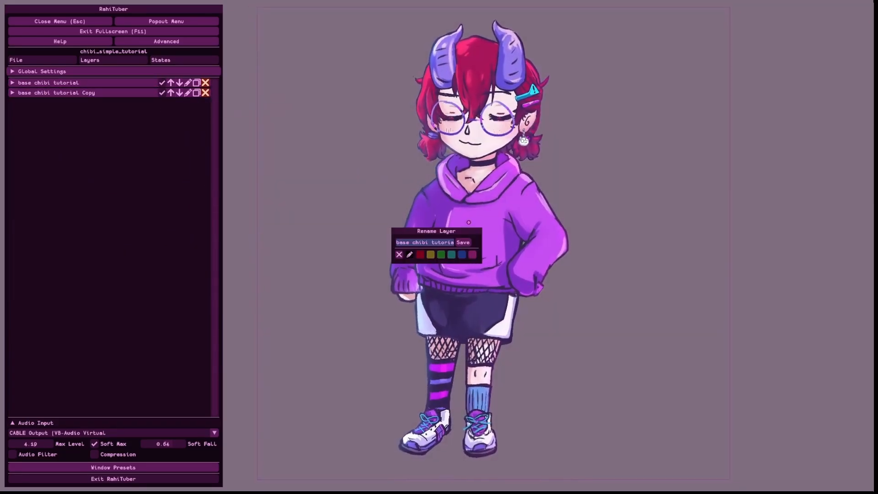
pyautogui.write('parent Layer')
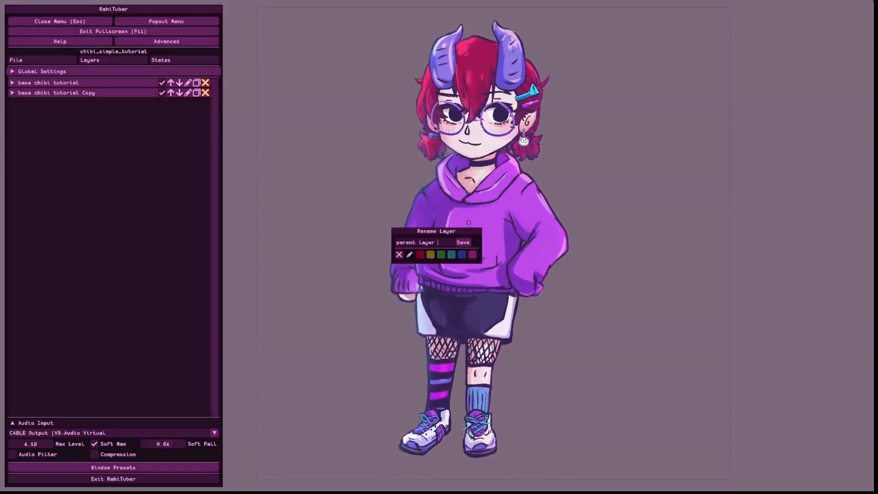
pyautogui.write(' tutorial')
pyautogui.press('Return')
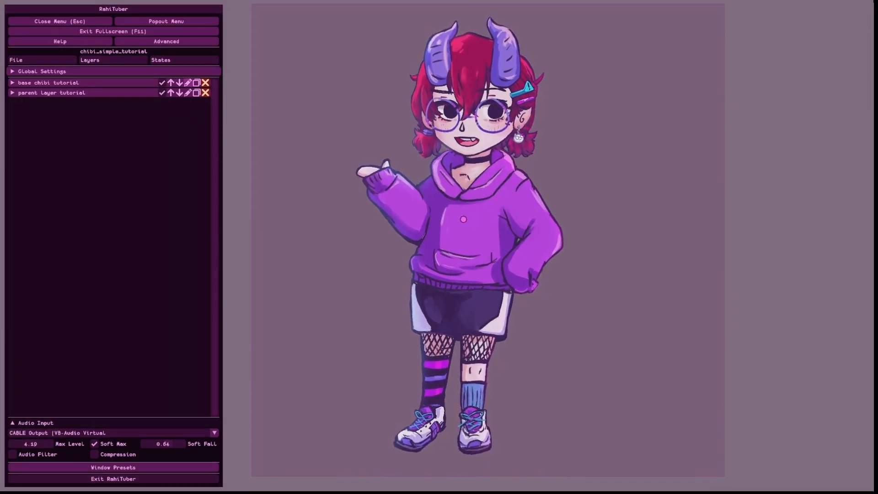
# Rename the base chibi tutorial layer as child layer tutorial
pyautogui.click(188, 83)
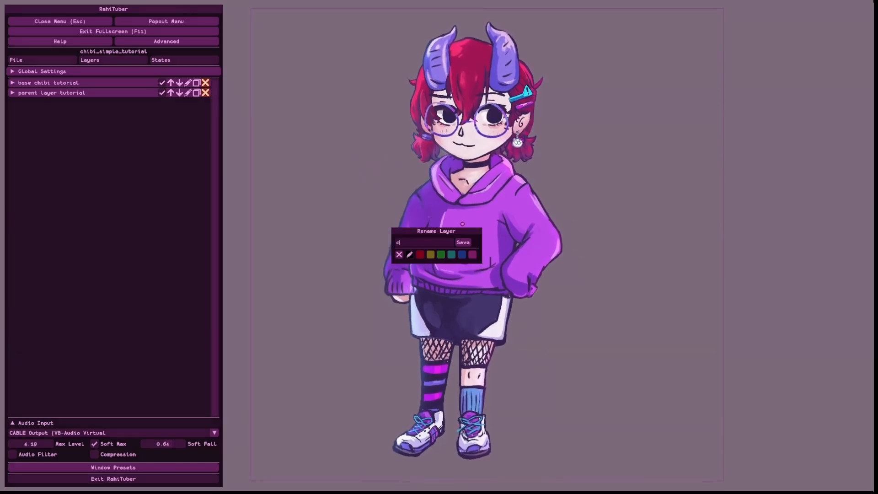
pyautogui.write('child Layer tutorial')
pyautogui.press('Return')
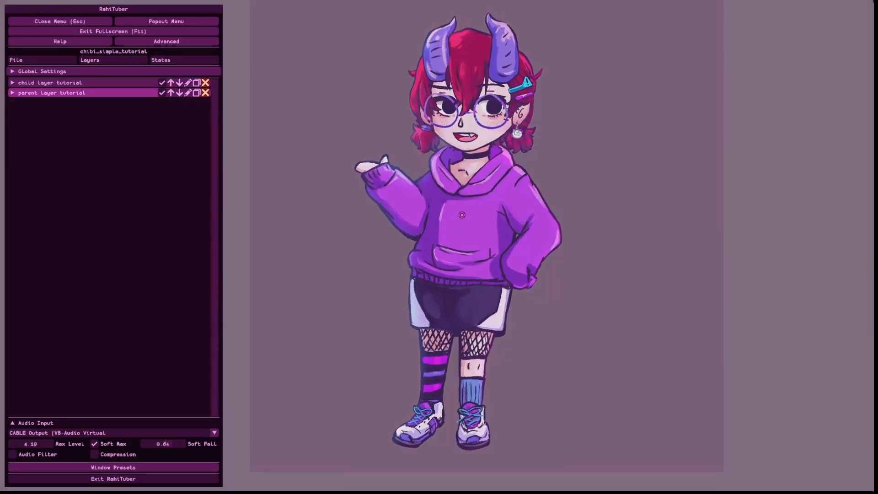
# Turn off Swap when Talking, Blinking and Screaming for the parent layer tutorial layer
pyautogui.click(52, 93)
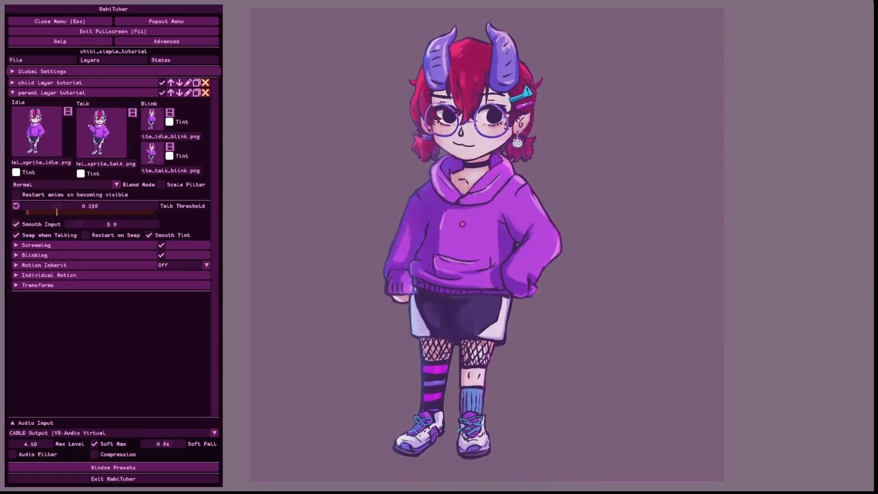
pyautogui.click(17, 235)
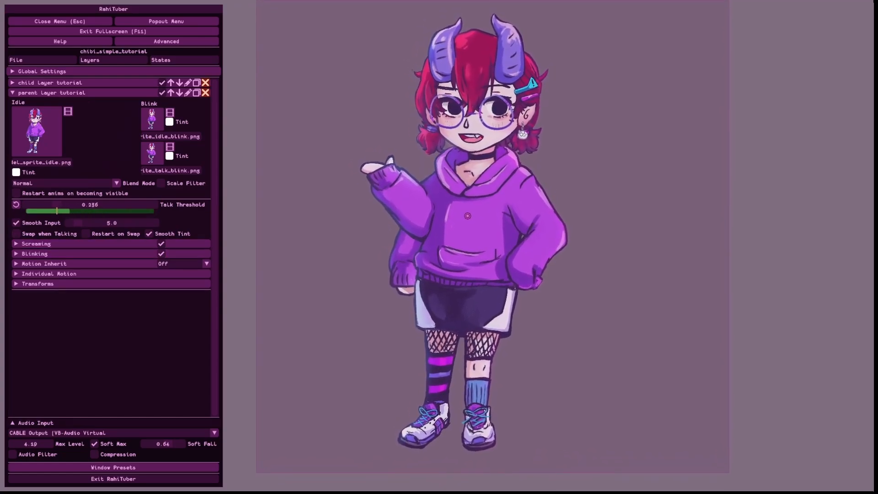
pyautogui.click(161, 254)
pyautogui.click(161, 244)
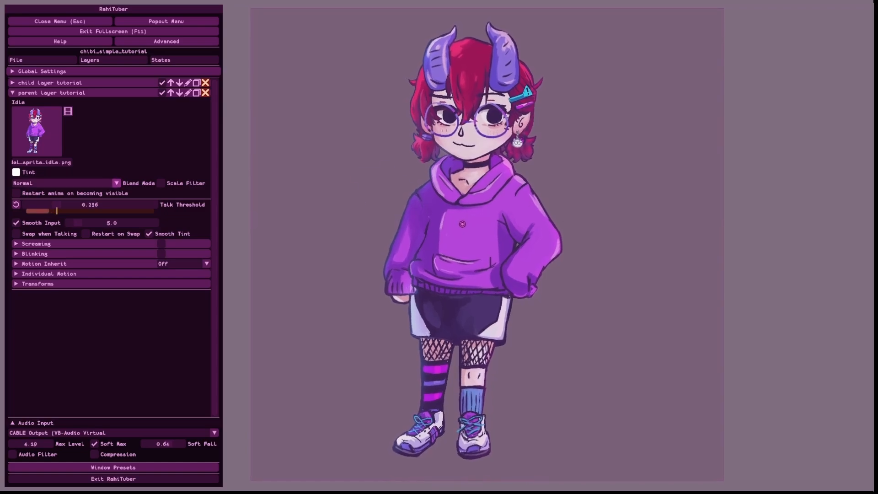
# Set the alpha of the parent layer's idle tint to 0 to make its sprite transparent
pyautogui.click(16, 172)
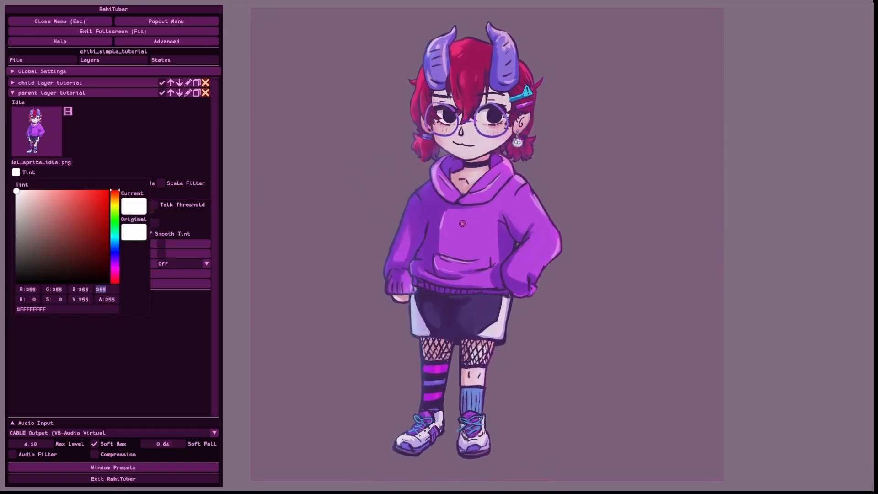
pyautogui.press('Return')
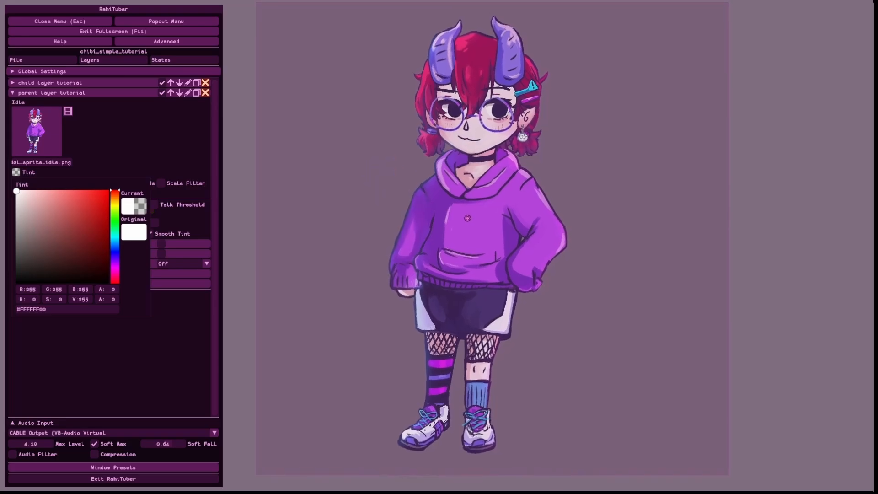
pyautogui.press('Escape')
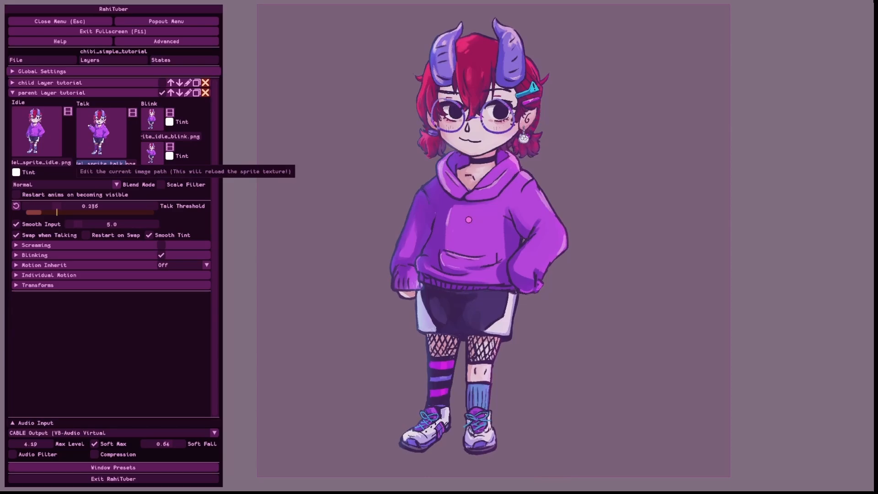
# Try to empty the parent layer's idle, talk and blink sprite image paths
pyautogui.click(60, 162)
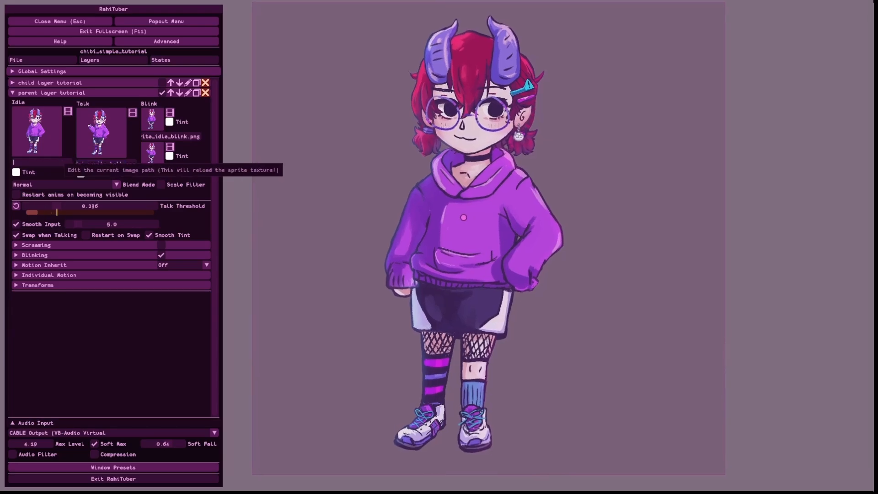
pyautogui.hotkey('ctrl', 'a')
pyautogui.press('Return')
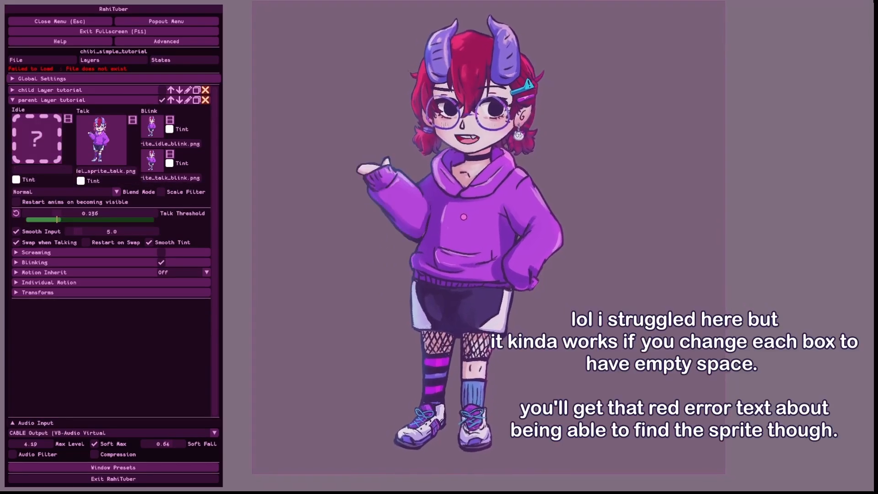
pyautogui.doubleClick(112, 172)
pyautogui.hotkey('ctrl', 'a')
pyautogui.press('Return')
pyautogui.doubleClick(175, 144)
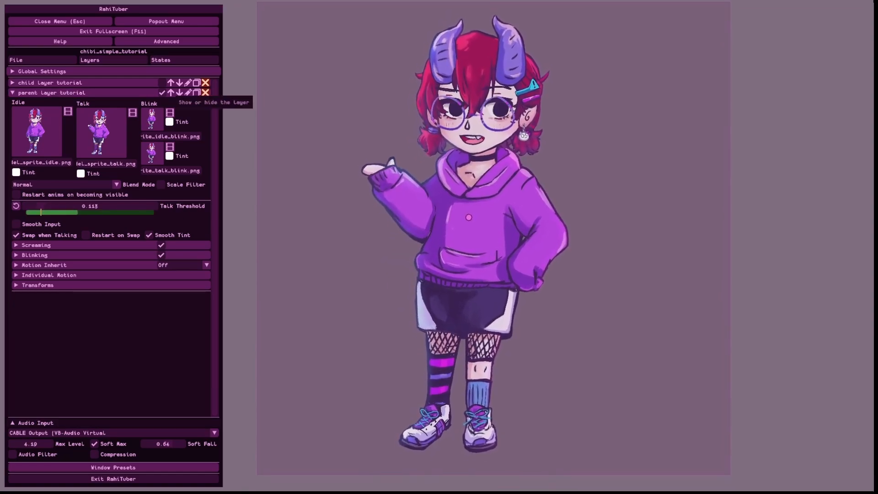
# Hide the parent layer and try linking the child layer's Motion Inherit to parent layer tutorial before setting it back to Off
pyautogui.click(162, 93)
pyautogui.click(91, 92)
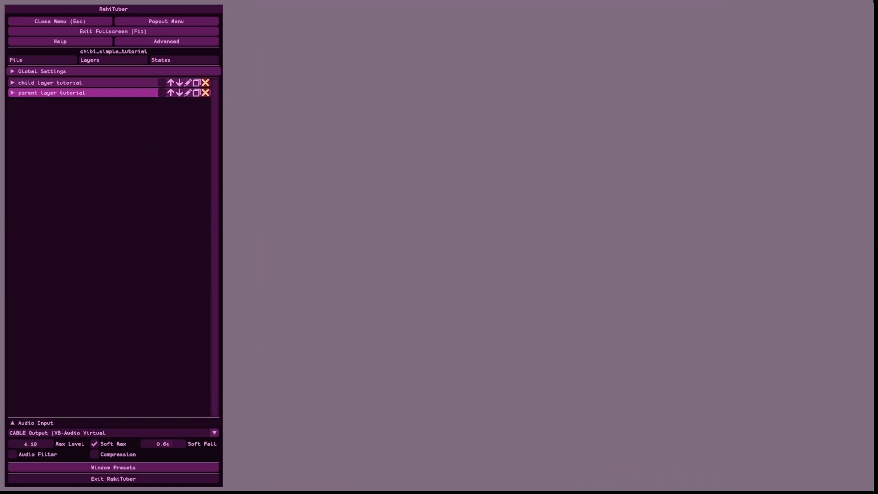
pyautogui.click(92, 83)
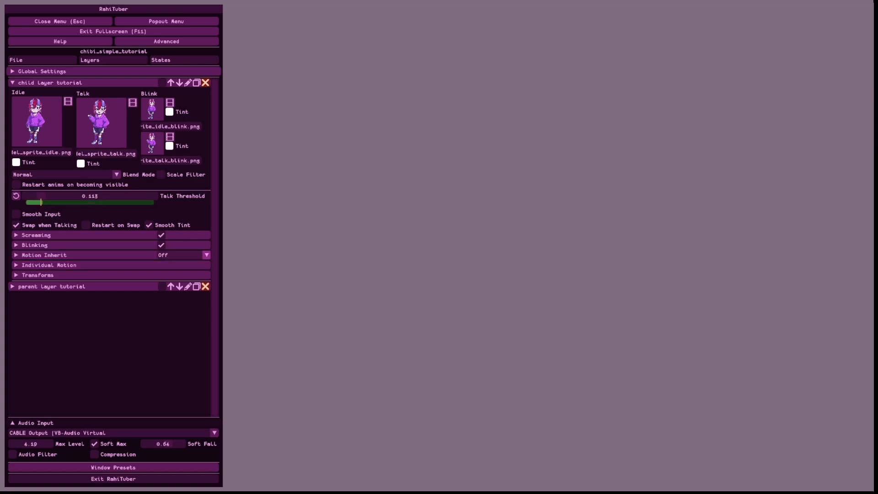
pyautogui.click(115, 256)
pyautogui.click(187, 256)
pyautogui.click(192, 273)
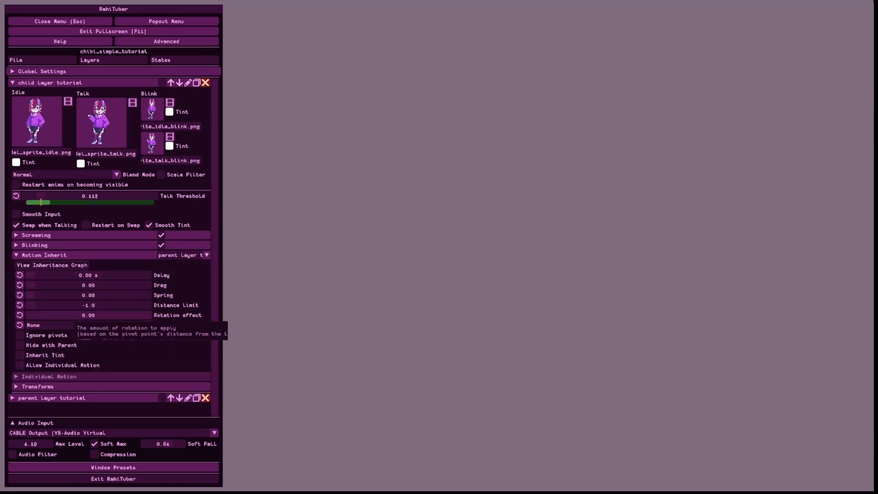
pyautogui.click(205, 255)
pyautogui.click(183, 266)
pyautogui.click(110, 255)
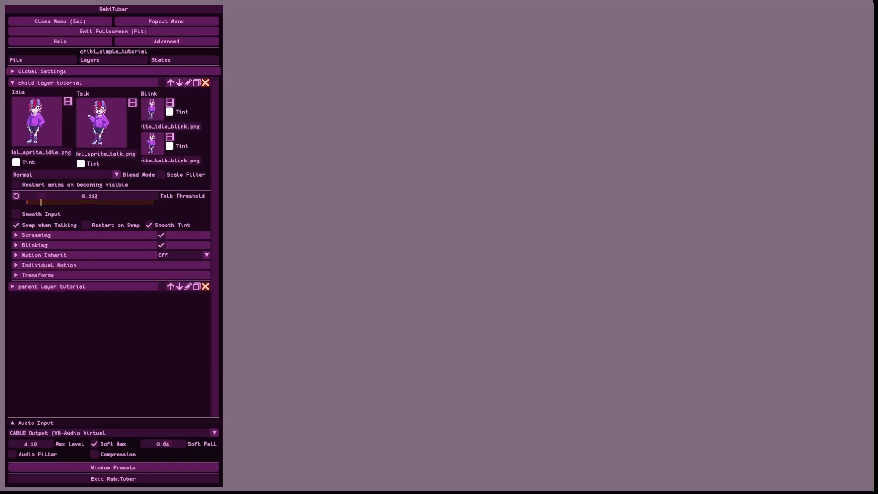
# Close the child layer's settings and set the alpha of the parent layer tutorial's idle tint to 0
pyautogui.click(101, 83)
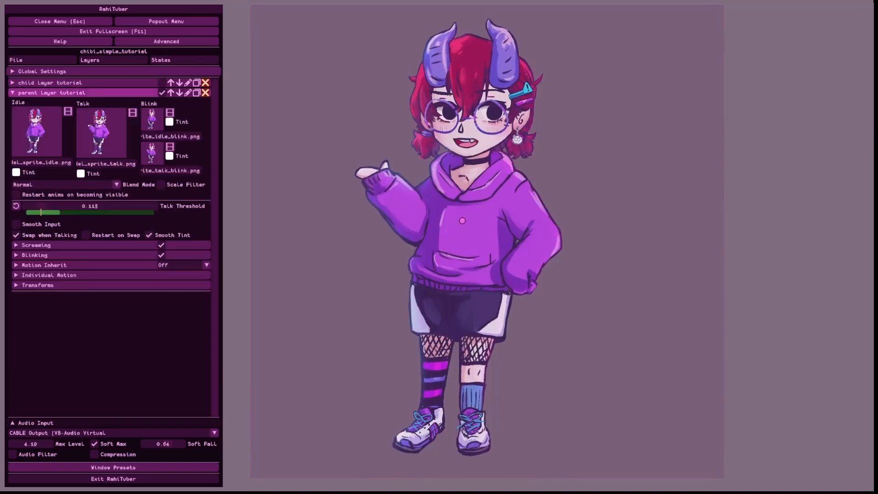
pyautogui.doubleClick(107, 290)
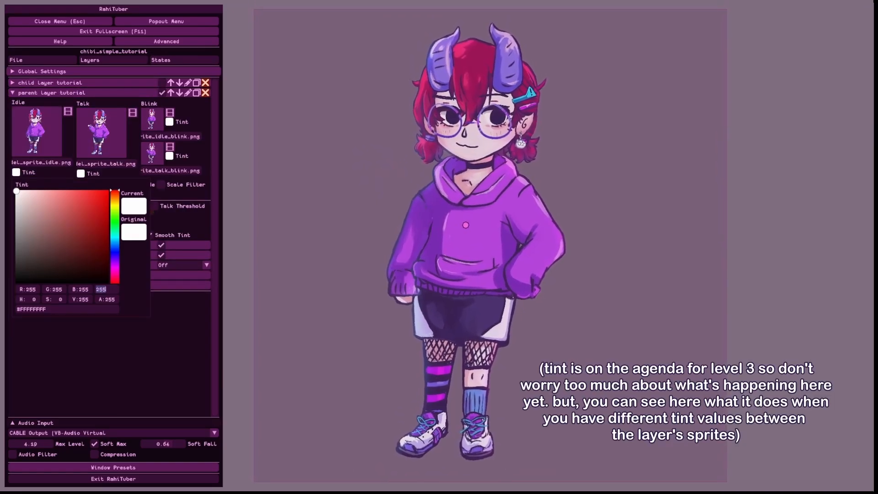
pyautogui.write('0')
pyautogui.press('Return')
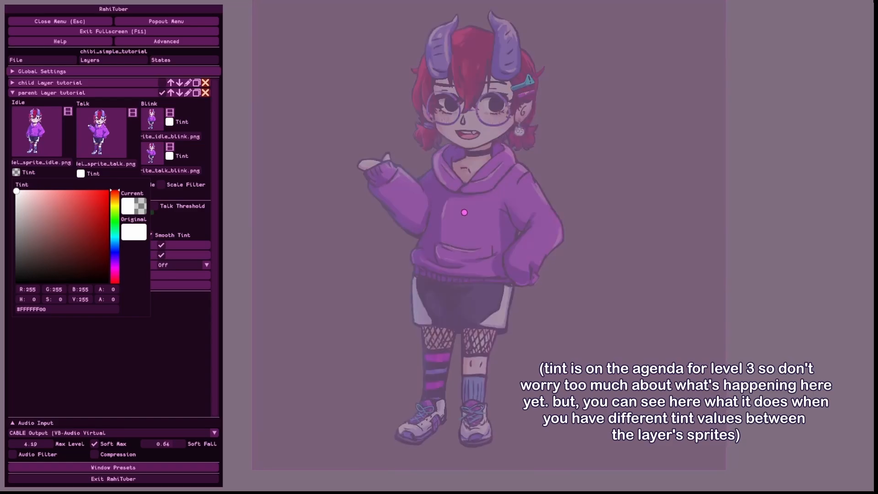
pyautogui.click(137, 341)
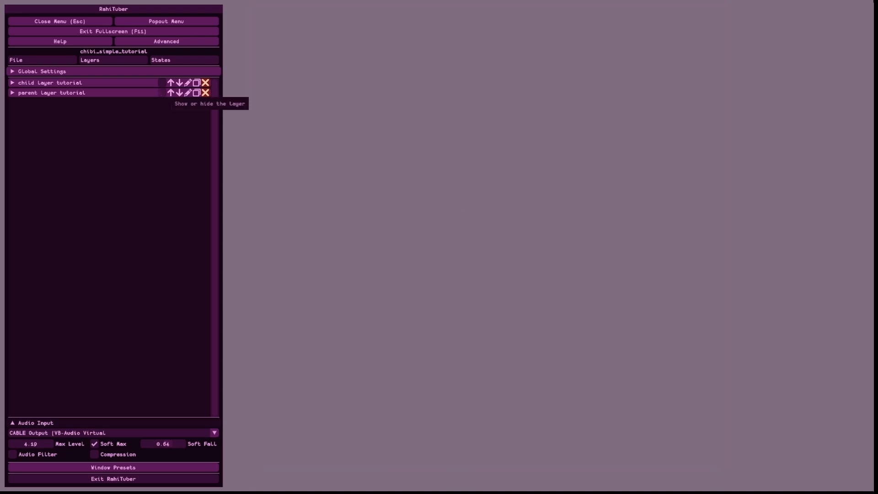
# Look through the child layer tutorial's individual motion settings for talking, idle and constant motion
pyautogui.click(92, 83)
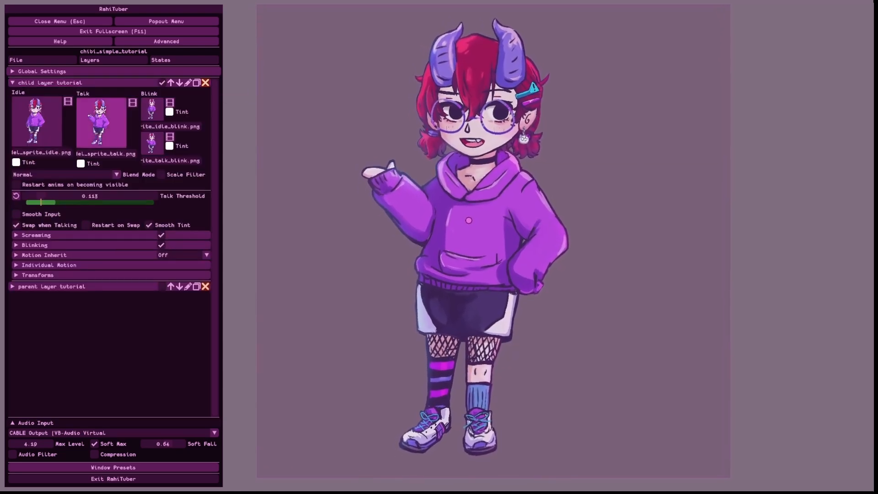
pyautogui.click(49, 265)
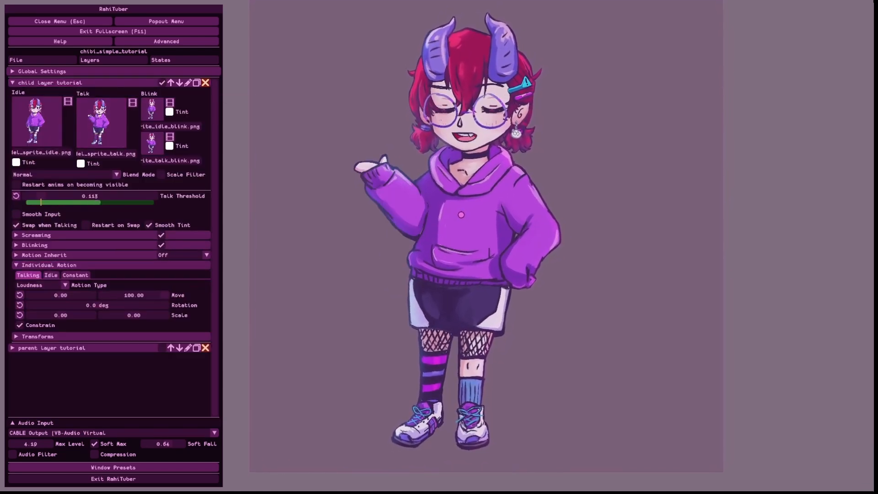
pyautogui.click(51, 276)
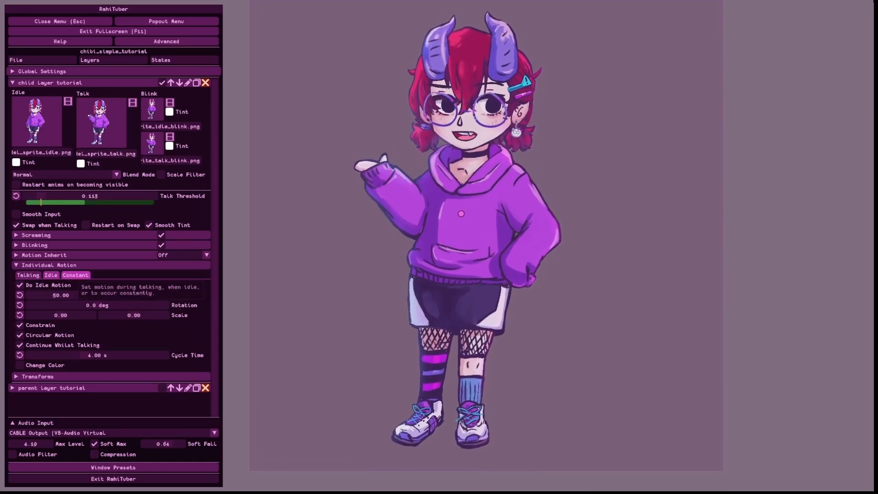
pyautogui.click(75, 276)
pyautogui.click(51, 275)
pyautogui.click(28, 276)
pyautogui.click(49, 265)
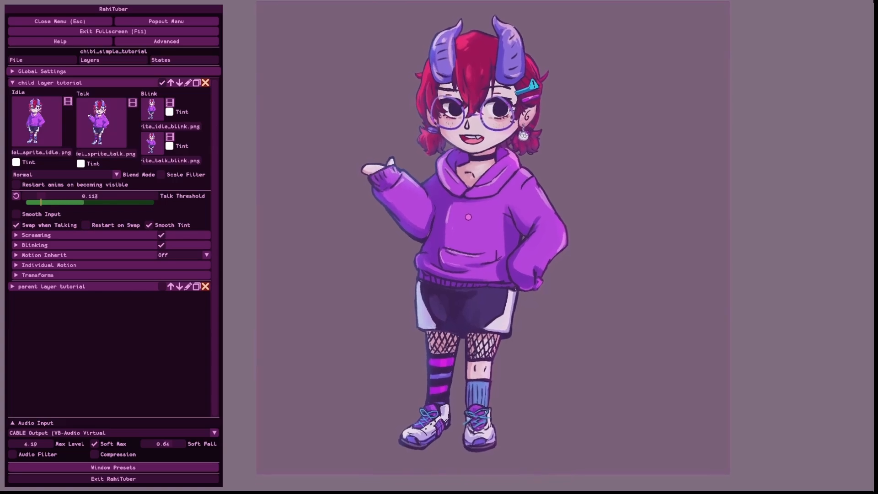
# Set the child layer tutorial's Motion Inherit to parent layer tutorial
pyautogui.click(44, 255)
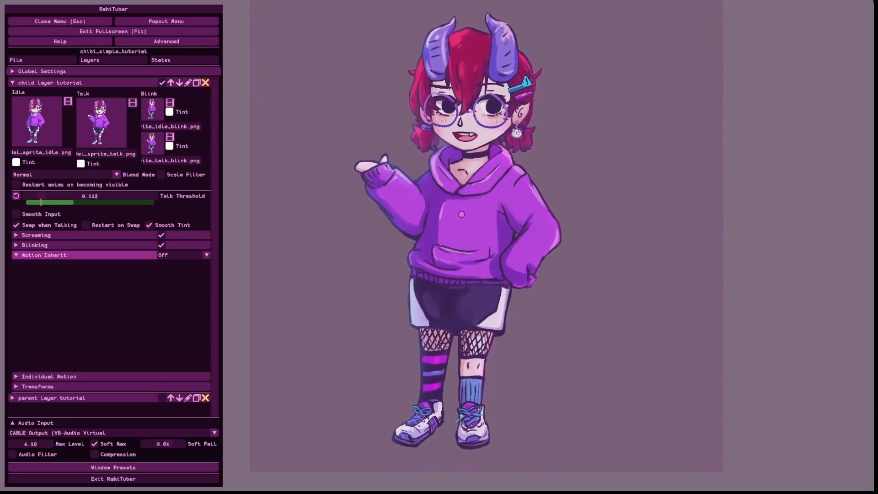
pyautogui.click(44, 255)
pyautogui.click(183, 255)
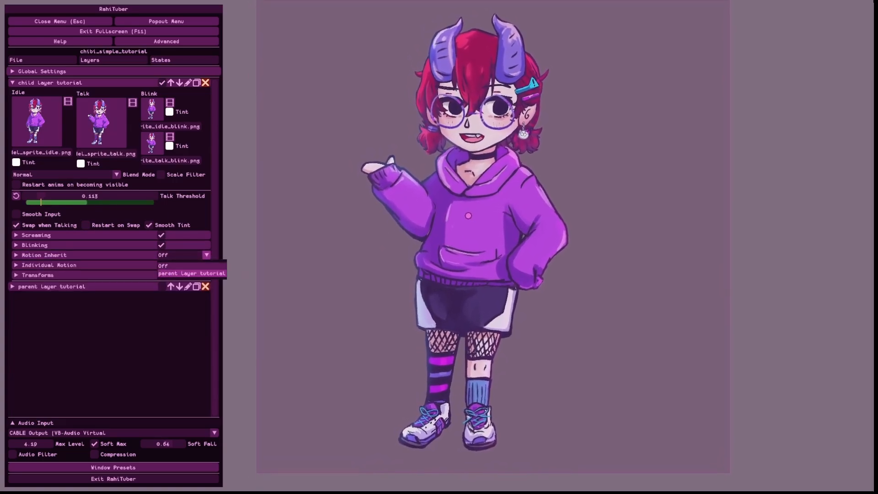
pyautogui.click(191, 274)
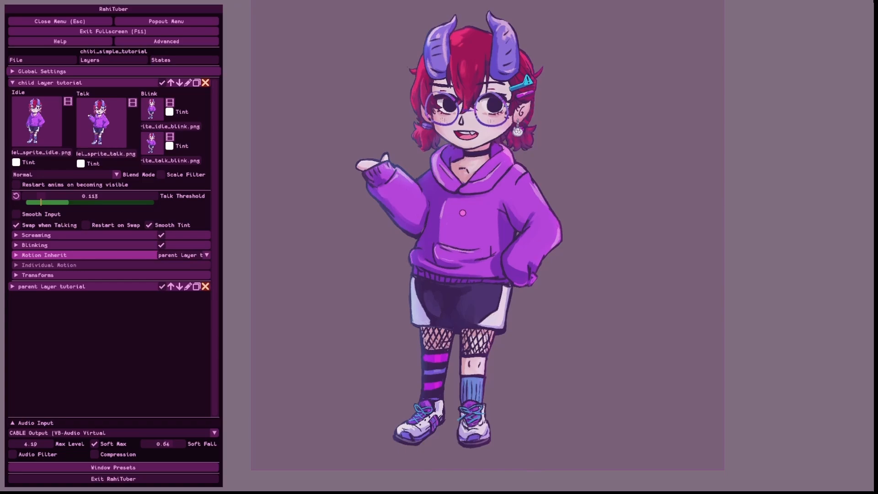
# View the inheritance graph of the child layer tutorial and close it along with the Motion Inherit settings
pyautogui.click(43, 255)
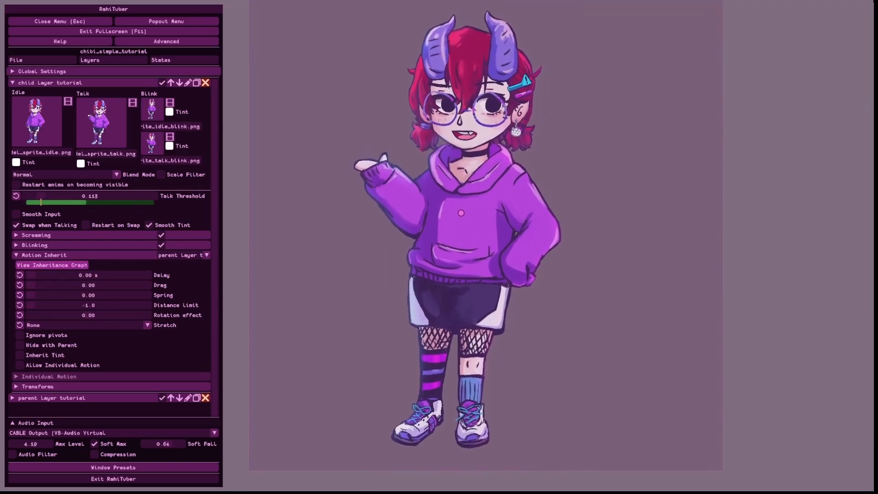
pyautogui.click(52, 265)
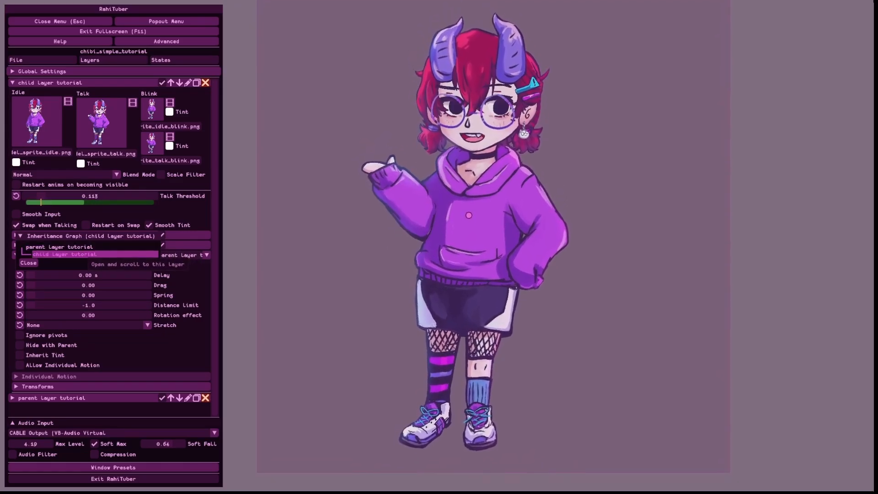
pyautogui.click(29, 263)
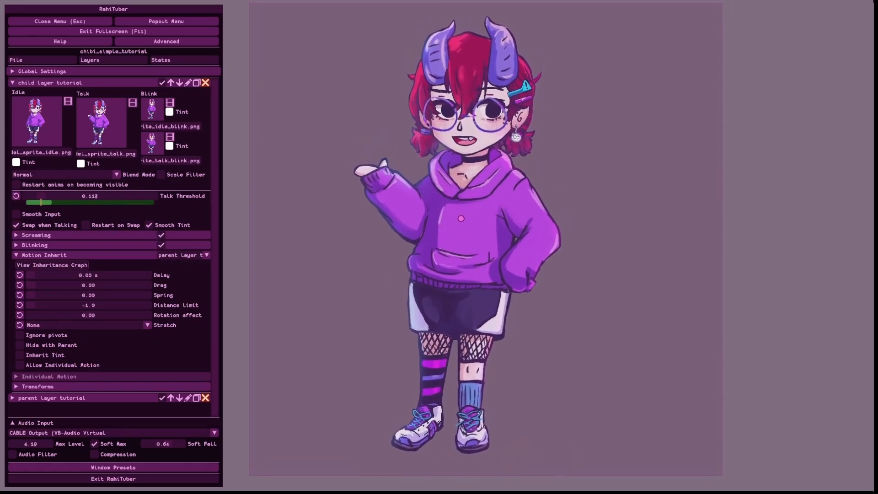
pyautogui.click(41, 255)
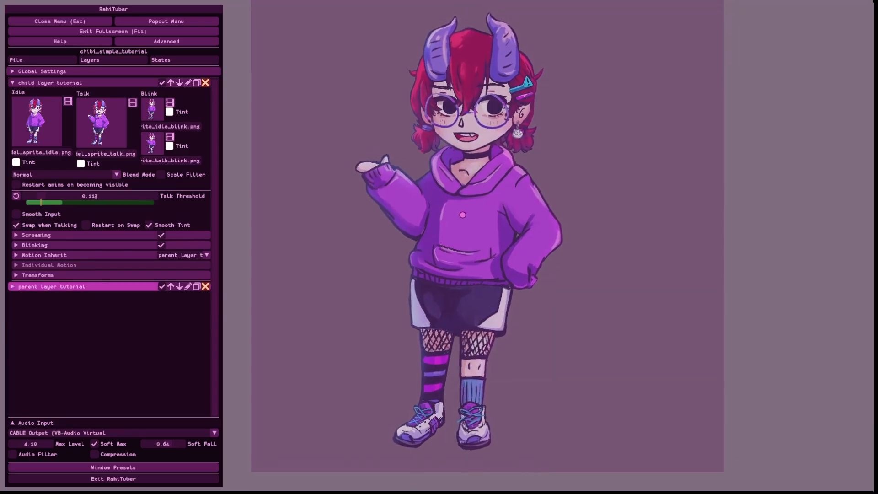
# Review the parent layer tutorial's talking and idle individual motion and the child layer tutorial's Motion Inherit options
pyautogui.click(46, 287)
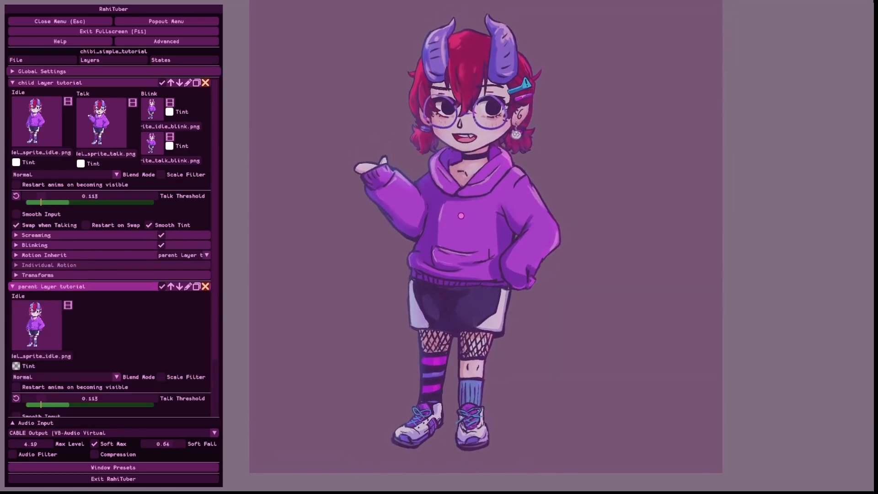
pyautogui.click(46, 82)
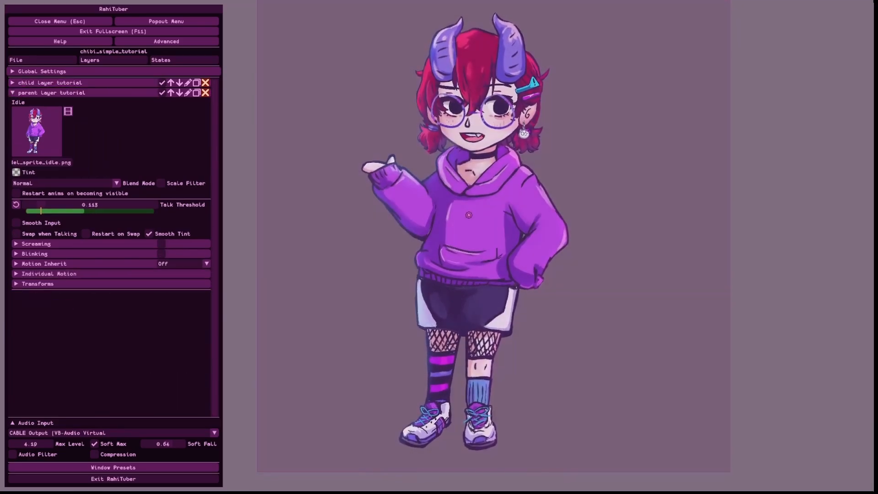
pyautogui.click(46, 274)
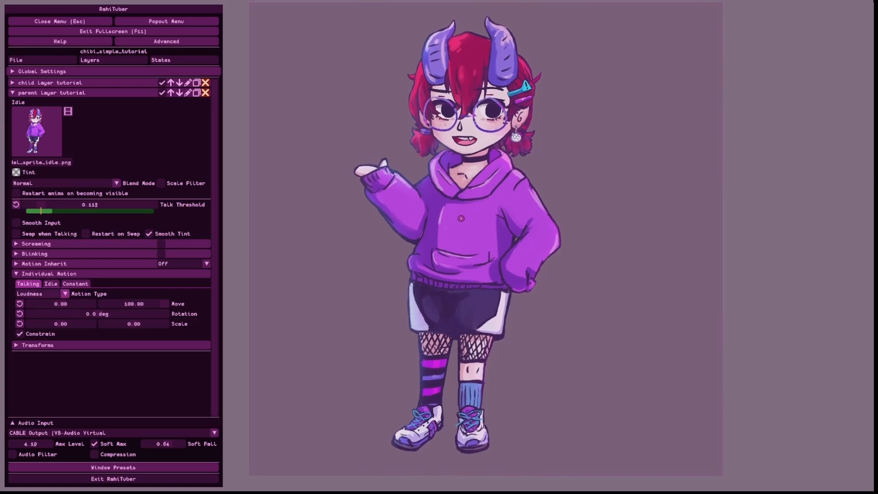
pyautogui.click(51, 284)
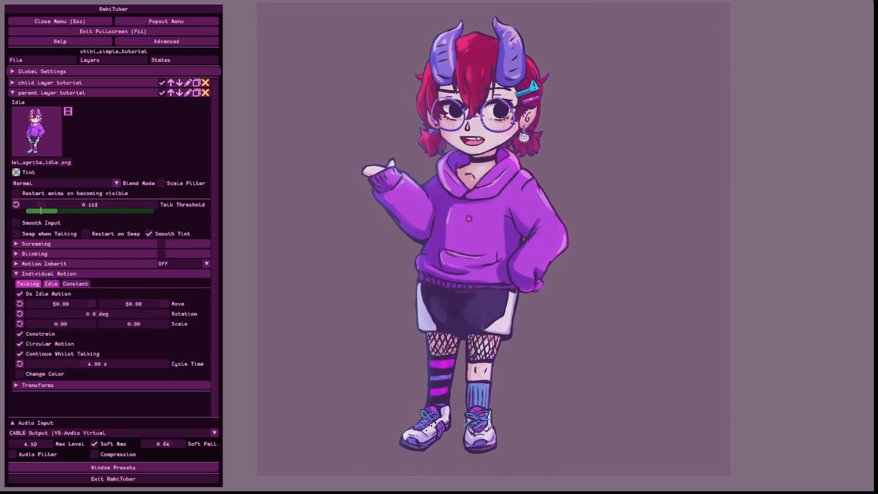
pyautogui.click(28, 284)
pyautogui.click(51, 284)
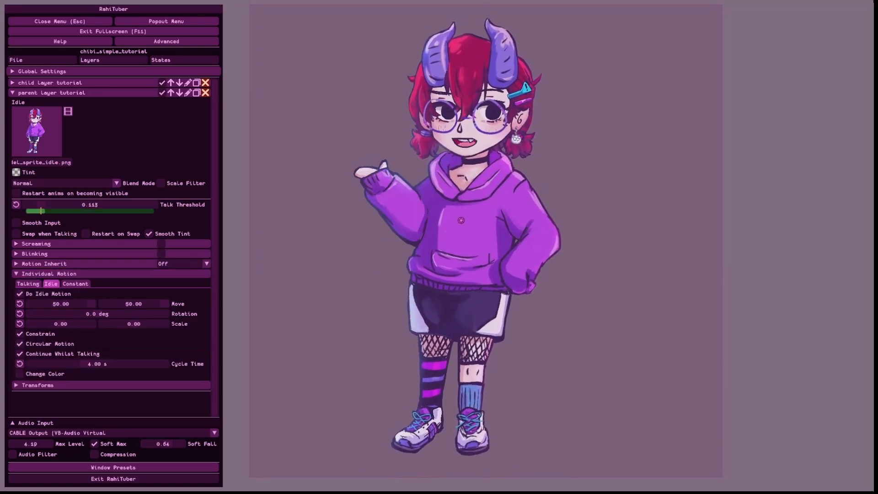
pyautogui.click(28, 283)
pyautogui.click(52, 92)
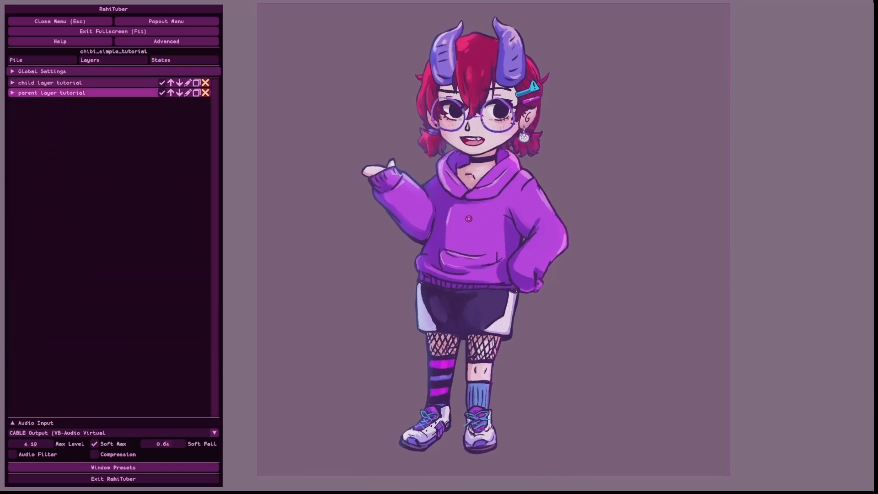
pyautogui.click(50, 82)
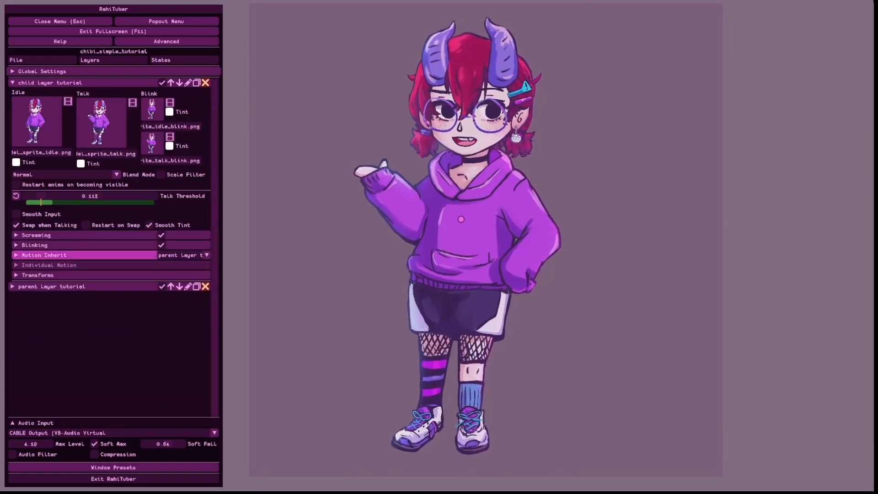
pyautogui.click(44, 254)
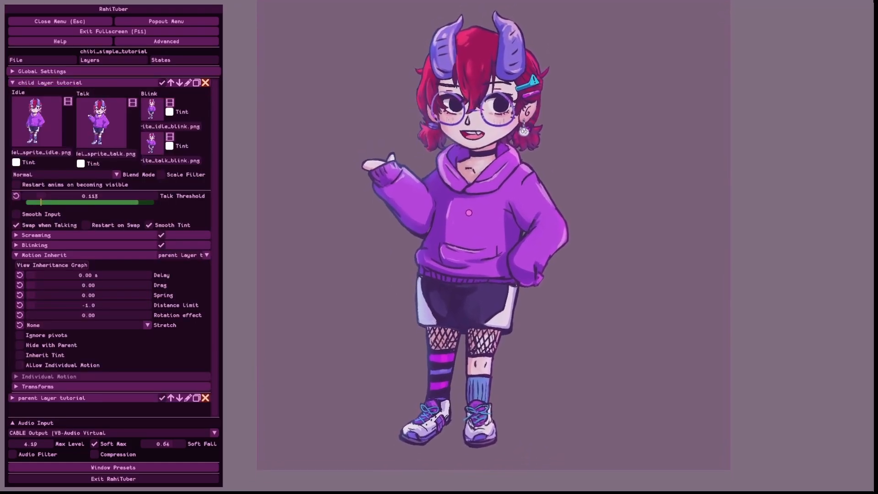
# Look through the talking, idle and constant individual motion settings of the parent layer tutorial
pyautogui.click(51, 83)
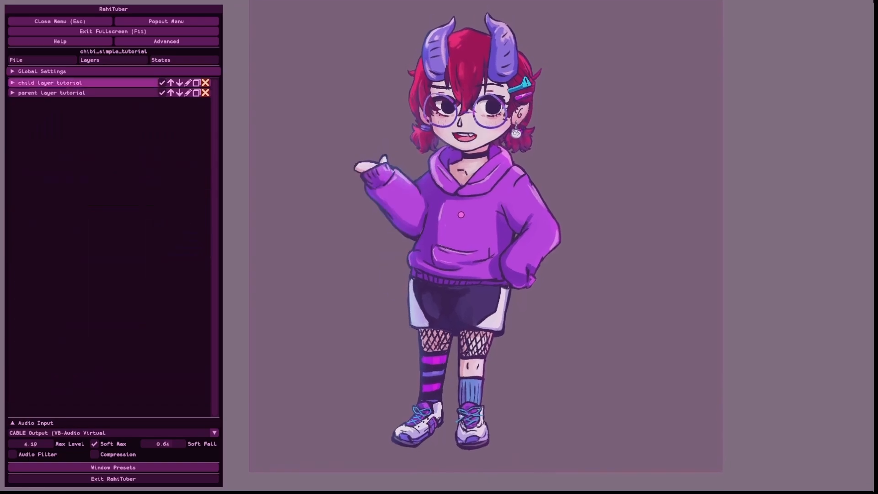
pyautogui.click(50, 92)
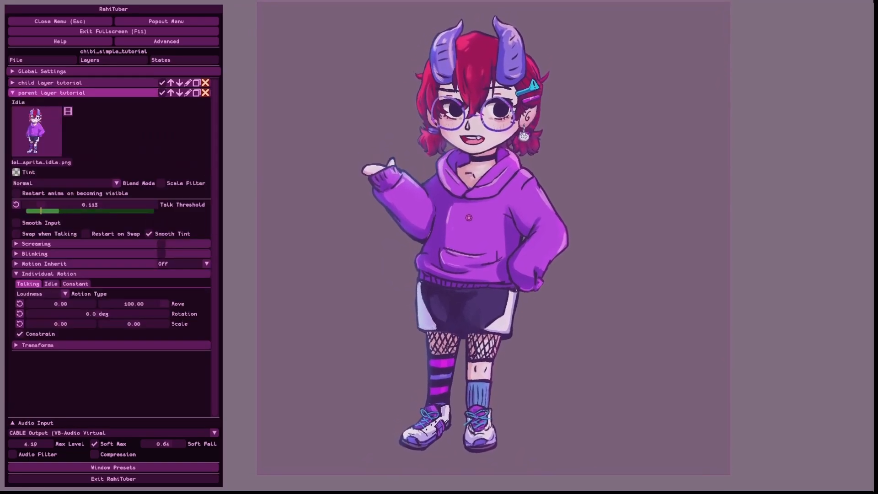
pyautogui.click(51, 284)
pyautogui.click(28, 284)
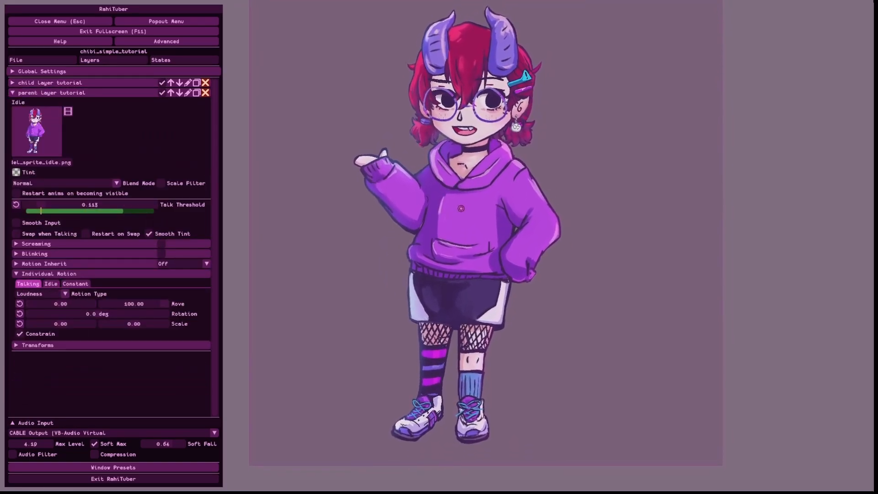
pyautogui.click(51, 284)
pyautogui.click(28, 284)
pyautogui.click(50, 284)
pyautogui.click(76, 284)
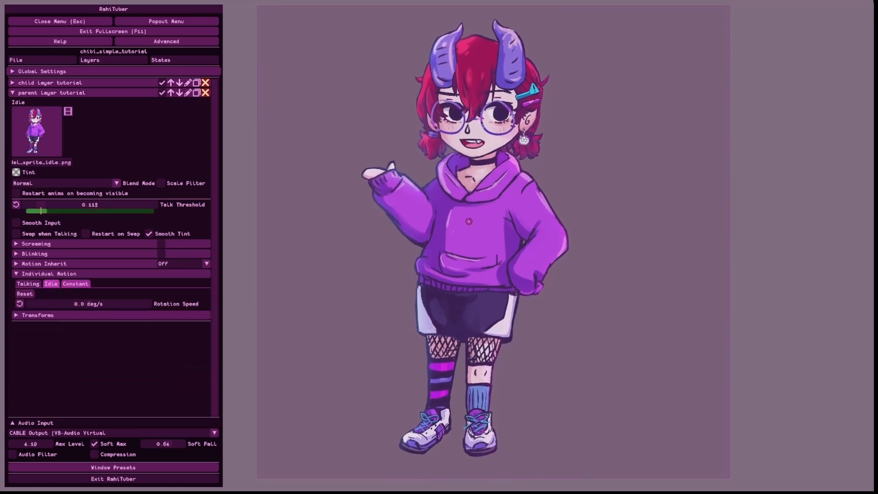
pyautogui.click(50, 284)
pyautogui.click(29, 284)
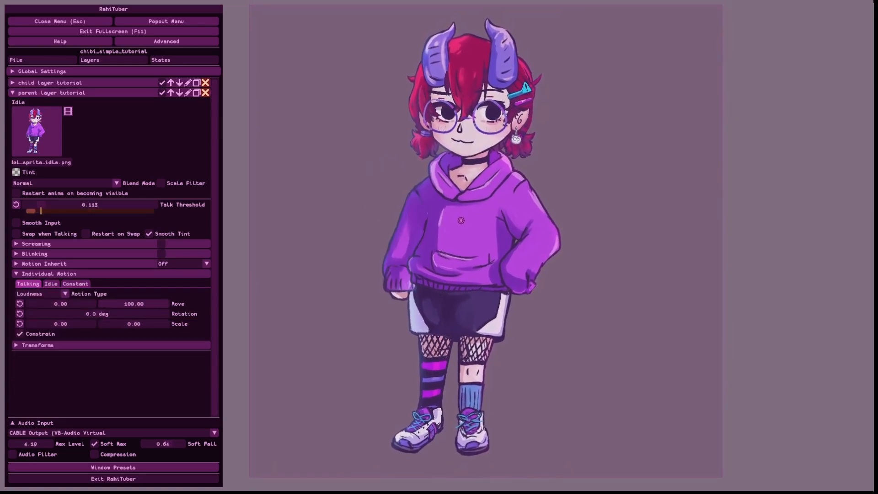
# Try an idle motion rotation of 33 degrees on the parent layer tutorial and set it back to 0
pyautogui.click(51, 284)
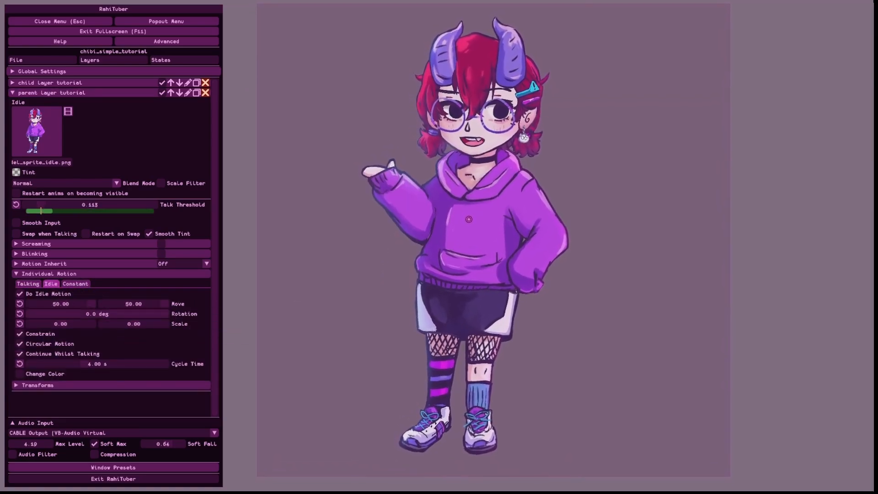
pyautogui.moveTo(97, 314); pyautogui.dragTo(110, 313)
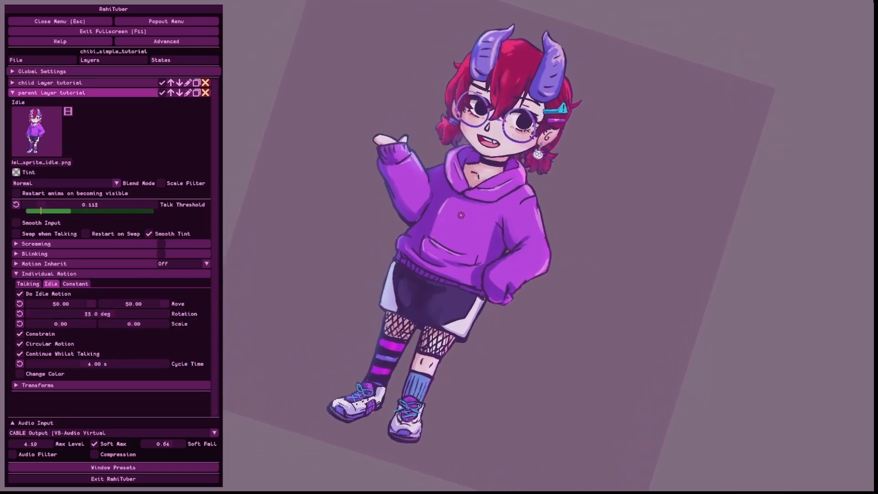
pyautogui.keyDown('ctrl'); pyautogui.click(111, 314); pyautogui.keyUp('ctrl')
pyautogui.write('0')
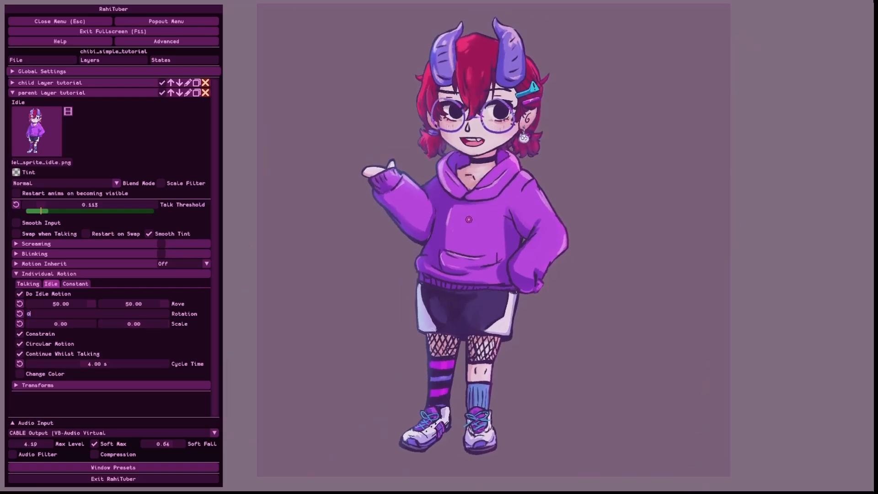
# Turn on Smooth Input for the child layer tutorial and set its value to 2.8
pyautogui.click(55, 93)
pyautogui.click(55, 83)
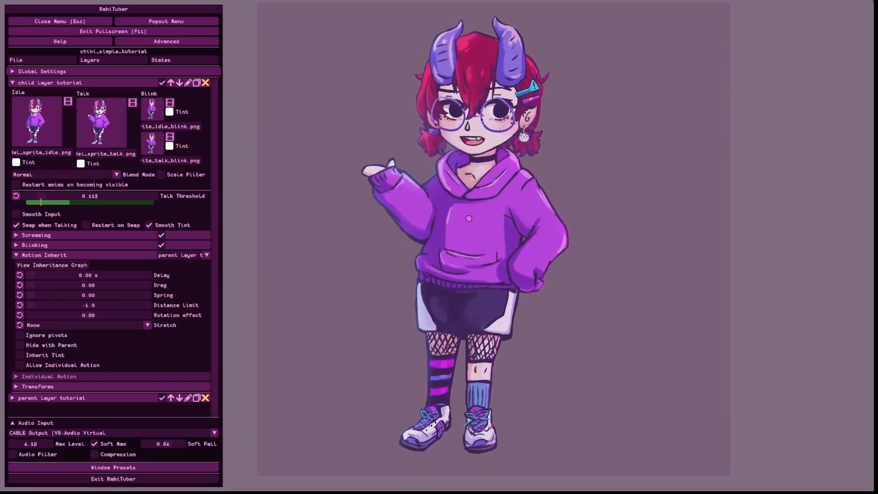
pyautogui.click(16, 214)
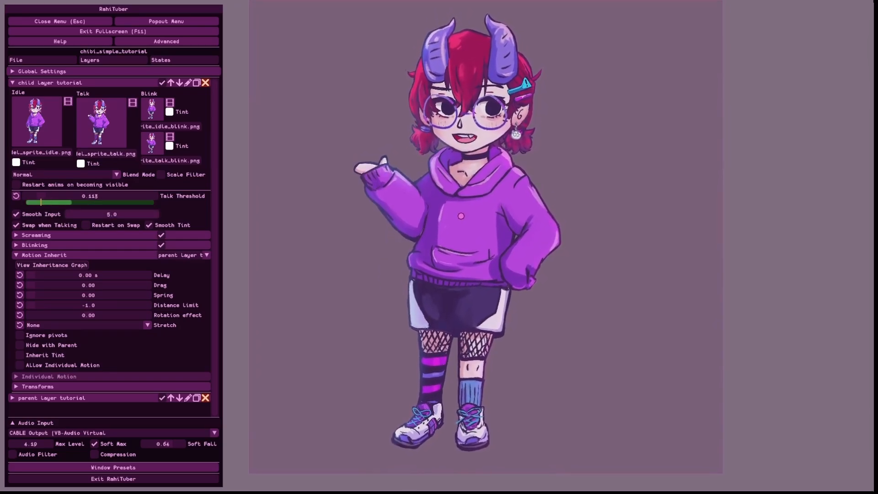
pyautogui.moveTo(79, 214); pyautogui.dragTo(74, 214)
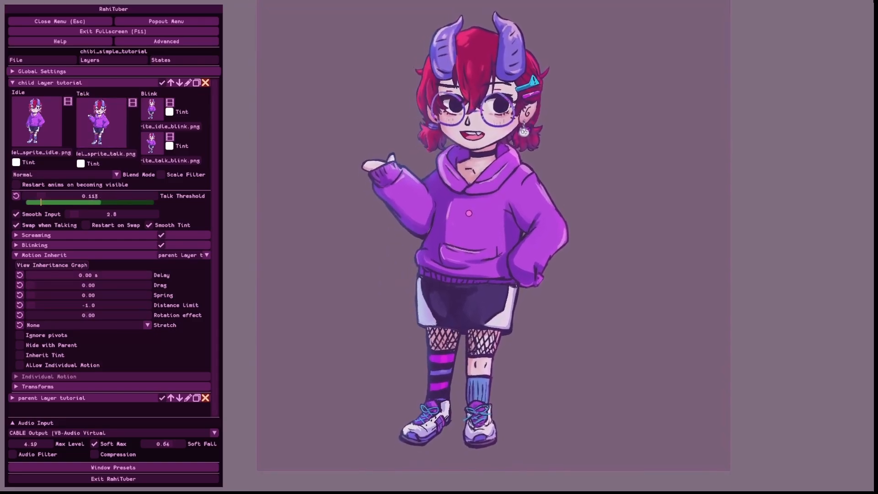
# Try Rotation effect 5.00 on the child layer's Motion Inherit, reset it to 0, and try a Spring value of 0.62
pyautogui.moveTo(31, 285); pyautogui.dragTo(65, 275)
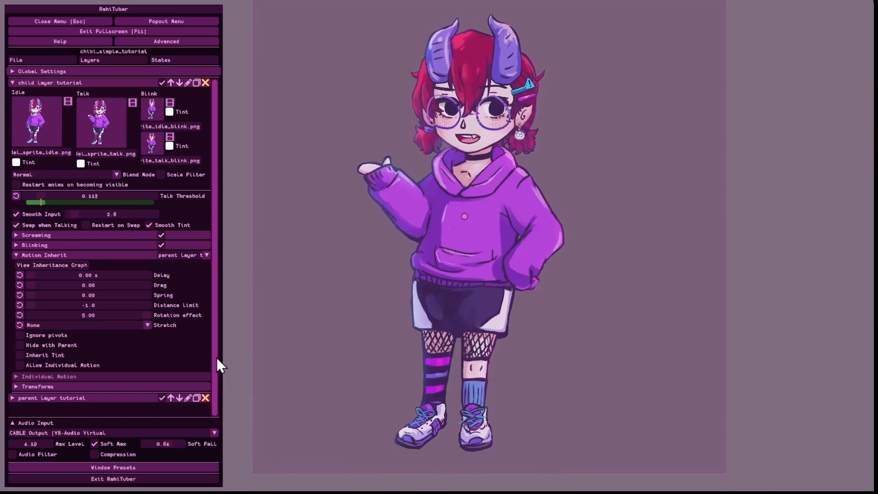
pyautogui.doubleClick(147, 315)
pyautogui.write('0')
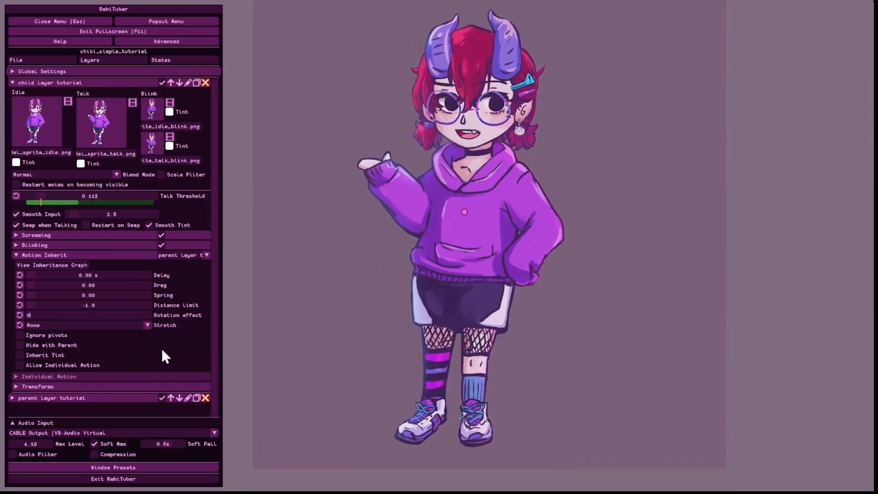
pyautogui.press('Return')
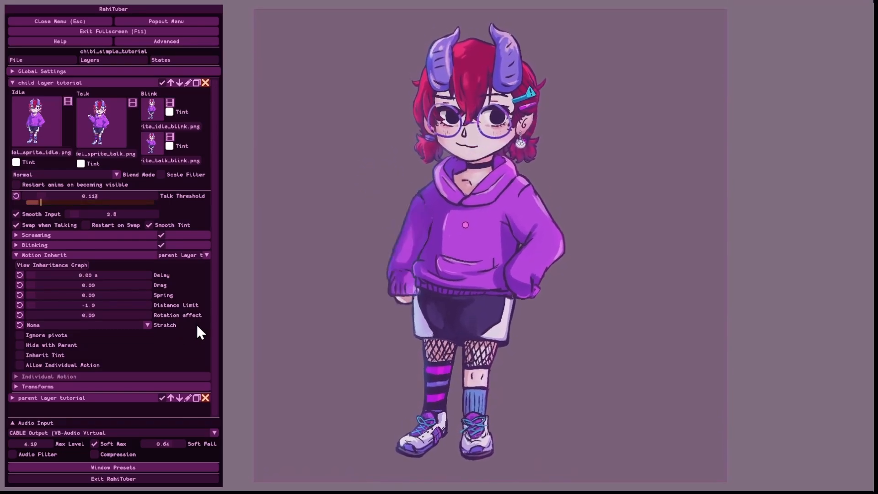
pyautogui.moveTo(49, 277); pyautogui.dragTo(46, 296)
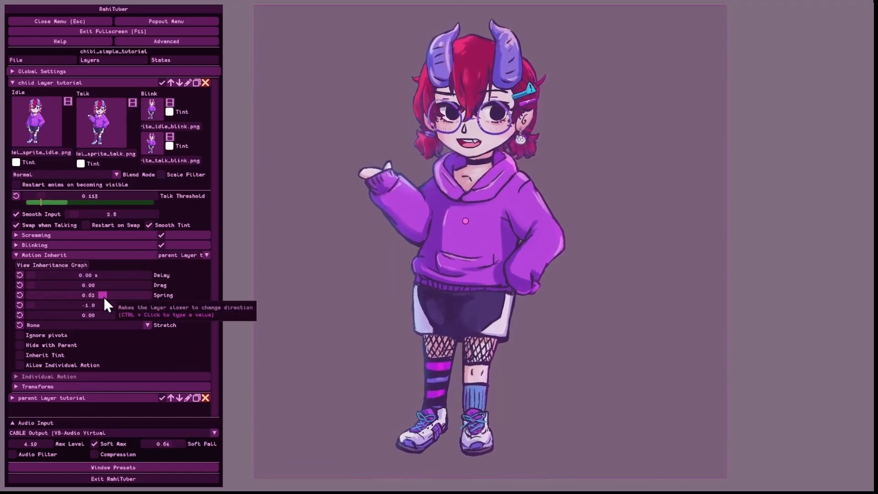
# Raise the alpha of the parent layer tutorial's idle tint so the layer is partly transparent
pyautogui.click(51, 82)
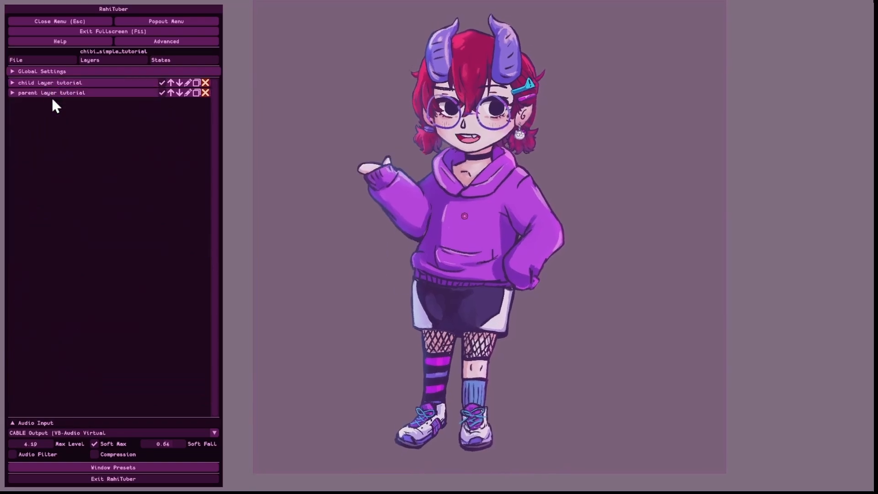
pyautogui.click(51, 92)
pyautogui.click(16, 173)
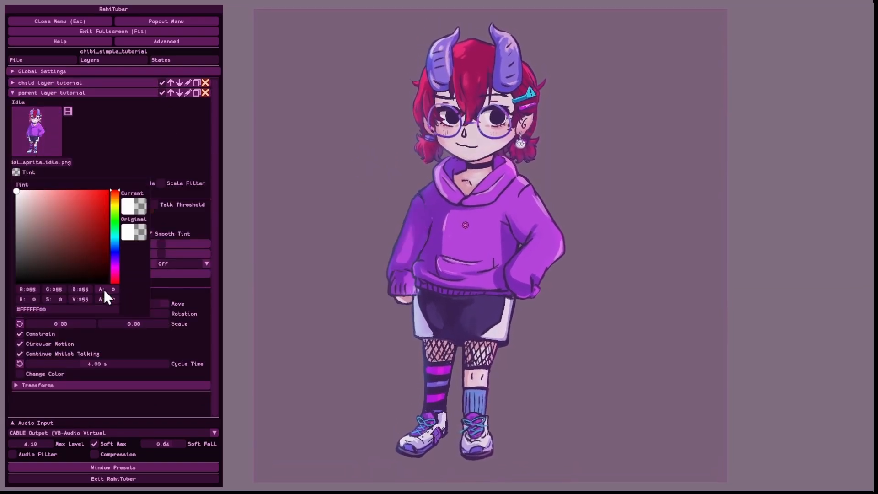
pyautogui.click(111, 162)
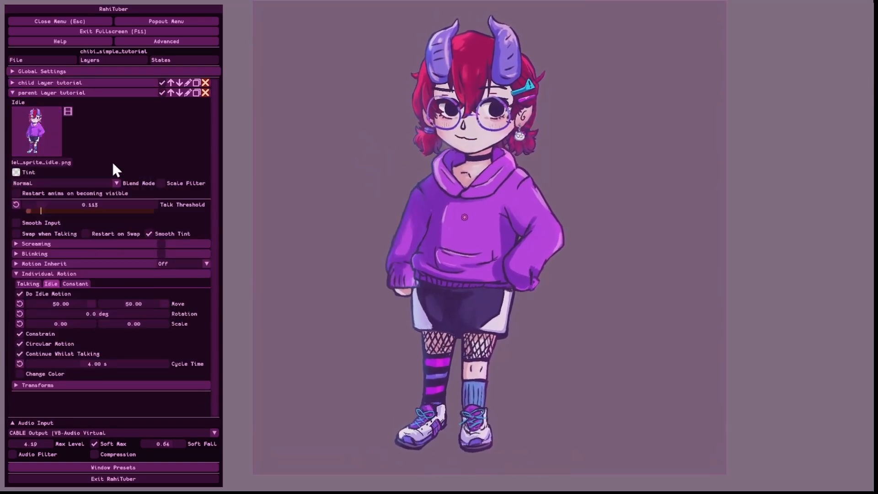
# Set the child layer tutorial's Motion Inherit Delay to 0.29 s and Drag to 0.75
pyautogui.click(90, 92)
pyautogui.click(91, 83)
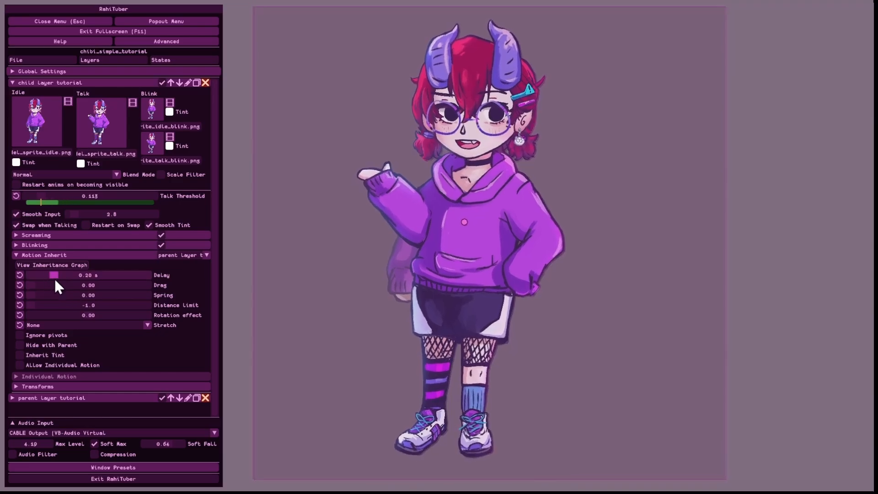
pyautogui.moveTo(54, 277); pyautogui.dragTo(118, 292)
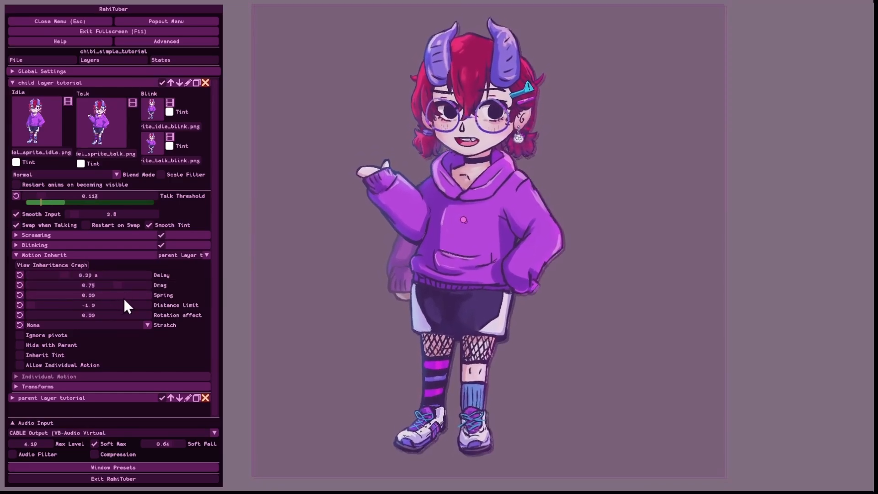
# Set the child layer's Motion Inherit Delay to 0.00 s, Drag to 0.46 and Spring to 0.84, and the audio Soft Fall to 0.45
pyautogui.click(129, 299)
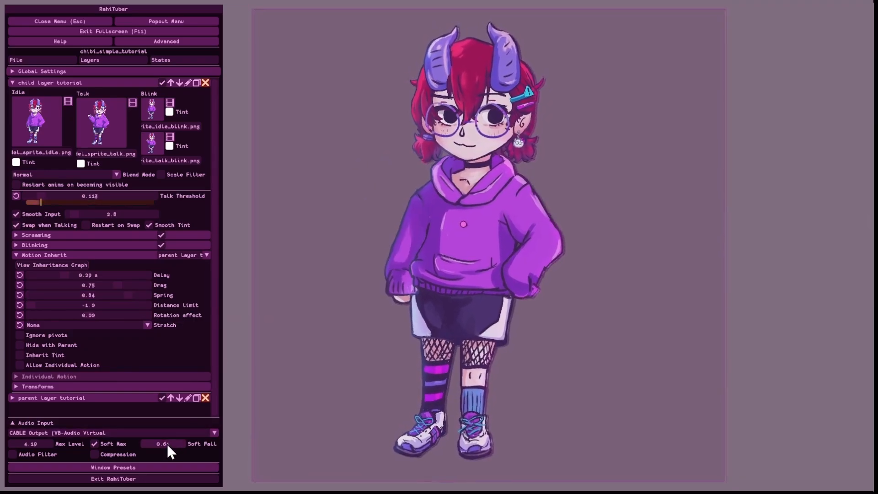
pyautogui.moveTo(168, 446); pyautogui.dragTo(159, 445)
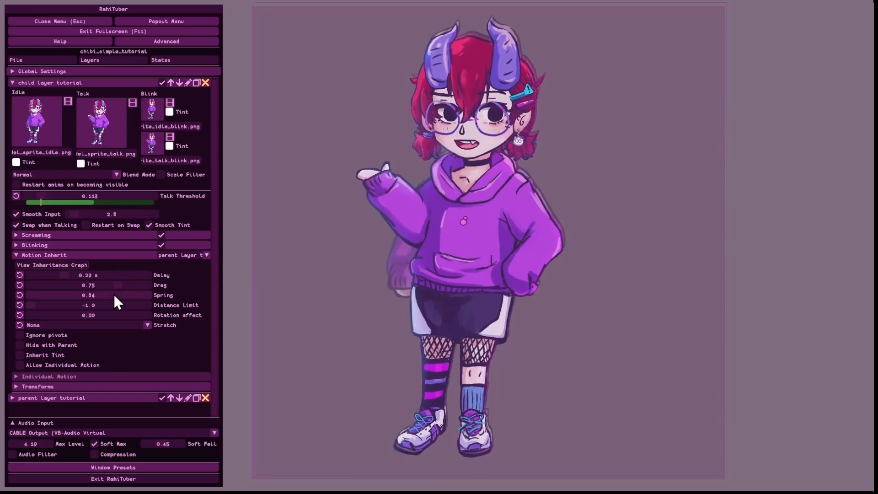
pyautogui.moveTo(114, 286); pyautogui.dragTo(51, 286)
pyautogui.click(125, 296)
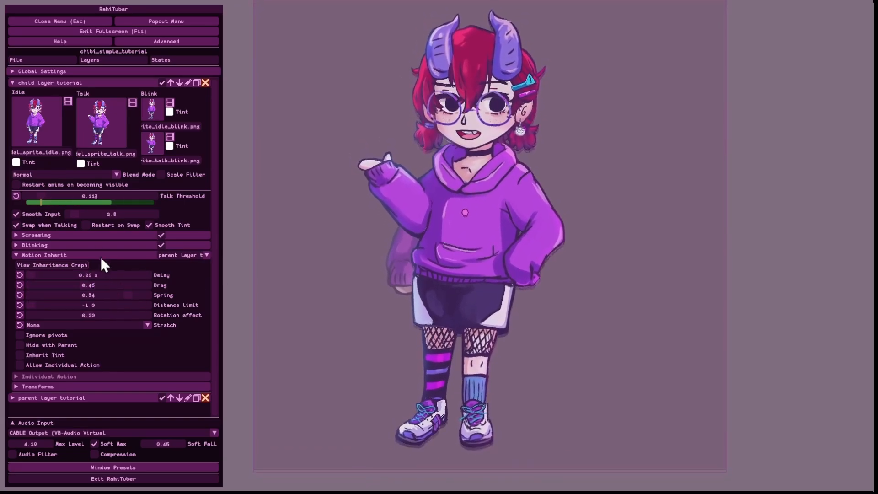
# Make the parent layer tutorial fully transparent by lowering its idle tint alpha to 0, and reopen the child layer's settings
pyautogui.click(89, 83)
pyautogui.click(83, 95)
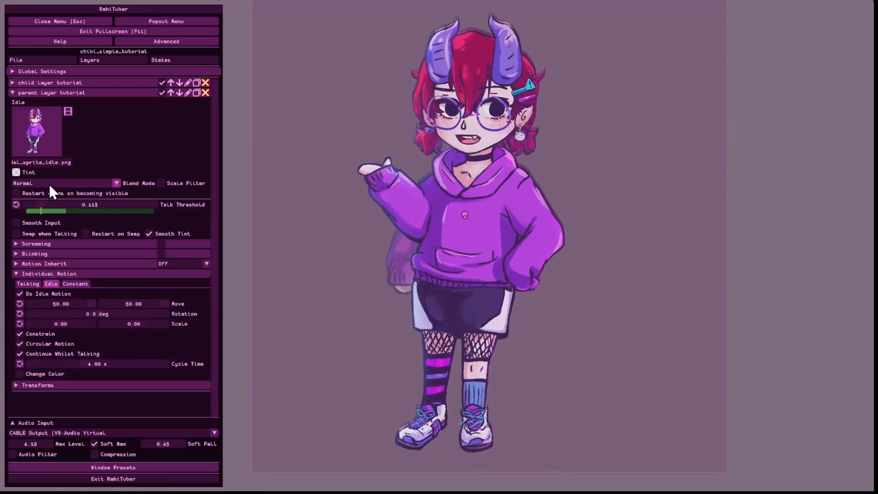
pyautogui.click(17, 172)
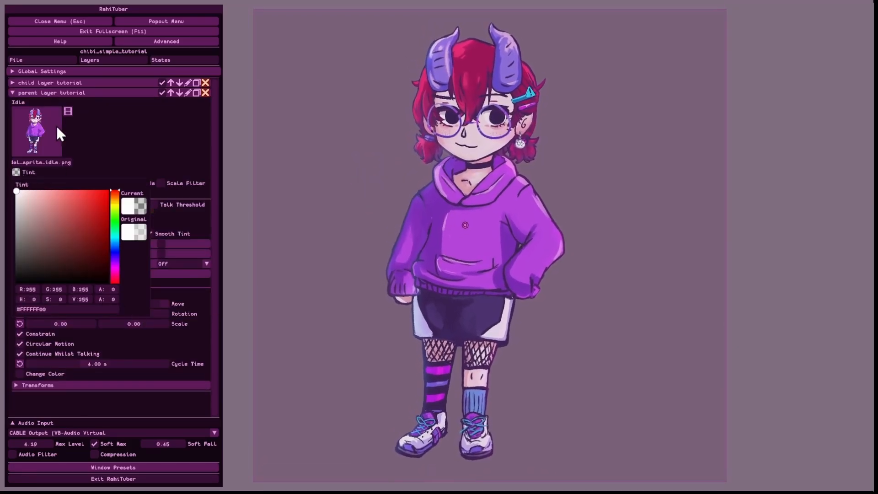
pyautogui.click(84, 95)
pyautogui.click(82, 85)
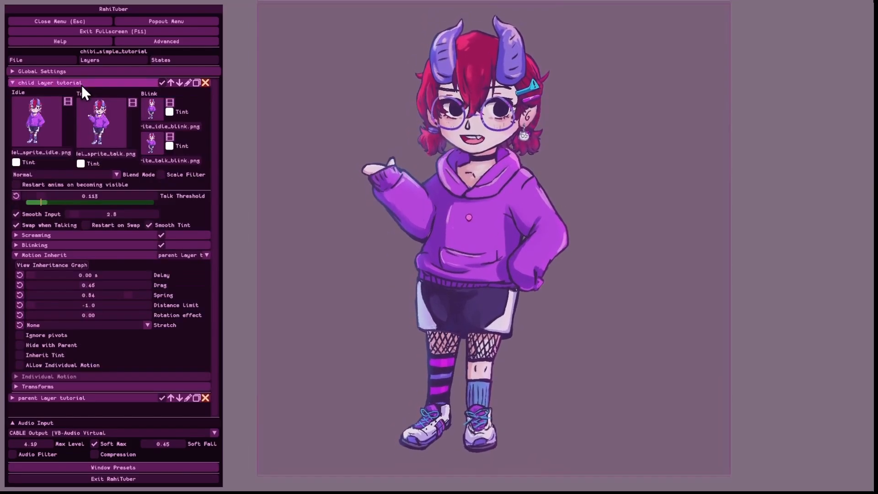
# Set the child layer's vertical pivot point to 9.6 % and its Motion Inherit Rotation effect to 5.00
pyautogui.click(74, 386)
pyautogui.scroll(-2, 86, 348)
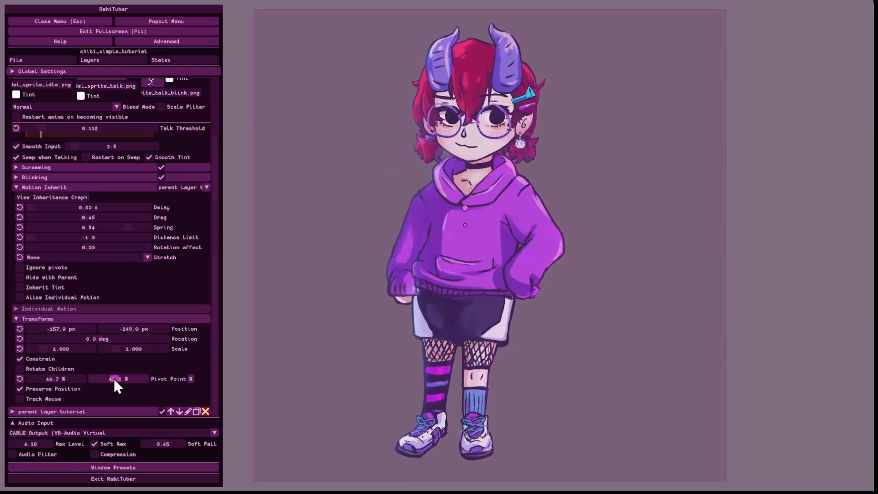
pyautogui.moveTo(113, 378); pyautogui.dragTo(100, 376)
pyautogui.moveTo(98, 248); pyautogui.dragTo(180, 249)
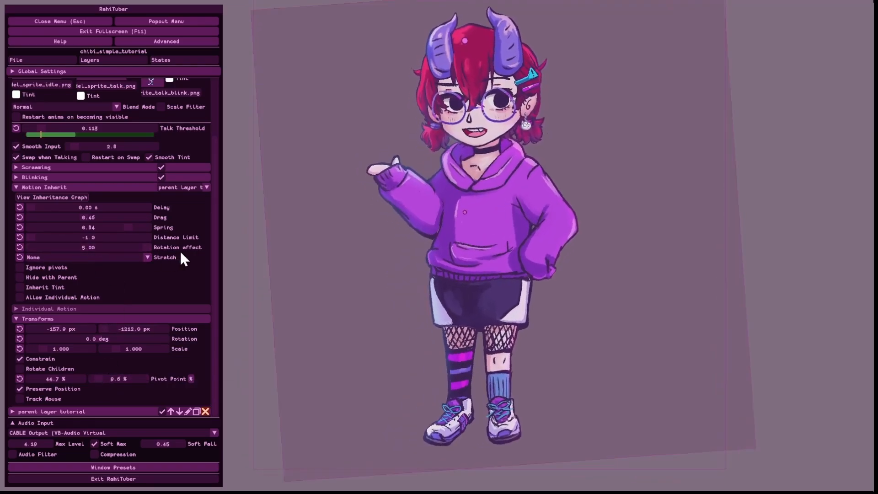
# Switch the child layer's Stretch to Preserve Volume and set its vertical Stretch strength to 20
pyautogui.click(124, 259)
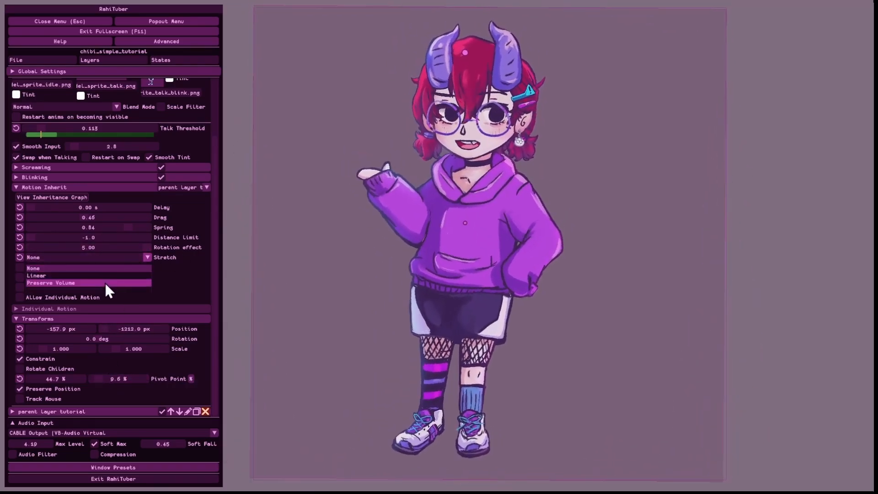
pyautogui.click(103, 282)
pyautogui.keyDown('ctrl'); pyautogui.click(138, 265); pyautogui.keyUp('ctrl')
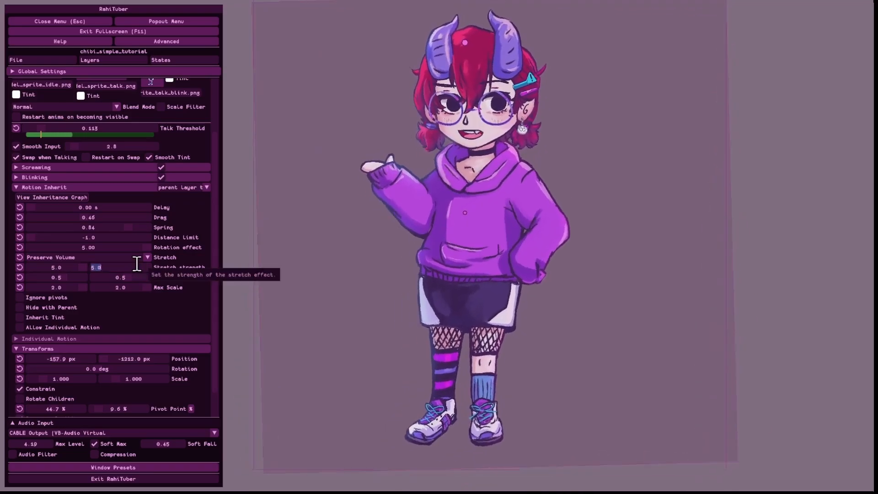
pyautogui.write('20')
pyautogui.press('Return')
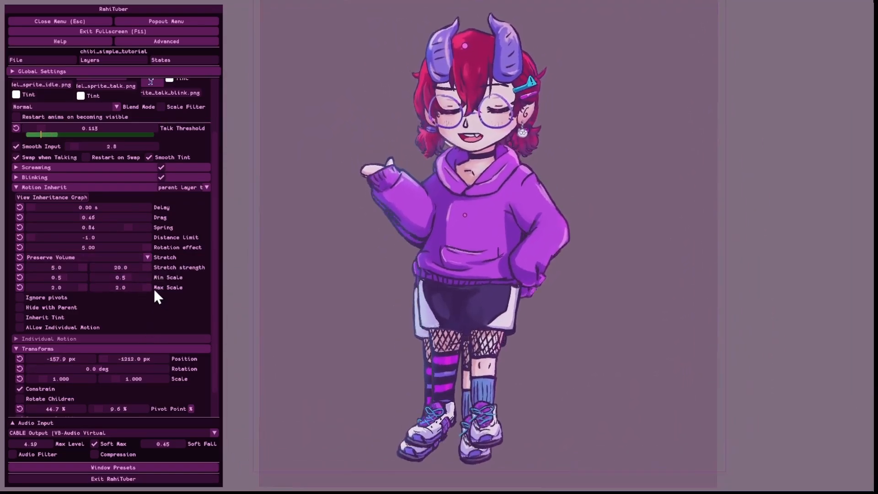
# Move the child layer's vertical pivot point to 34.8 % and try Drag at 0.68 and Spring separately, each with the other at 0.00
pyautogui.moveTo(98, 410)
pyautogui.mouseDown()
pyautogui.moveTo(133, 415)
pyautogui.moveTo(111, 410)
pyautogui.mouseUp()
pyautogui.moveTo(87, 219); pyautogui.dragTo(14, 220)
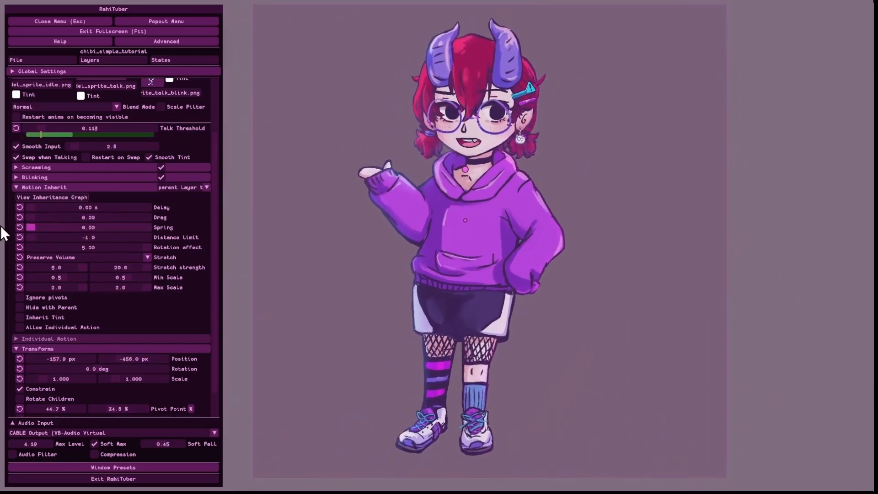
pyautogui.moveTo(89, 220); pyautogui.dragTo(110, 218)
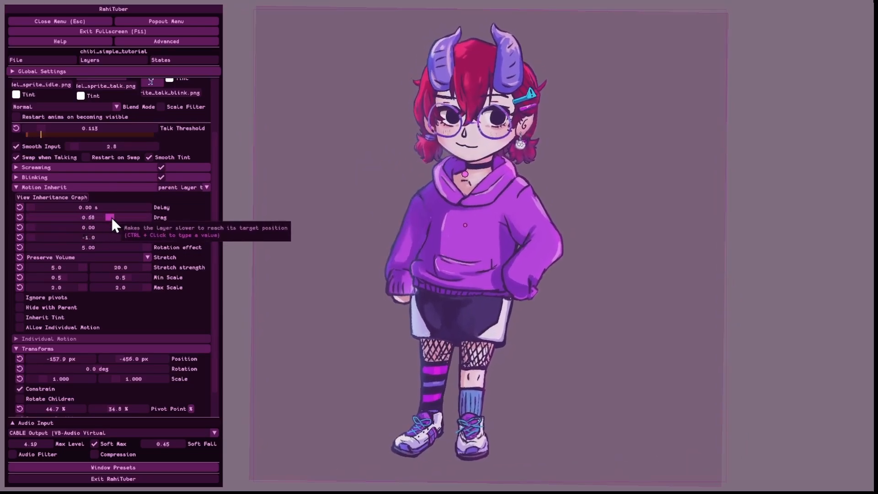
pyautogui.moveTo(128, 218); pyautogui.dragTo(7, 221)
pyautogui.moveTo(98, 231); pyautogui.dragTo(128, 232)
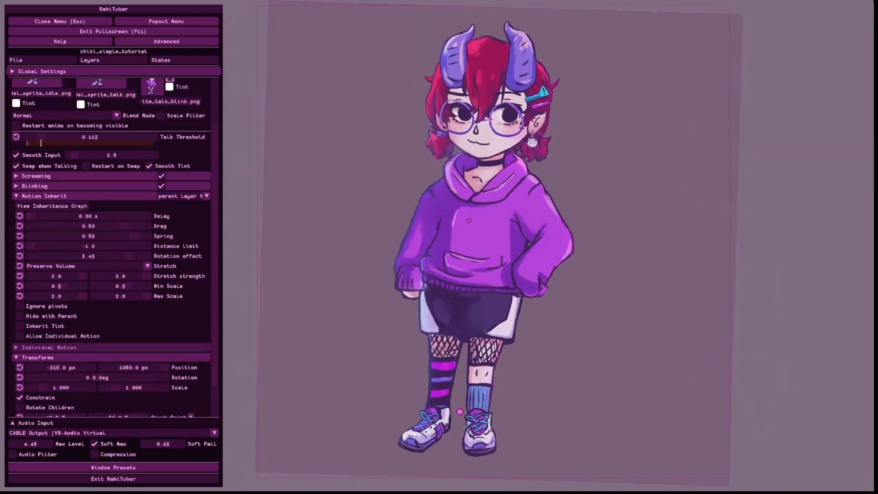
# Try None as the parent layer tutorial's Talking motion type, and return it to Loudness
pyautogui.scroll(-2, 108, 298)
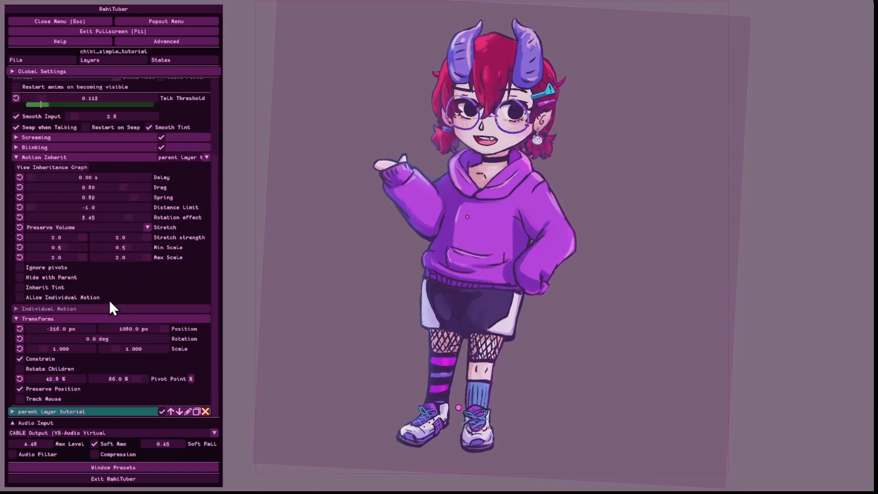
pyautogui.click(98, 409)
pyautogui.scroll(-10, 110, 366)
pyautogui.click(48, 359)
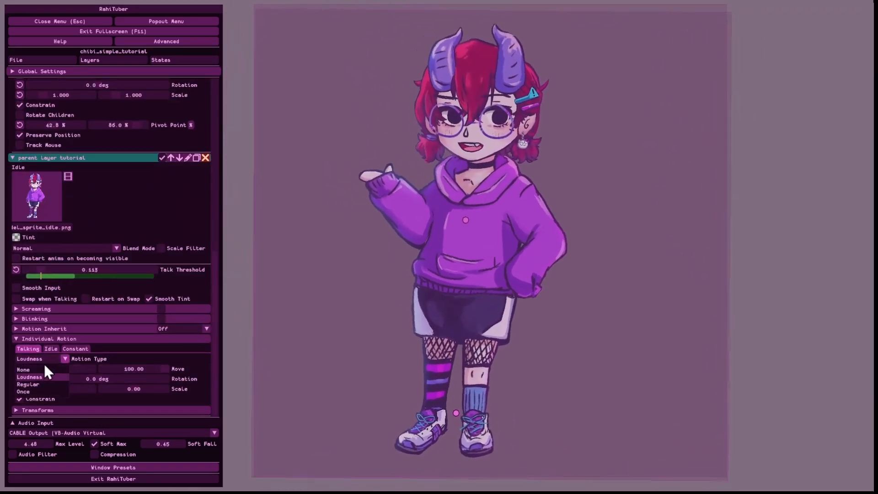
pyautogui.click(45, 369)
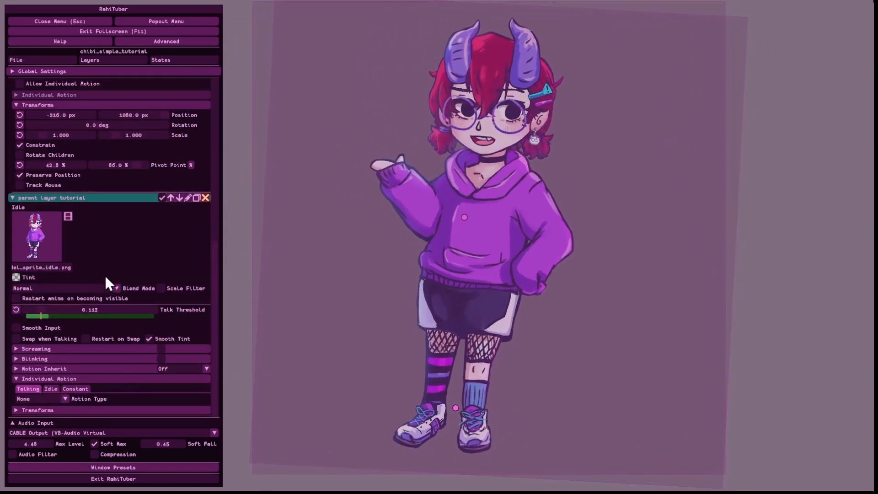
pyautogui.scroll(-6, 106, 263)
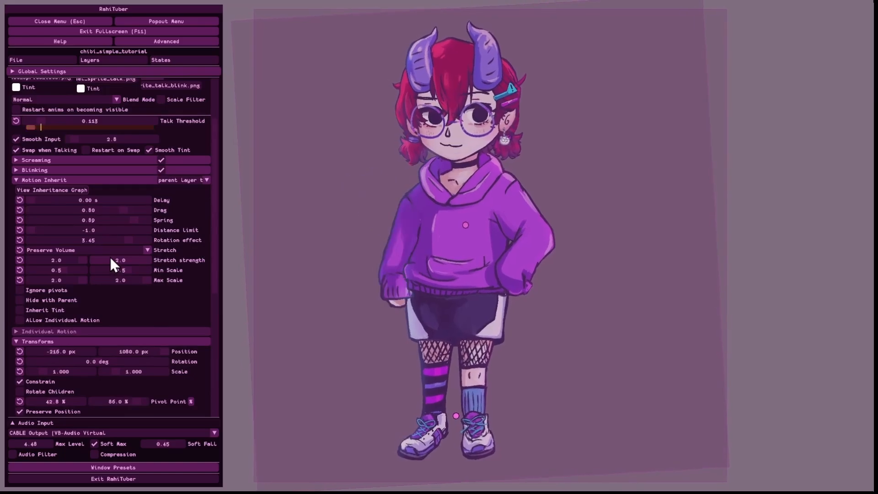
pyautogui.scroll(7, 110, 275)
pyautogui.scroll(-1, 110, 286)
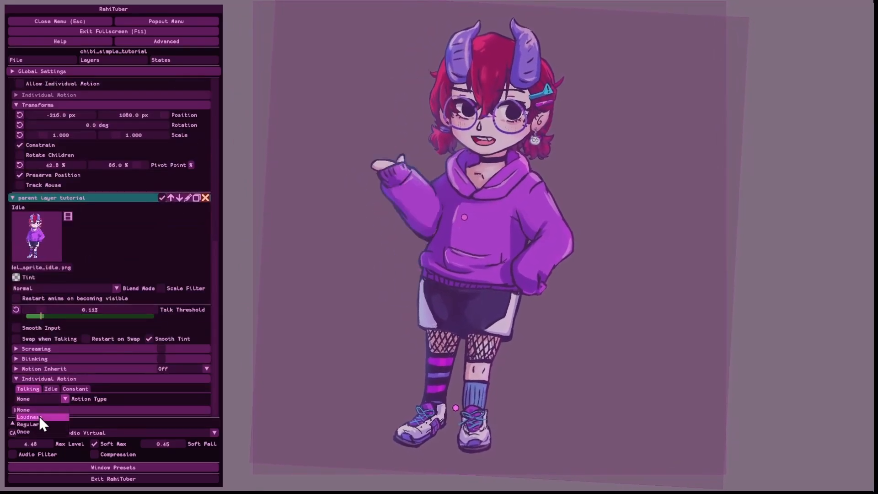
pyautogui.click(40, 416)
# Try Rotation effect values of 1.57, 3.77 and 3.53 on the child layer's Motion Inherit
pyautogui.scroll(1, 128, 293)
pyautogui.scroll(4, 123, 284)
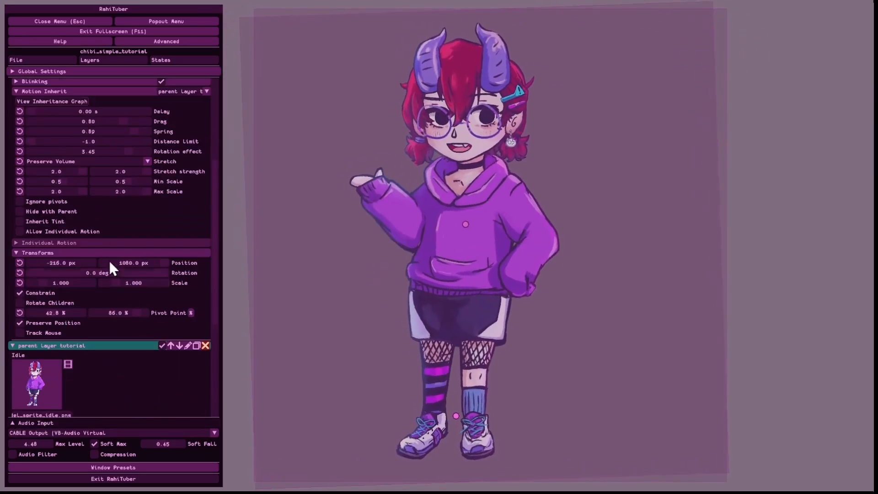
pyautogui.moveTo(110, 153); pyautogui.dragTo(108, 154)
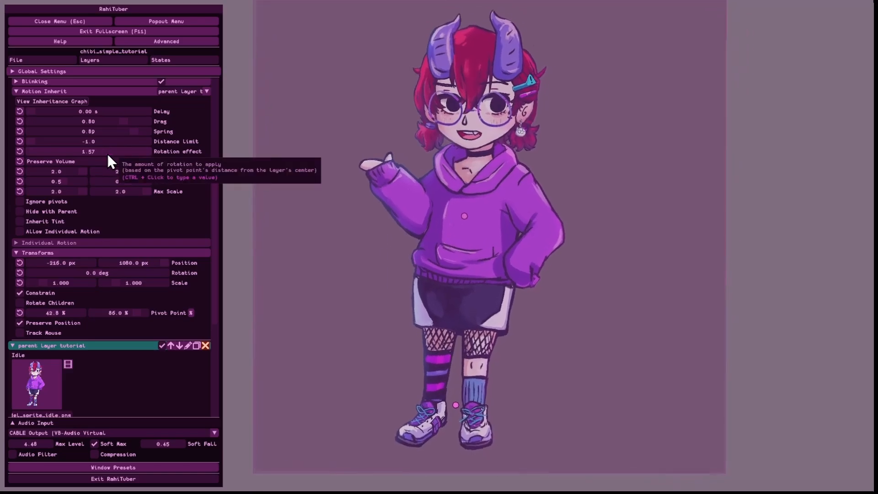
pyautogui.scroll(3, 132, 247)
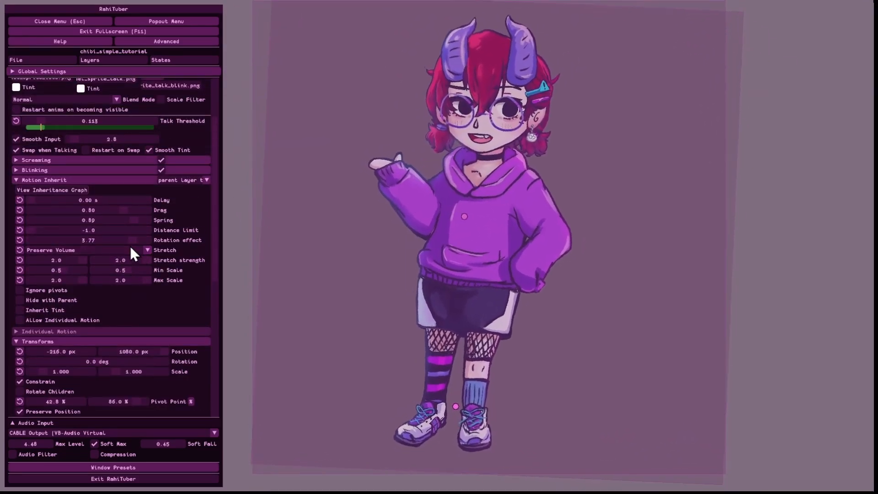
pyautogui.moveTo(130, 242)
pyautogui.mouseDown()
pyautogui.moveTo(43, 243)
pyautogui.moveTo(131, 240)
pyautogui.mouseUp()
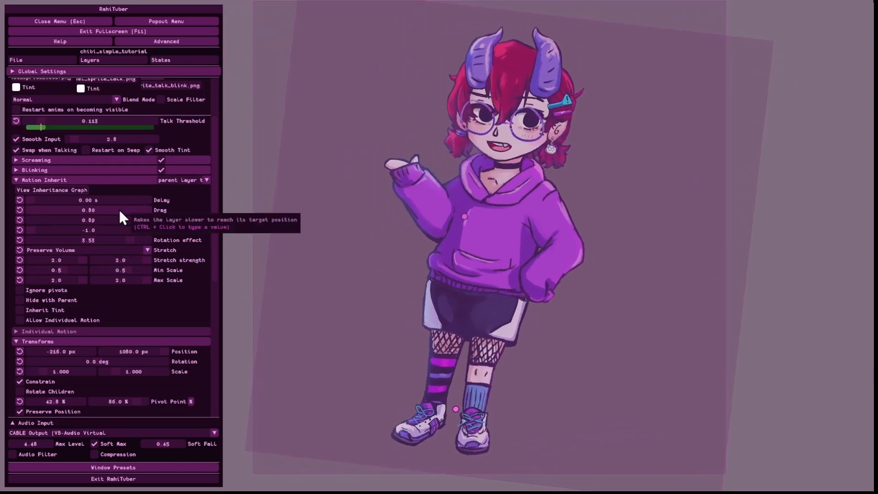
# Reset the child layer's Rotation effect, Spring and Drag to 0.00 and set its Stretch to None
pyautogui.scroll(3, 177, 249)
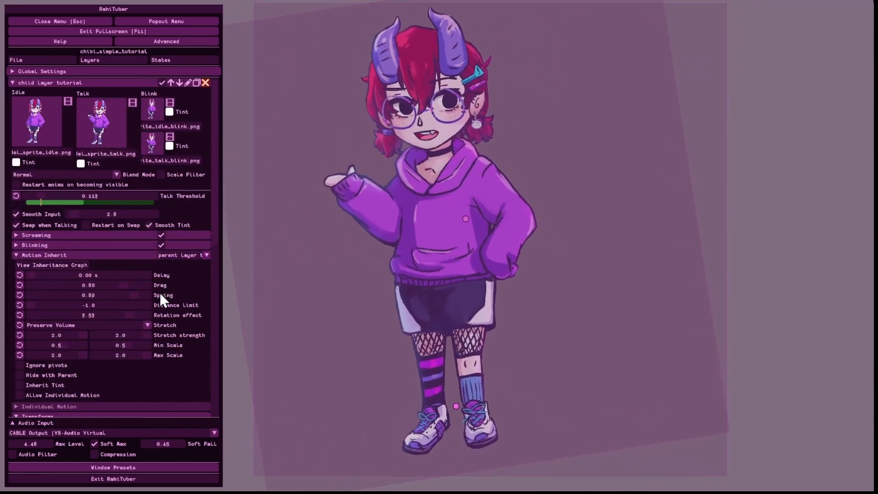
pyautogui.scroll(-4, 160, 293)
pyautogui.click(20, 226)
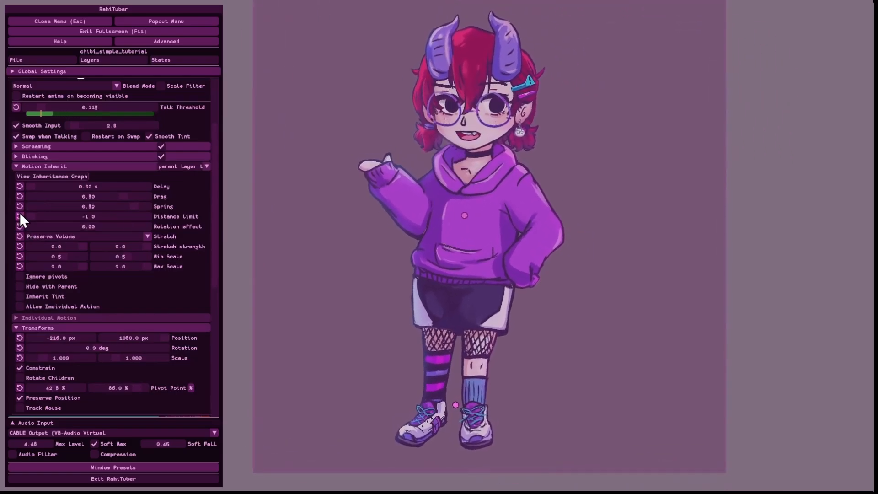
pyautogui.click(19, 206)
pyautogui.click(20, 196)
pyautogui.click(48, 237)
pyautogui.click(50, 248)
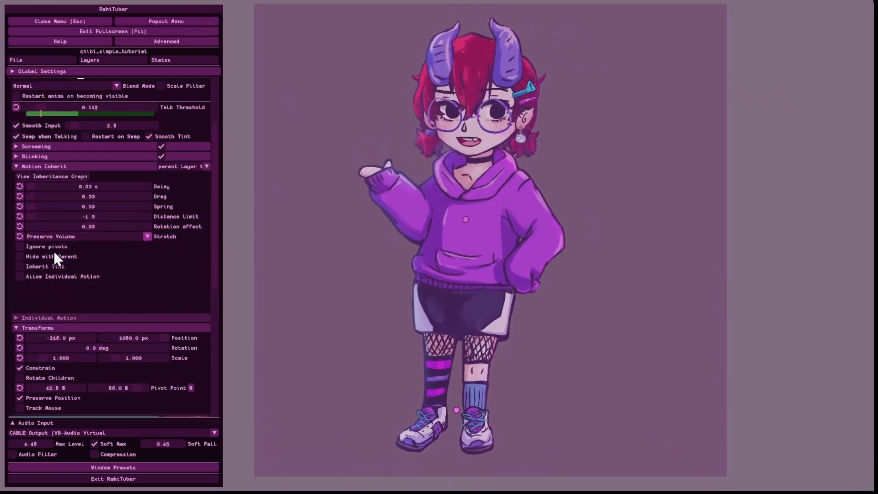
# Set the child layer's Drag to 0.73 and Spring to 0.86, and switch Stretch to Preserve Volume
pyautogui.click(101, 390)
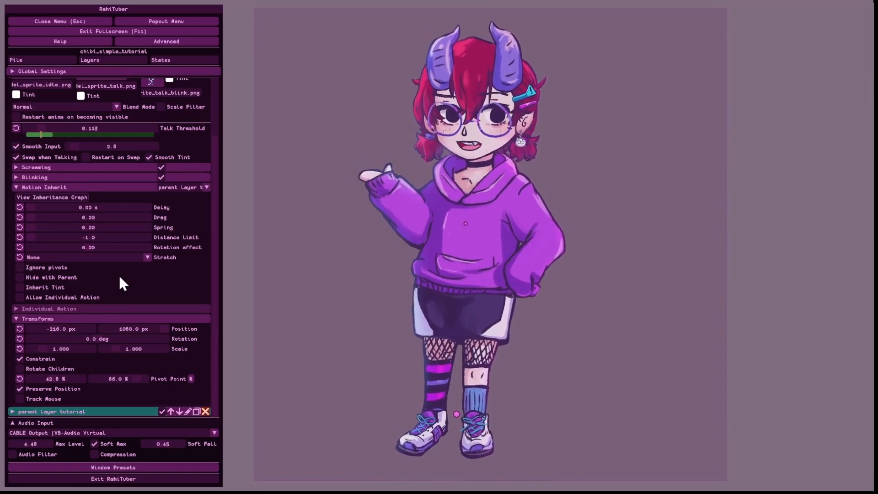
pyautogui.click(115, 217)
pyautogui.click(130, 228)
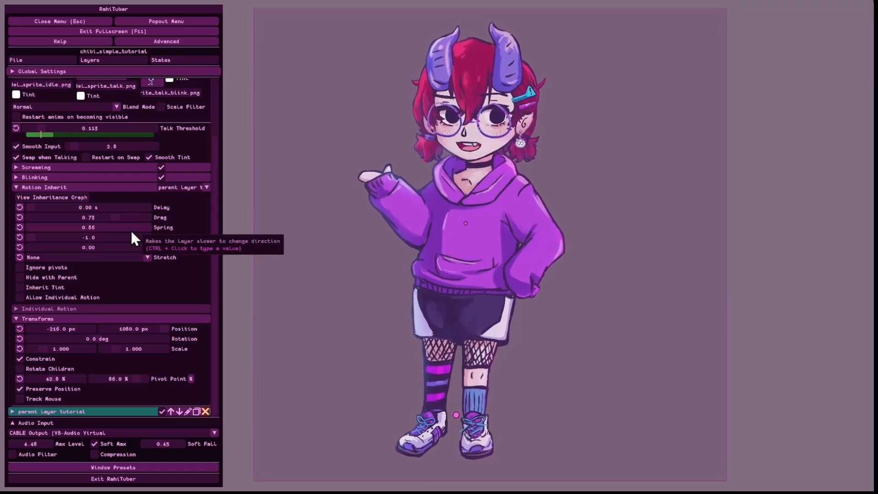
pyautogui.click(100, 256)
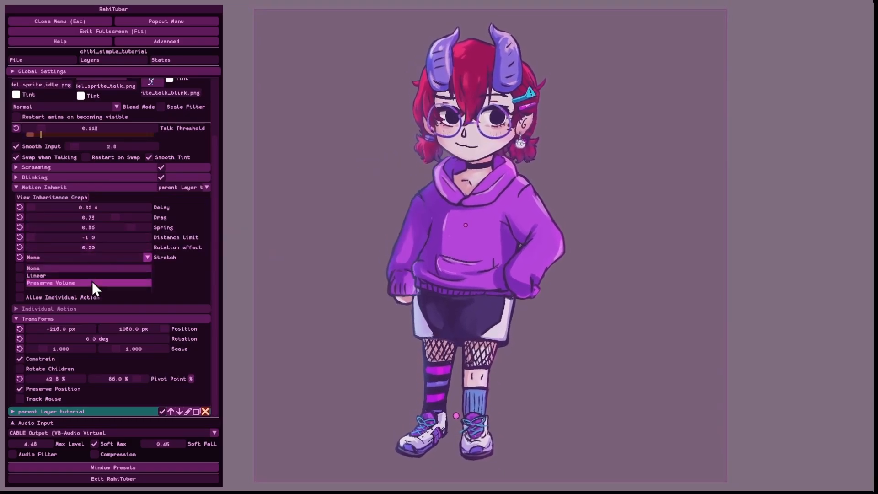
pyautogui.click(92, 282)
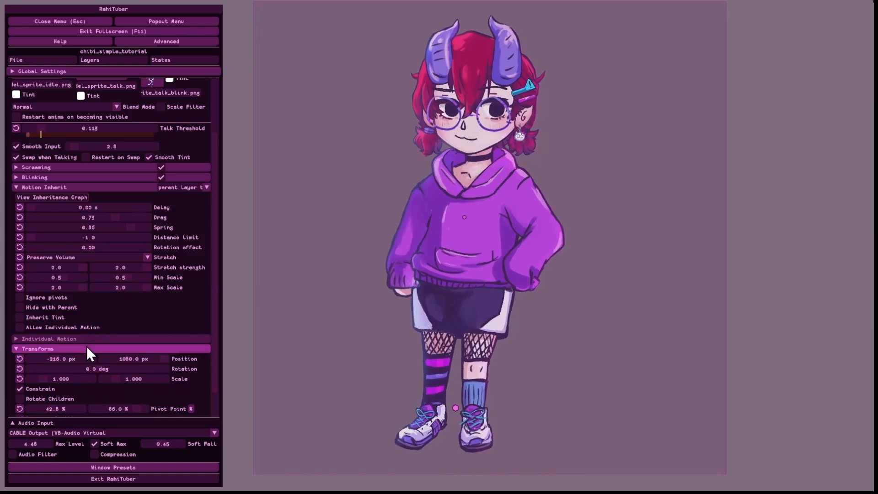
# Reset the child layer's Stretch strength to 1.0, and raise it back to 2.0 on both axes
pyautogui.scroll(-1, 129, 293)
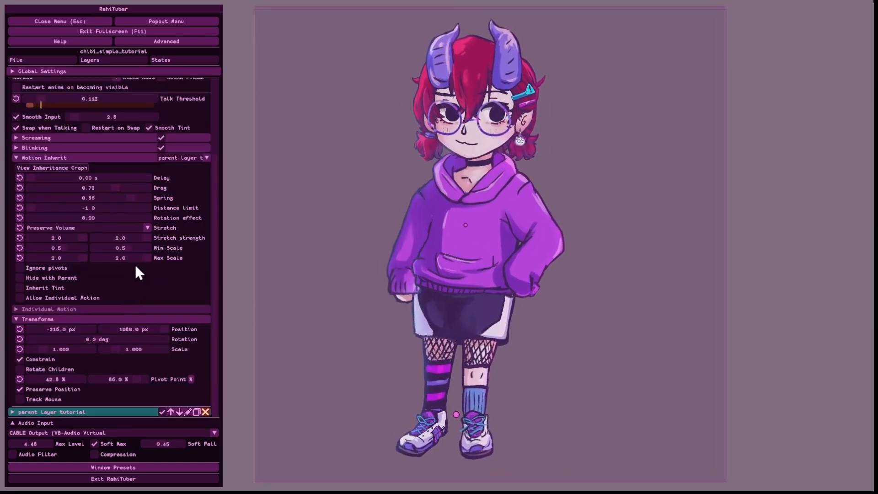
pyautogui.click(19, 238)
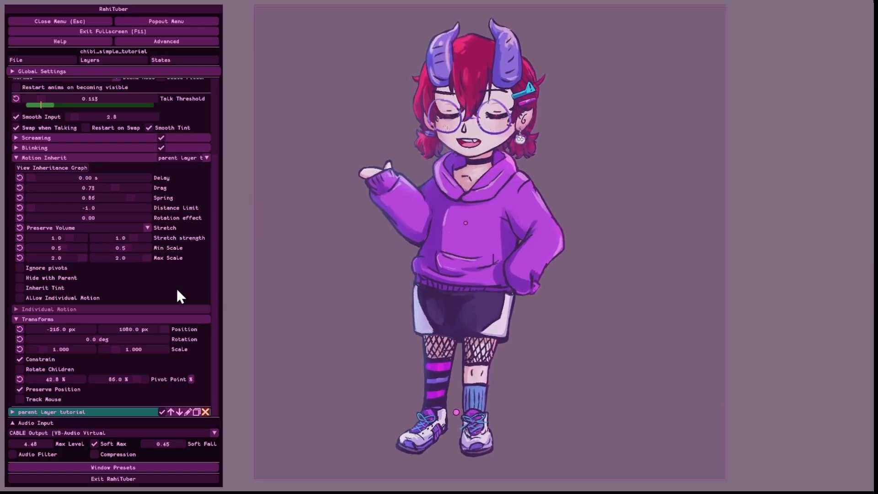
pyautogui.click(146, 240)
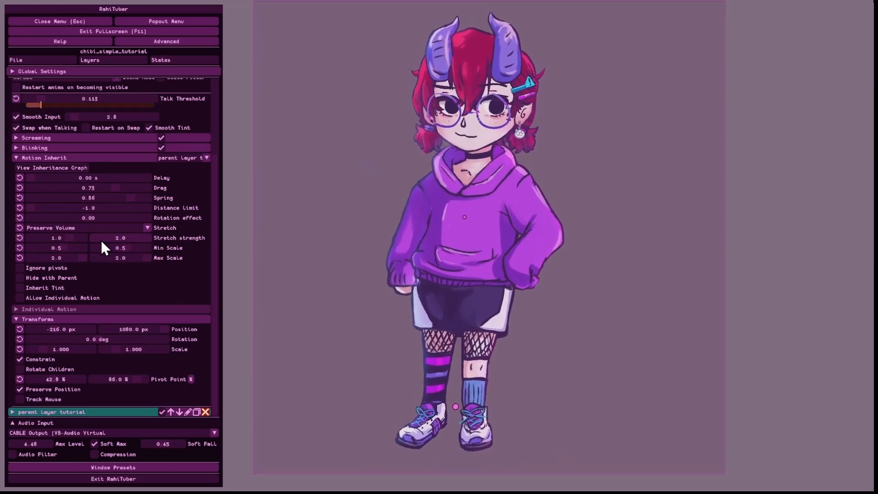
pyautogui.click(85, 238)
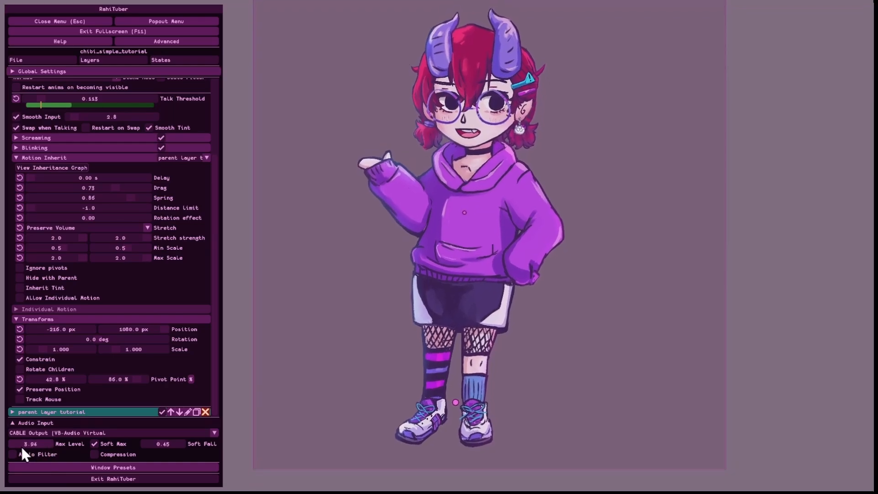
# Set both axes of the child layer's Stretch strength to 5.0
pyautogui.keyDown('ctrl'); pyautogui.click(124, 238); pyautogui.keyUp('ctrl')
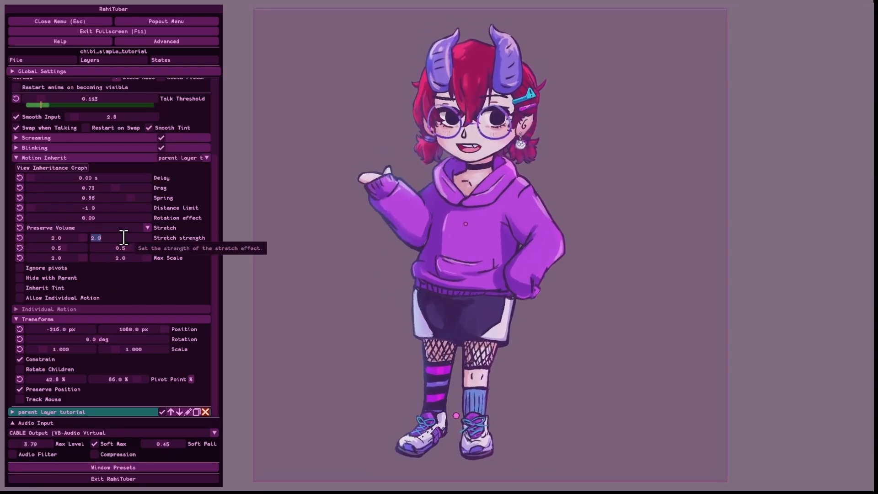
pyautogui.write('5')
pyautogui.click(141, 269)
pyautogui.keyDown('ctrl'); pyautogui.click(57, 238); pyautogui.keyUp('ctrl')
pyautogui.write('5')
pyautogui.click(129, 276)
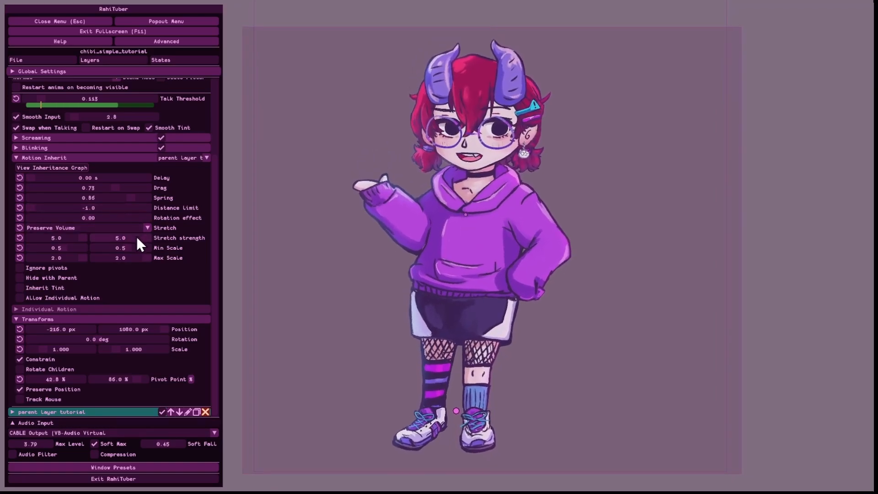
# Try a Stretch strength of 100.0 on both axes of the child layer, and reset it to 1.0
pyautogui.keyDown('ctrl'); pyautogui.click(134, 235); pyautogui.keyUp('ctrl')
pyautogui.write('100')
pyautogui.press('Return')
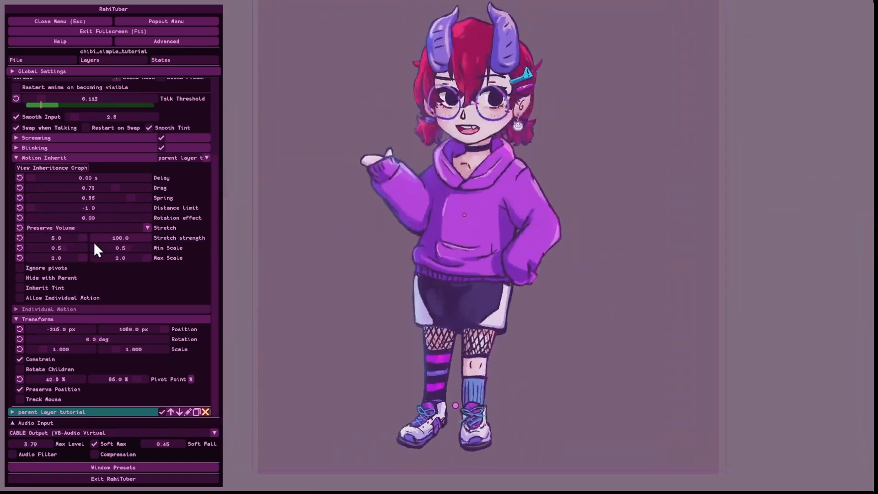
pyautogui.keyDown('ctrl'); pyautogui.click(81, 242); pyautogui.keyUp('ctrl')
pyautogui.write('100')
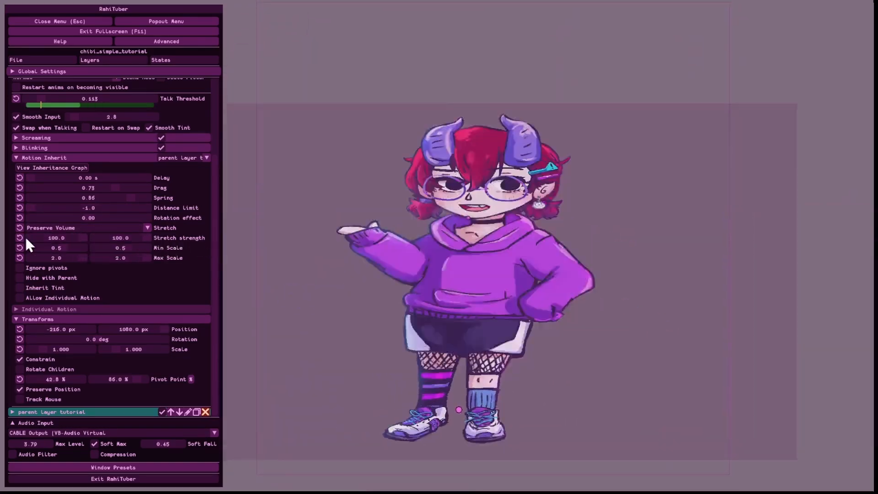
pyautogui.click(22, 237)
# Make the parent layer tutorial's sprite visible by raising the opacity of its teal tint
pyautogui.scroll(1, 102, 261)
pyautogui.scroll(2, 103, 261)
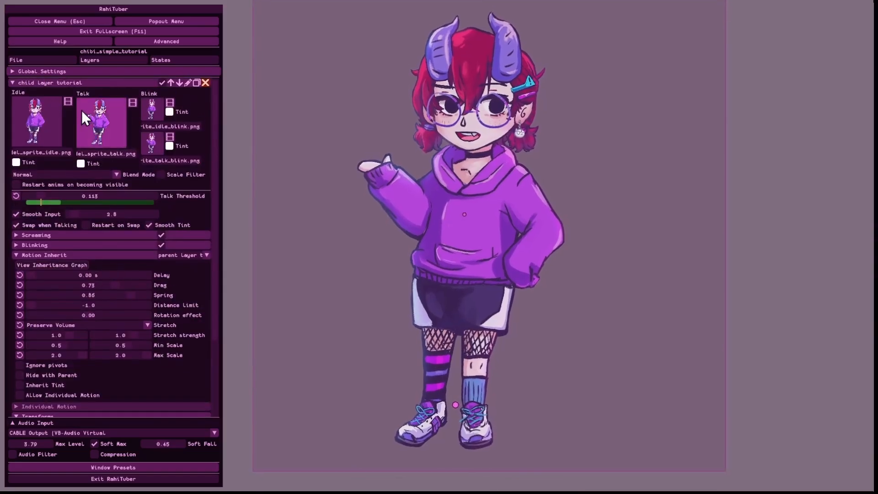
pyautogui.click(73, 83)
pyautogui.click(68, 94)
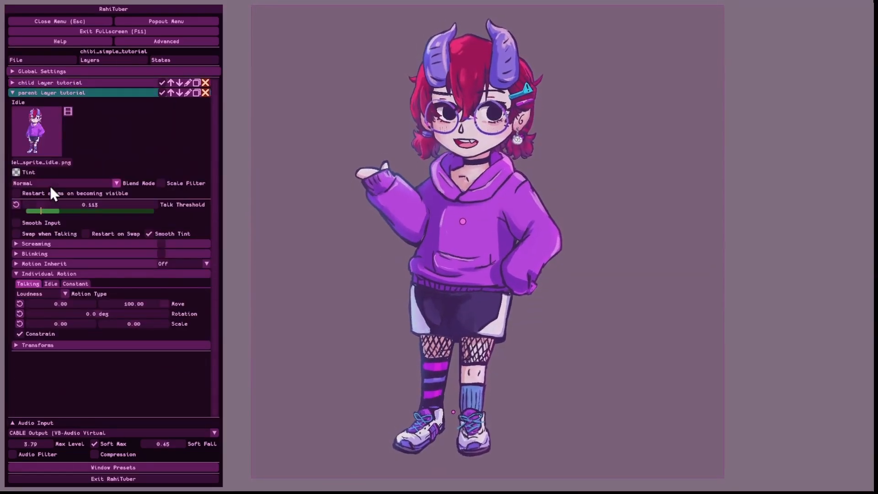
pyautogui.click(16, 172)
pyautogui.moveTo(179, 289); pyautogui.dragTo(198, 290)
pyautogui.click(137, 151)
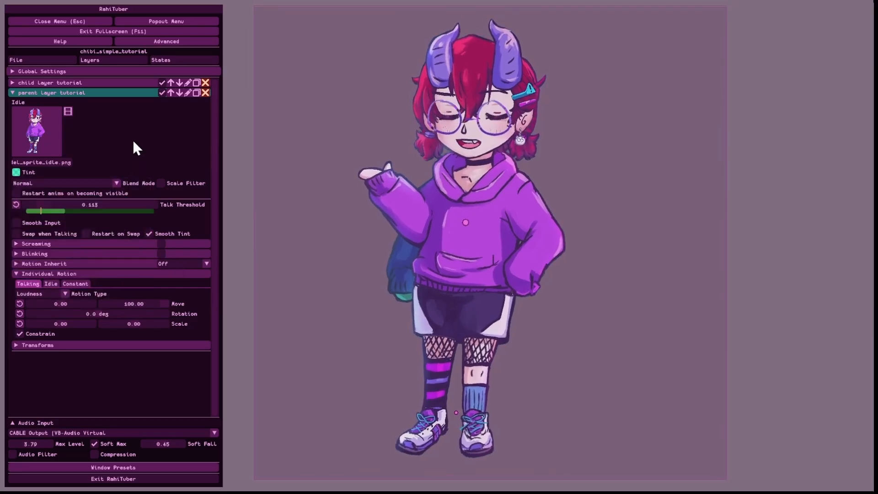
pyautogui.click(106, 94)
pyautogui.click(106, 92)
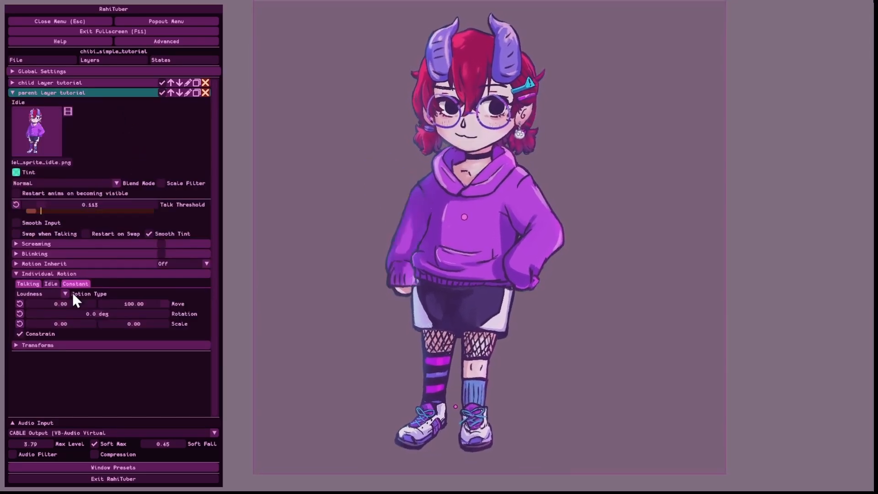
pyautogui.click(69, 346)
pyautogui.click(67, 345)
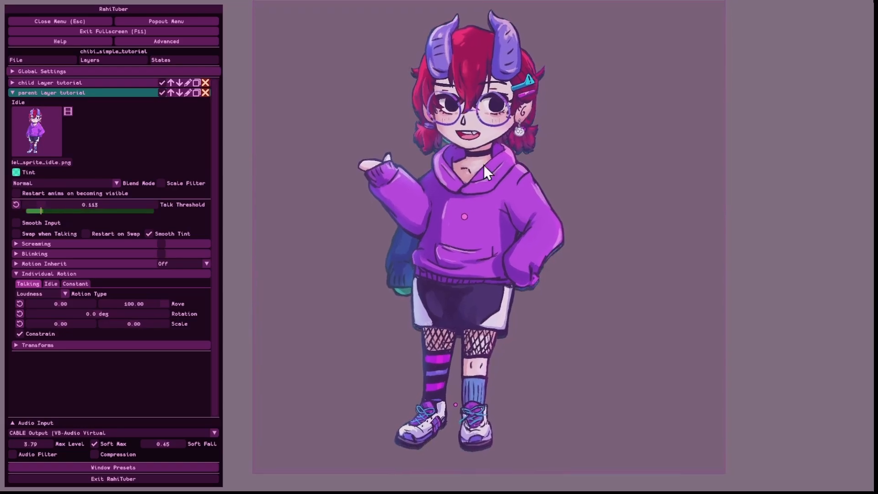
# Reset the child layer's Rotation effect to 0.00, and move its Pivot Point to 82.4 %, 7.6 %
pyautogui.click(109, 92)
pyautogui.click(107, 85)
pyautogui.scroll(-3, 101, 268)
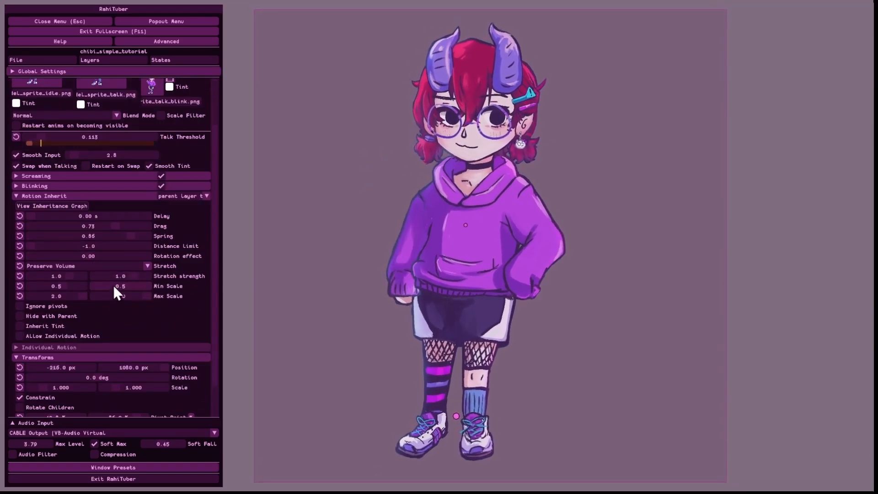
pyautogui.moveTo(95, 256); pyautogui.dragTo(24, 259)
pyautogui.click(19, 256)
pyautogui.scroll(-2, 78, 320)
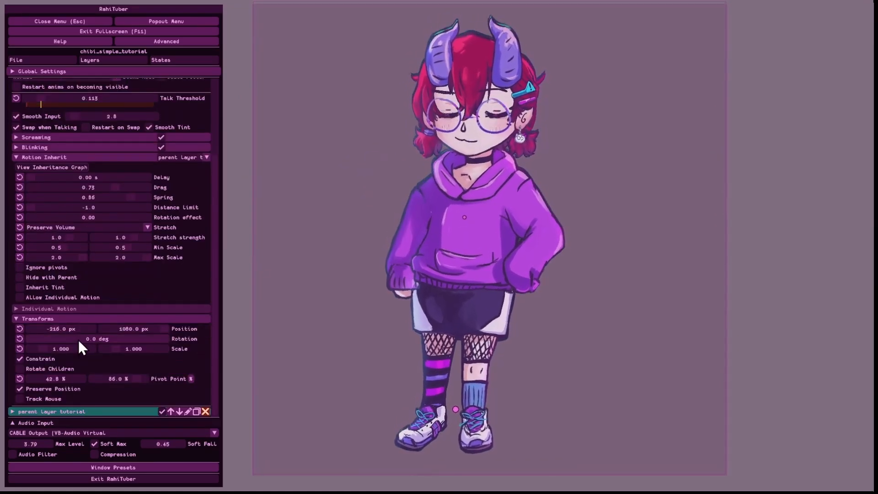
pyautogui.moveTo(132, 382); pyautogui.dragTo(153, 379)
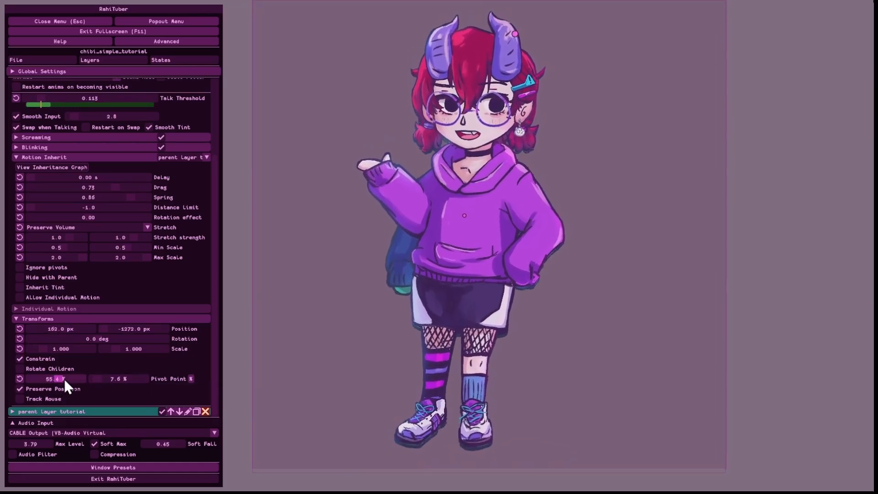
pyautogui.moveTo(64, 380); pyautogui.dragTo(122, 382)
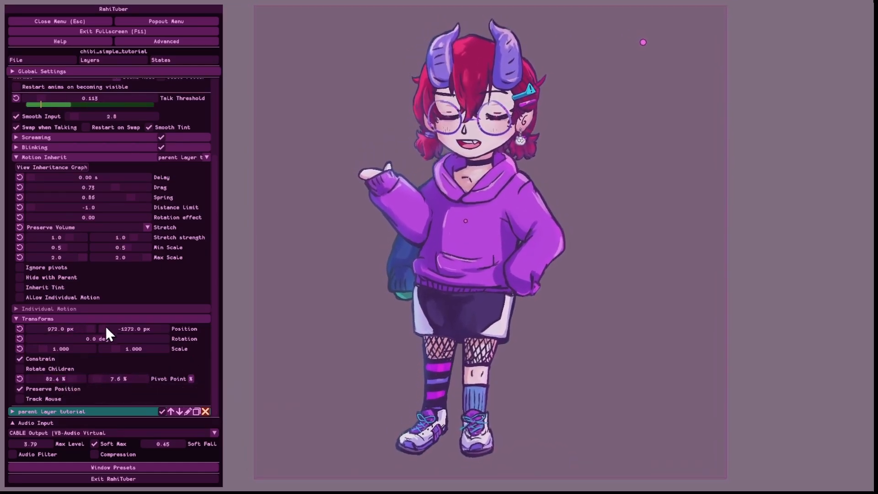
# Try None as the parent layer tutorial's Talking motion type, and return it to Loudness
pyautogui.scroll(3, 106, 326)
pyautogui.click(57, 84)
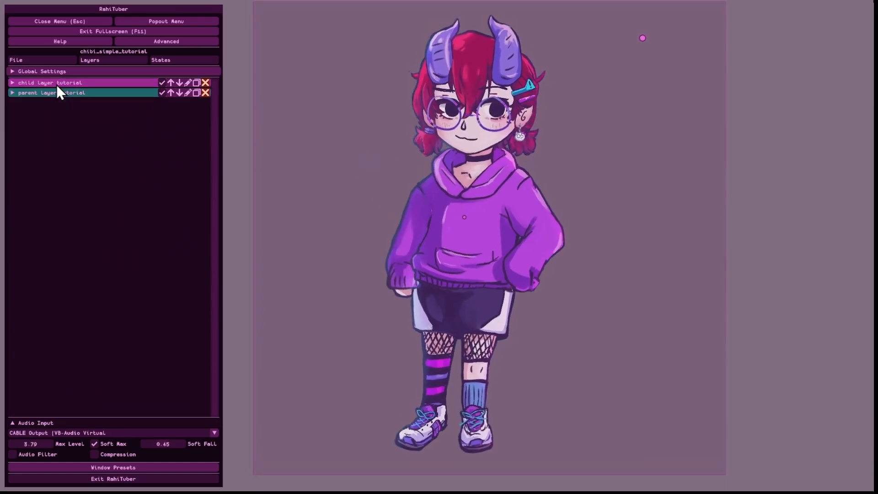
pyautogui.click(58, 93)
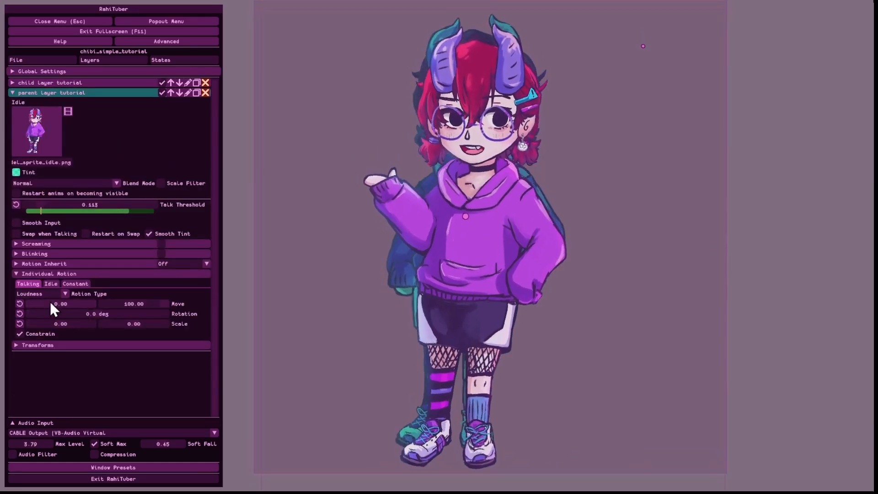
pyautogui.click(43, 294)
pyautogui.click(41, 304)
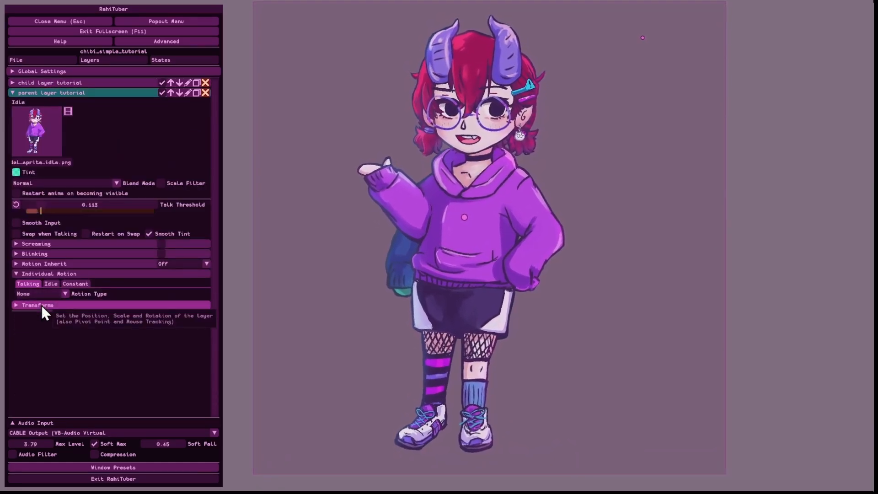
pyautogui.click(43, 294)
pyautogui.click(42, 315)
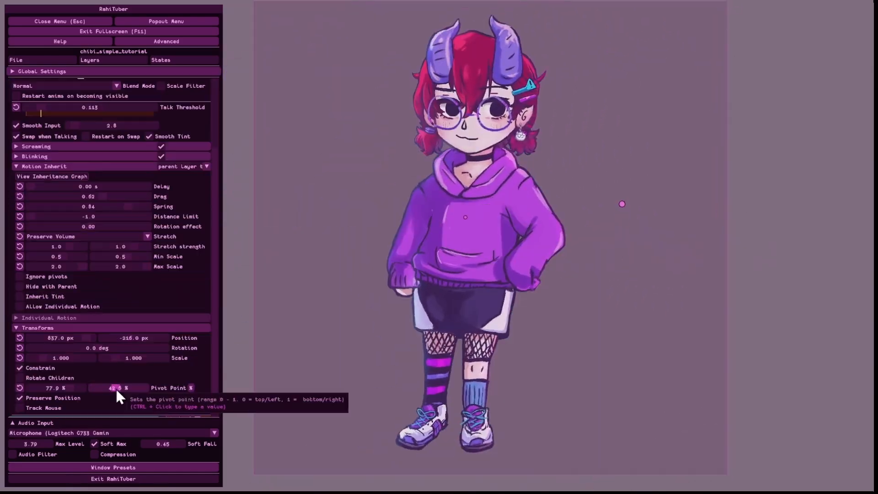
# Set the child layer's Pivot Point to 43.7 %, 58.1 % with Preserve Position on, and collapse the layer
pyautogui.moveTo(115, 388)
pyautogui.mouseDown()
pyautogui.moveTo(106, 390)
pyautogui.moveTo(122, 388)
pyautogui.mouseUp()
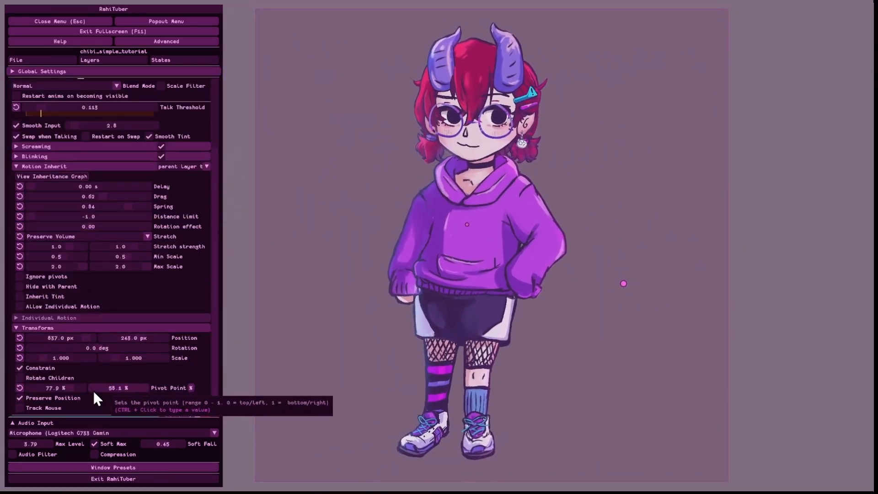
pyautogui.moveTo(69, 389); pyautogui.dragTo(61, 389)
pyautogui.scroll(3, 60, 224)
pyautogui.click(70, 86)
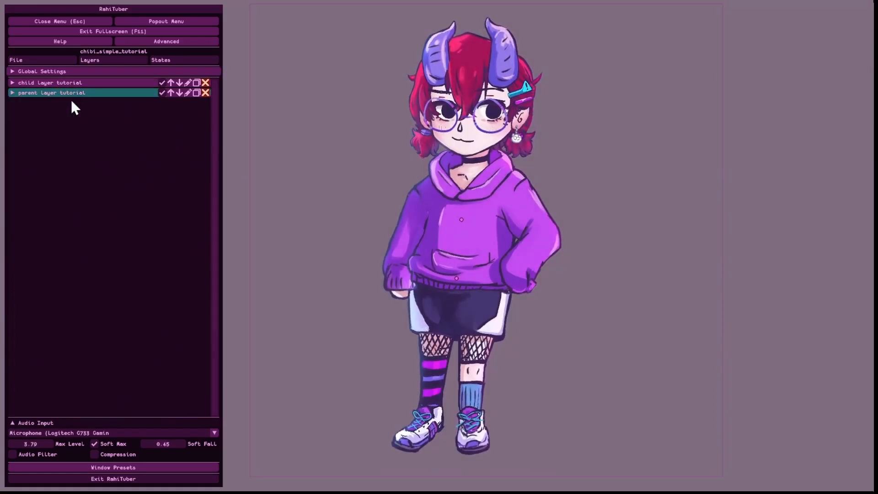
# Enable Track Mouse in the parent layer's Transforms, and preview the avatar with the settings menu hidden
pyautogui.click(70, 95)
pyautogui.click(41, 364)
pyautogui.scroll(-1, 42, 366)
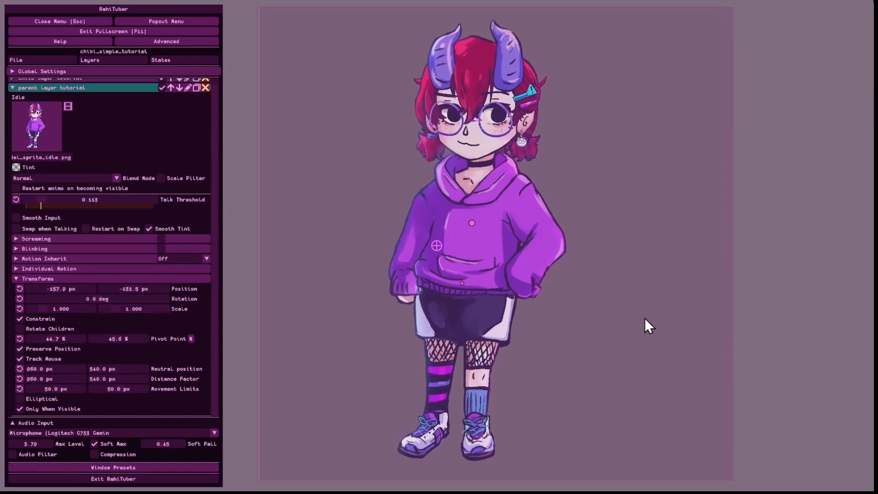
pyautogui.press('Escape')
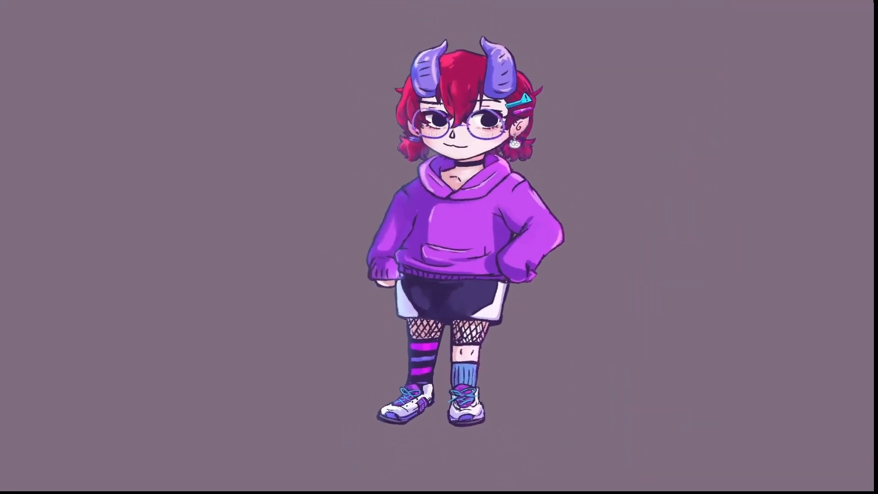
pyautogui.press('Escape')
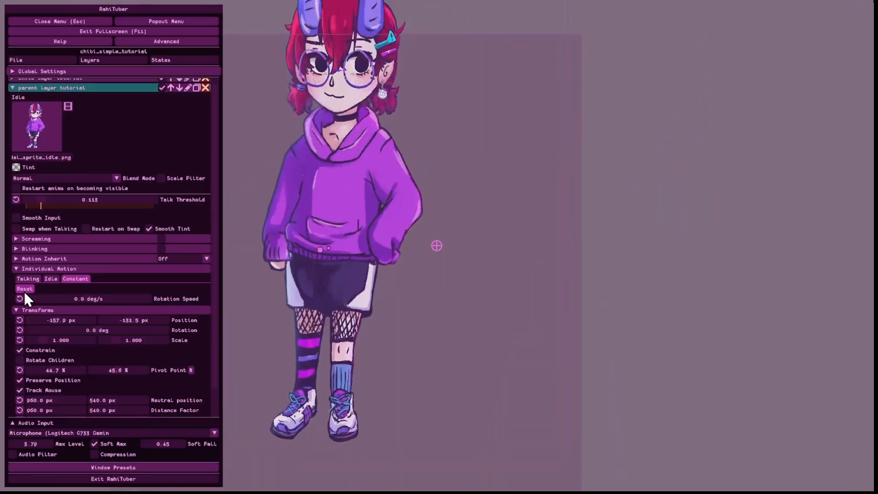
# Raise the child layer's Stretch strength to 2.0 on both axes, and preview the avatar without the menu
pyautogui.click(128, 88)
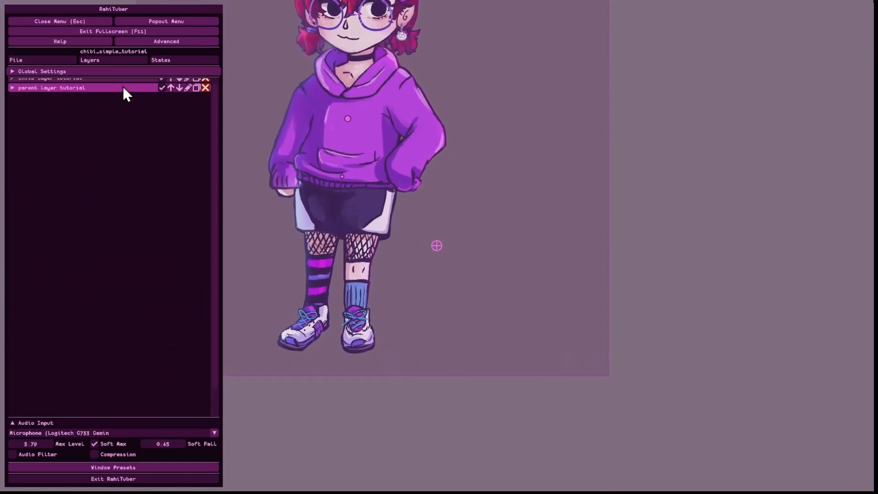
pyautogui.click(119, 82)
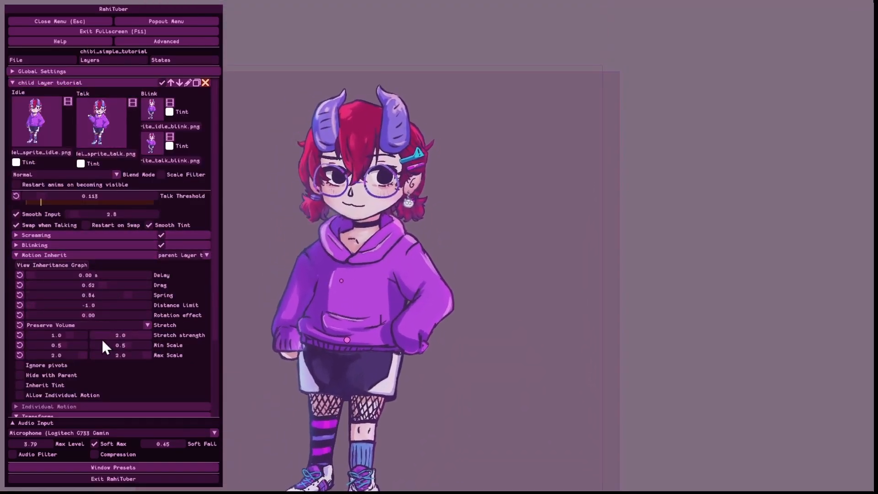
pyautogui.press('Escape')
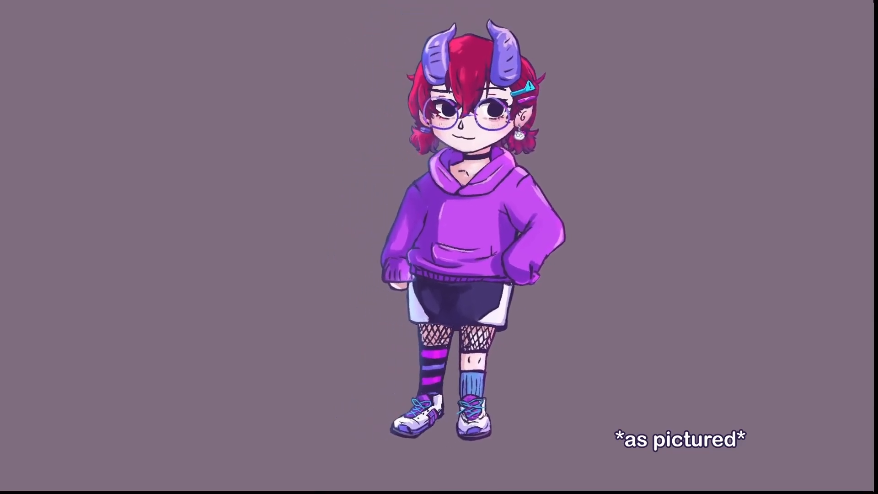
pyautogui.press('Escape')
# Review both layers' settings with the child's Motion Inherit section collapsed, and hide the menu to view the avatar
pyautogui.click(103, 84)
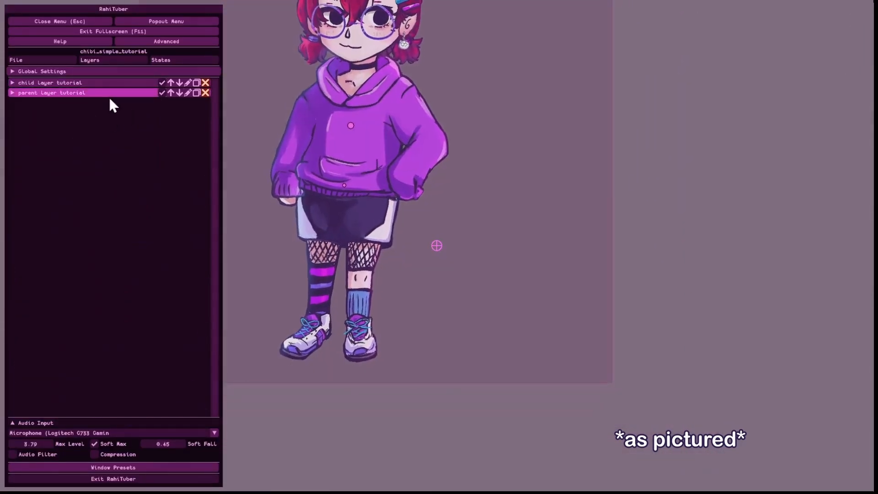
pyautogui.click(109, 94)
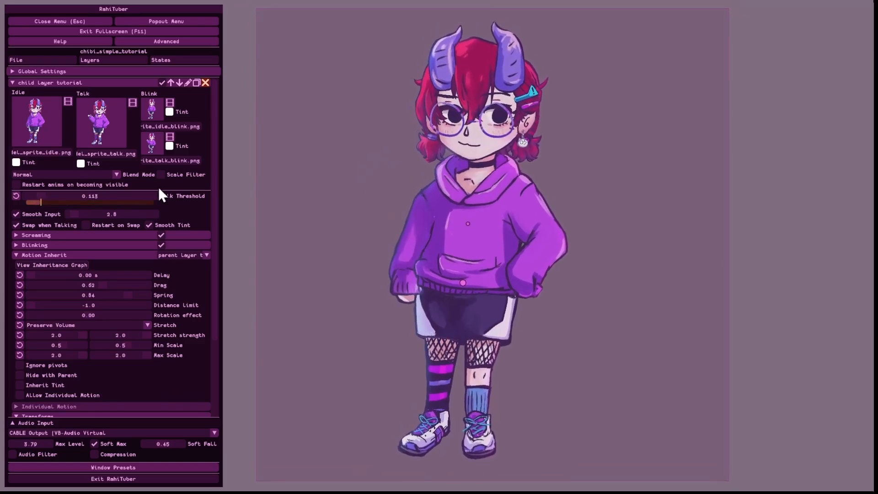
pyautogui.click(78, 255)
pyautogui.click(82, 83)
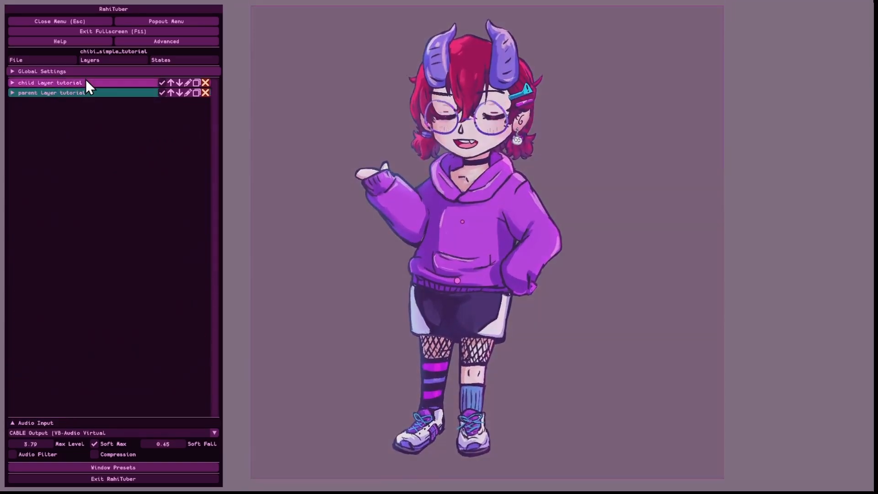
pyautogui.click(86, 82)
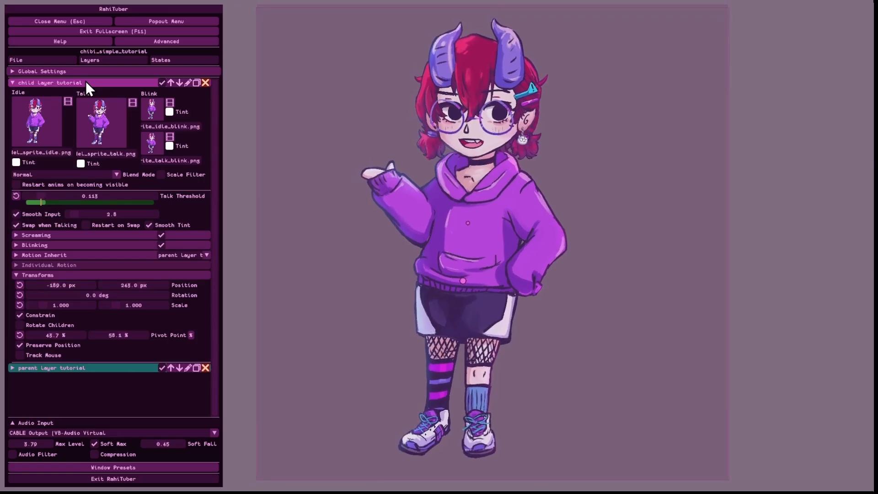
pyautogui.click(120, 84)
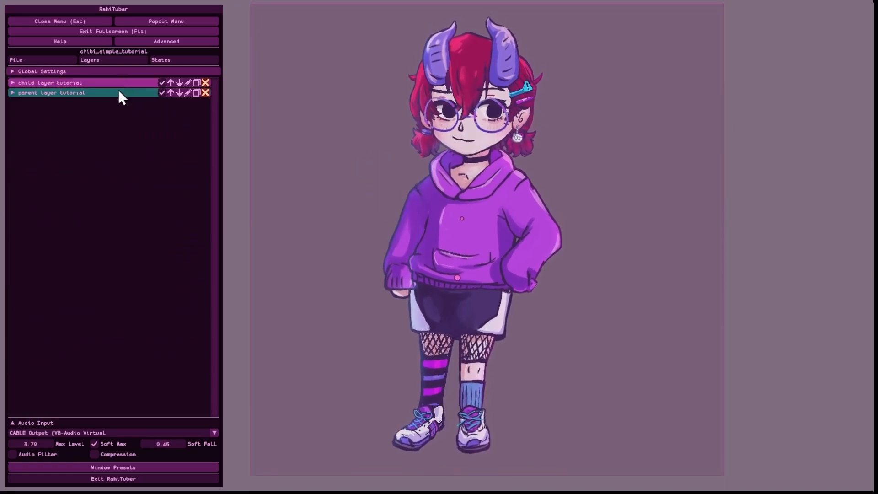
pyautogui.press('Escape')
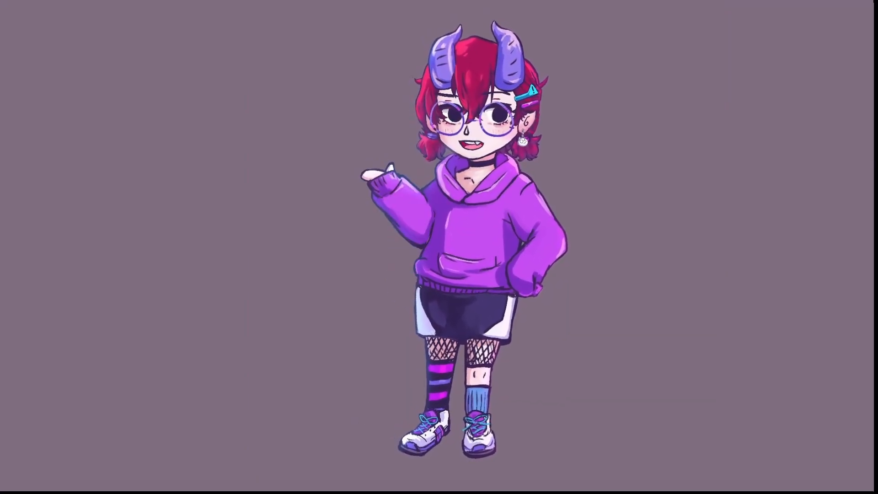
# Show the settings menu again, review the parent layer's Individual Motion settings for Talking and Idle, and collapse the layer
pyautogui.press('Escape')
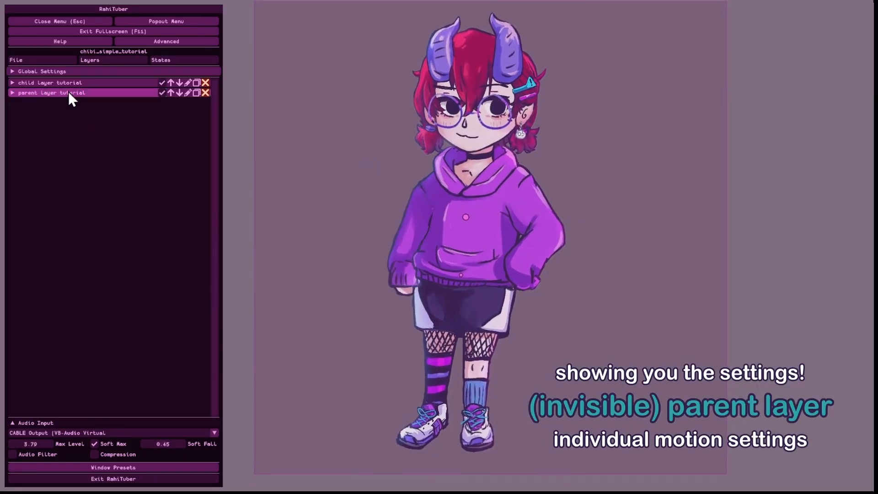
pyautogui.click(69, 93)
pyautogui.click(30, 284)
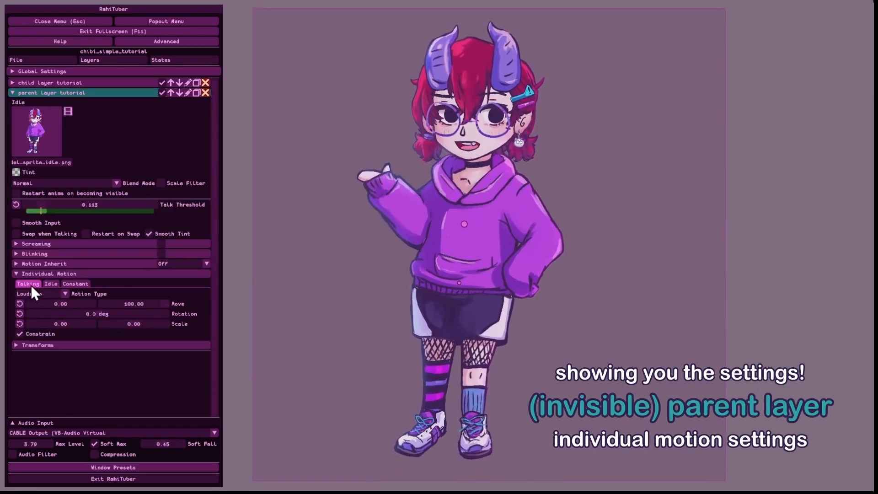
pyautogui.click(48, 284)
pyautogui.click(75, 93)
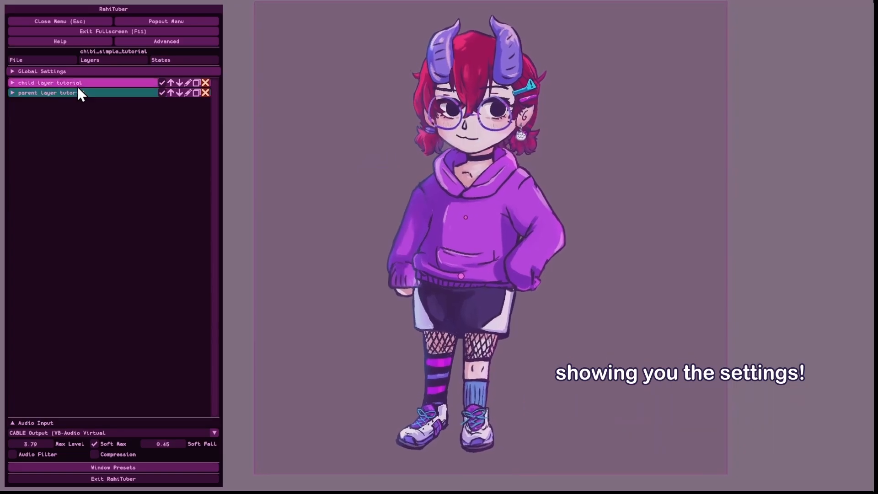
# Expand the child layer to review its Motion Inherit settings, and view and close its inheritance graph
pyautogui.click(78, 86)
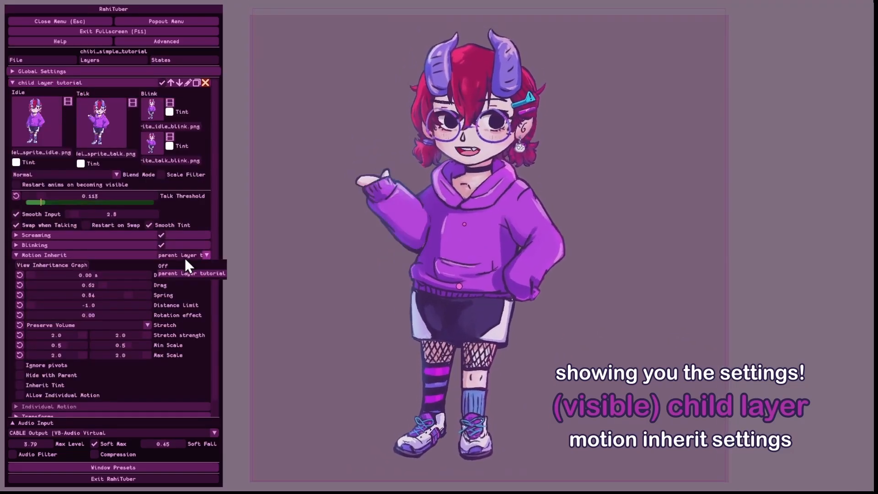
pyautogui.click(79, 266)
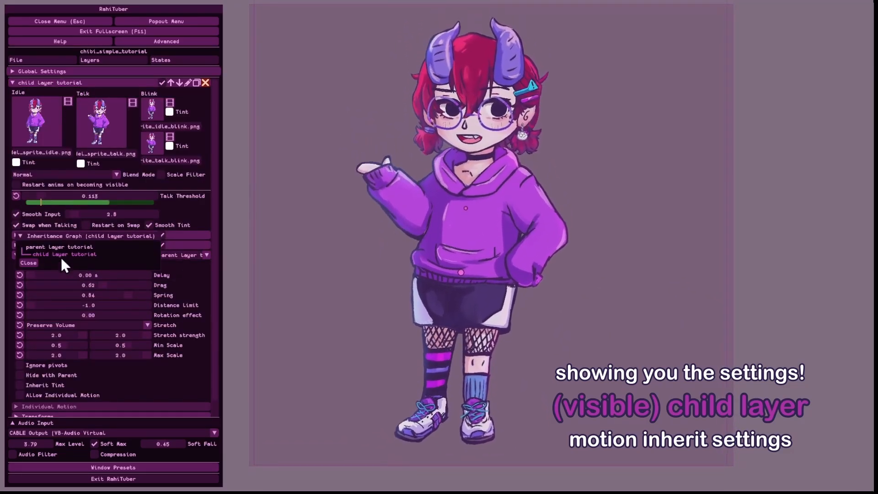
pyautogui.click(33, 264)
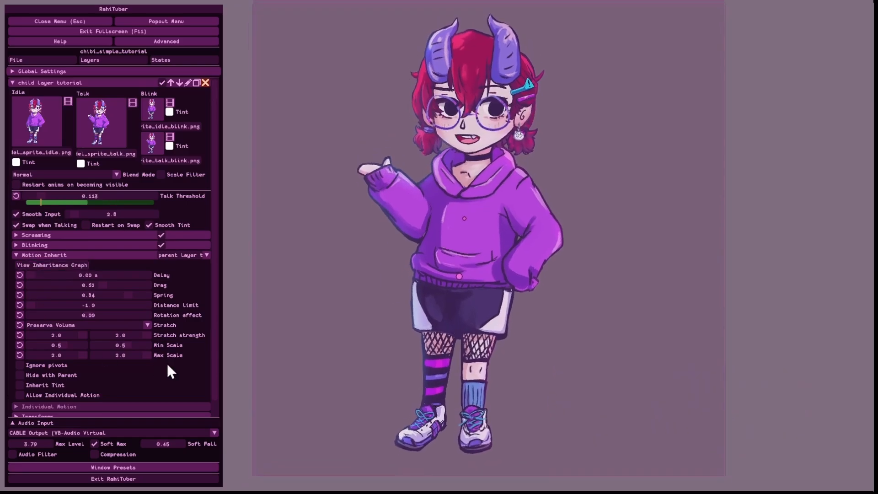